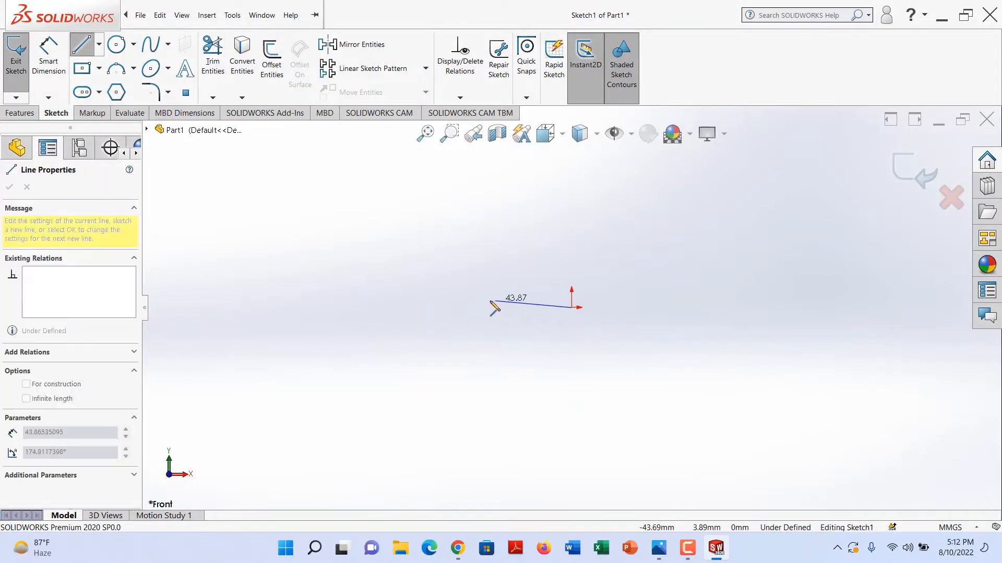
Sketch a horizontal line about 56 mm long from the origin, a tangent arc, and a vertical line about 32 mm long.
{"action": "left_click", "coordinate": [474, 307]}
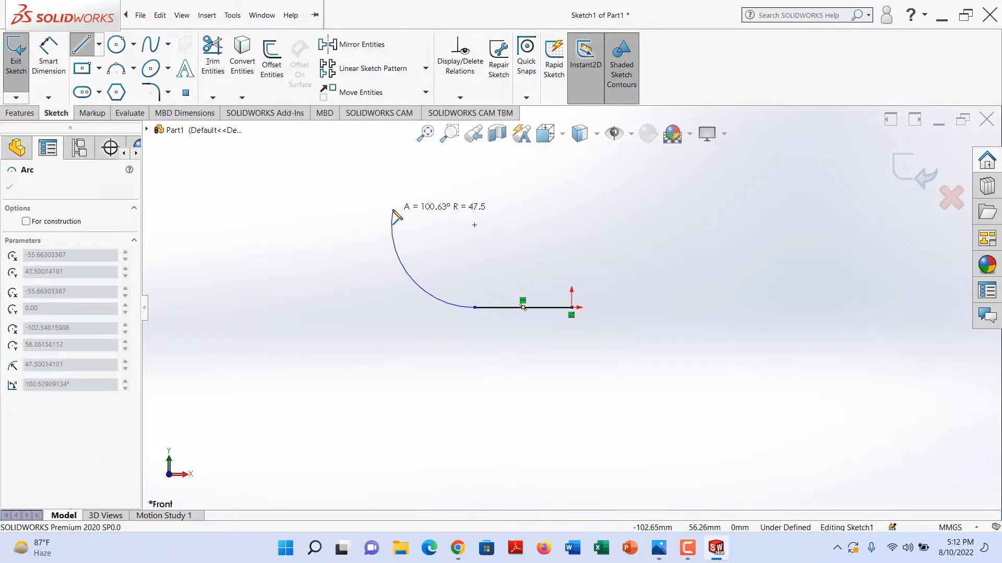
{"action": "left_click", "coordinate": [389, 207]}
{"action": "left_click", "coordinate": [389, 152]}
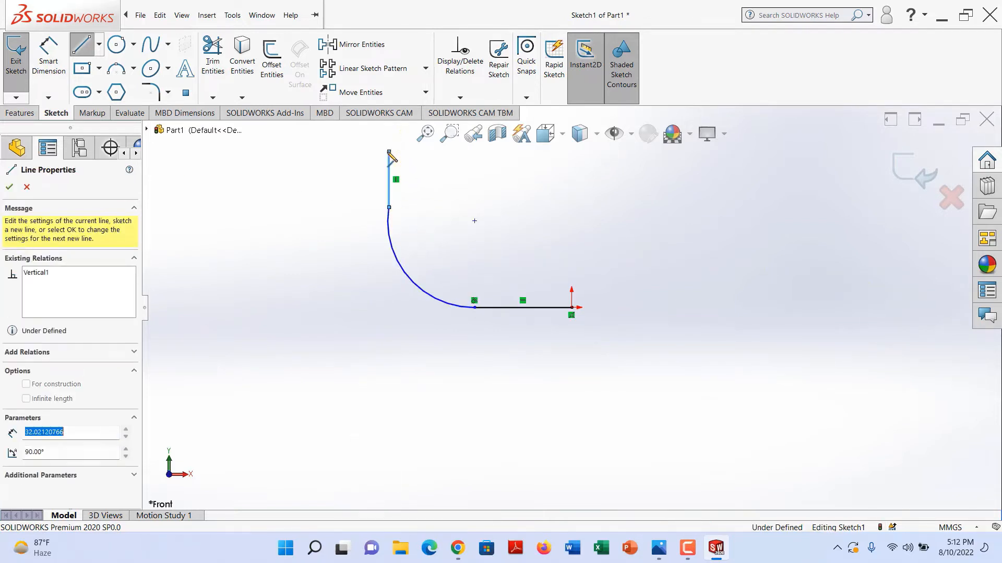
{"action": "right_click", "coordinate": [389, 152]}
{"action": "left_click", "coordinate": [410, 157]}
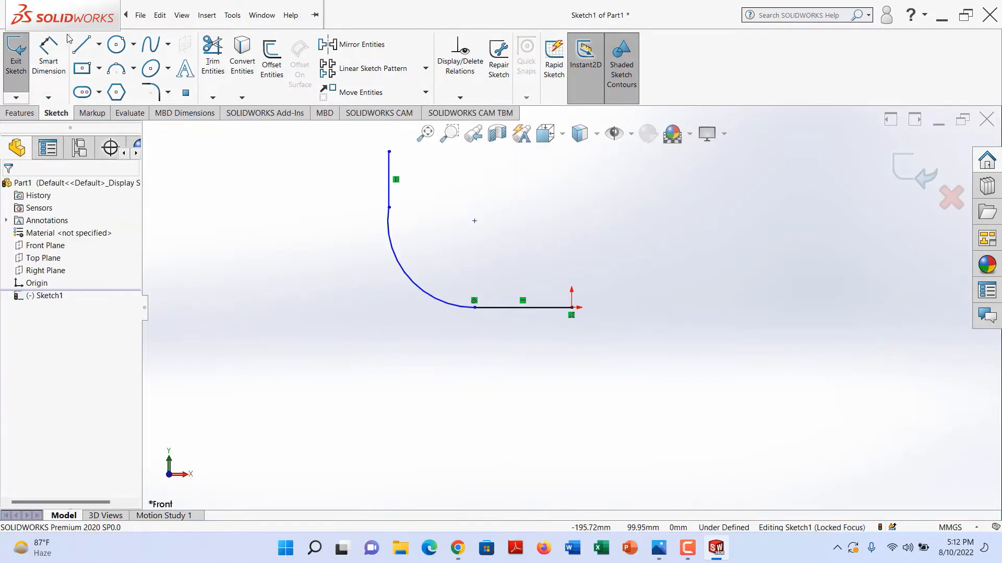
Dimension the horizontal line starting at the origin to 150 mm.
{"action": "left_click", "coordinate": [49, 52]}
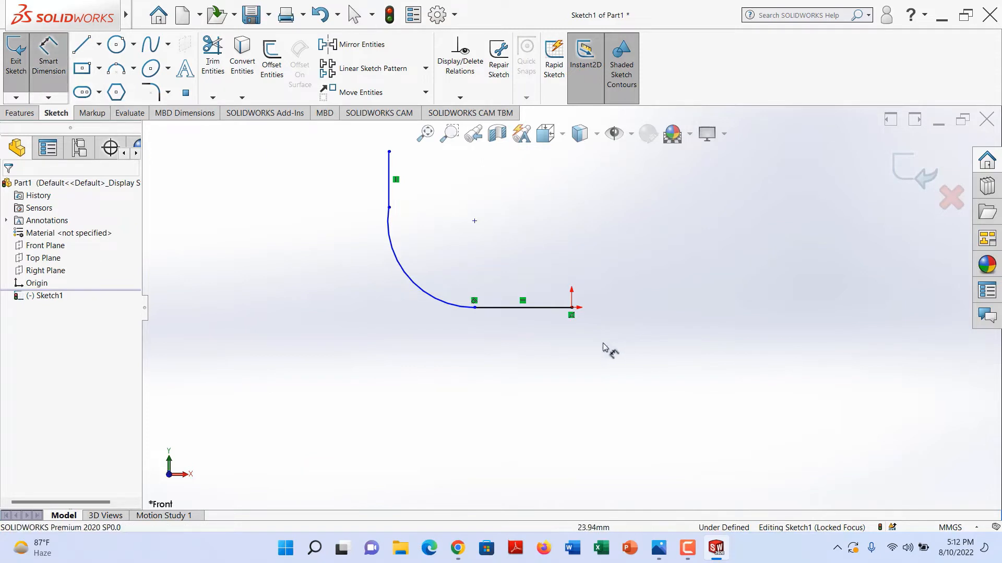
{"action": "left_click", "coordinate": [549, 314]}
{"action": "left_click", "coordinate": [539, 345]}
{"action": "type", "text": "150"}
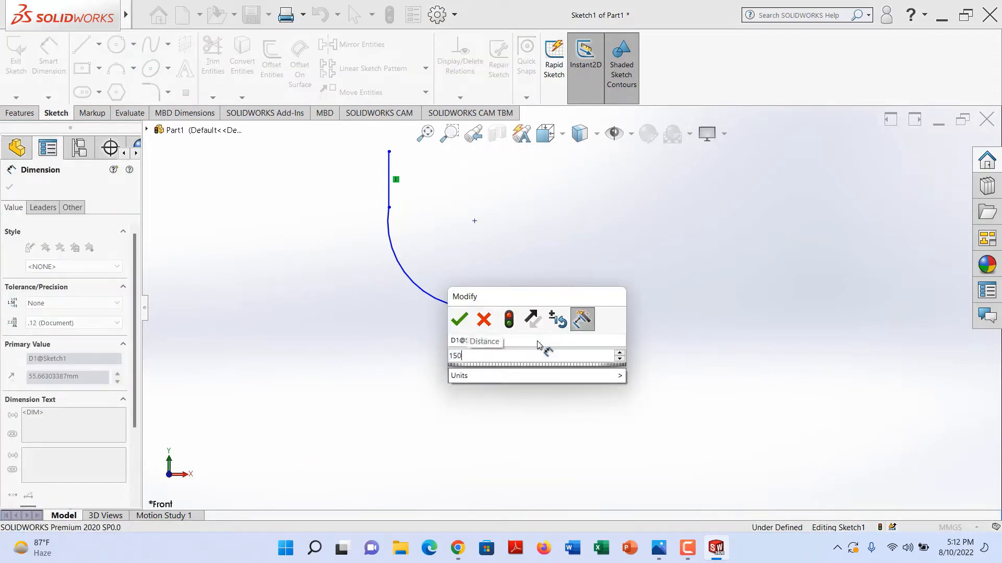
{"action": "key", "text": "Return"}
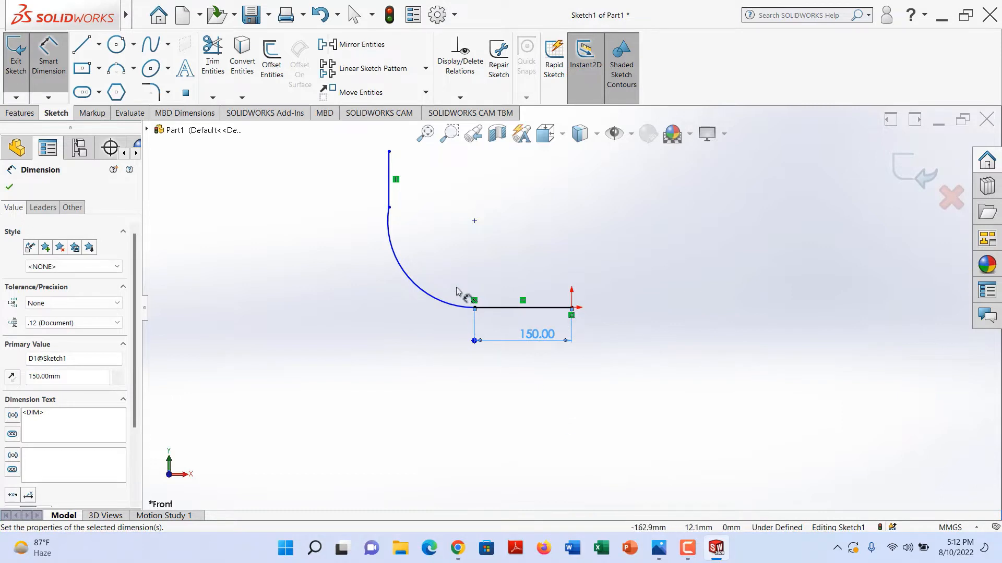
Dimension the arc's radius to 260 mm and finish dimensioning.
{"action": "left_click", "coordinate": [417, 289]}
{"action": "left_click", "coordinate": [389, 308]}
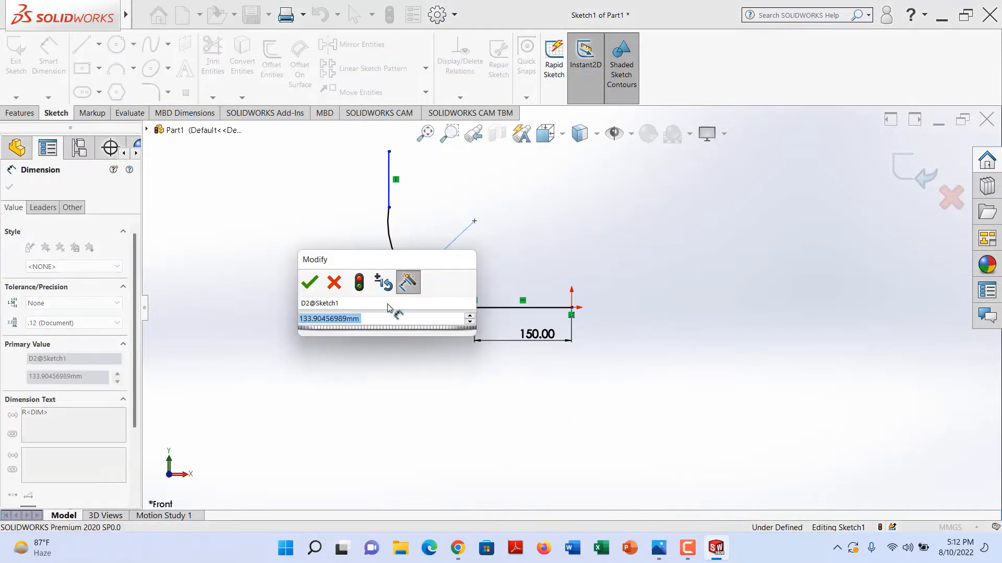
{"action": "type", "text": "260"}
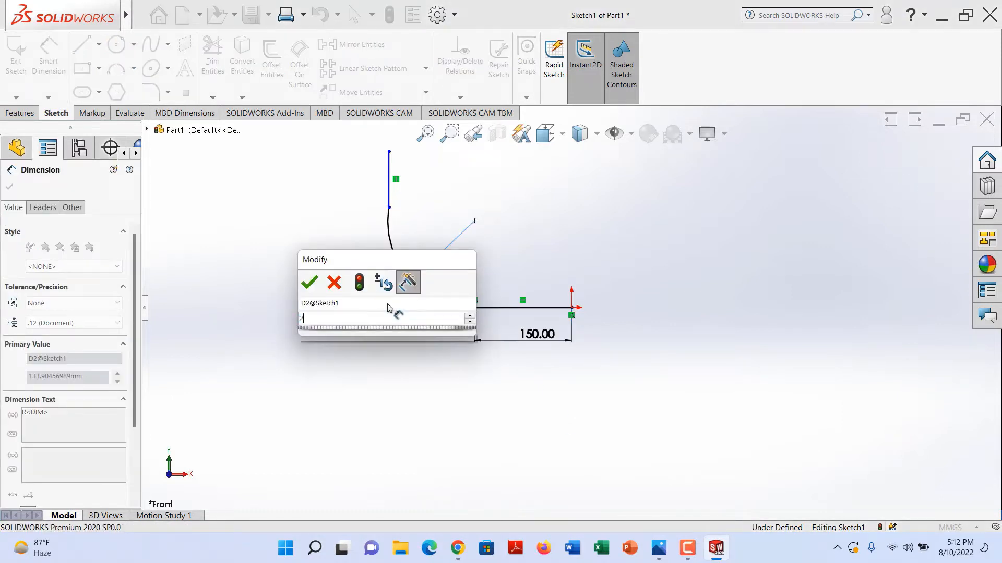
{"action": "key", "text": "Return"}
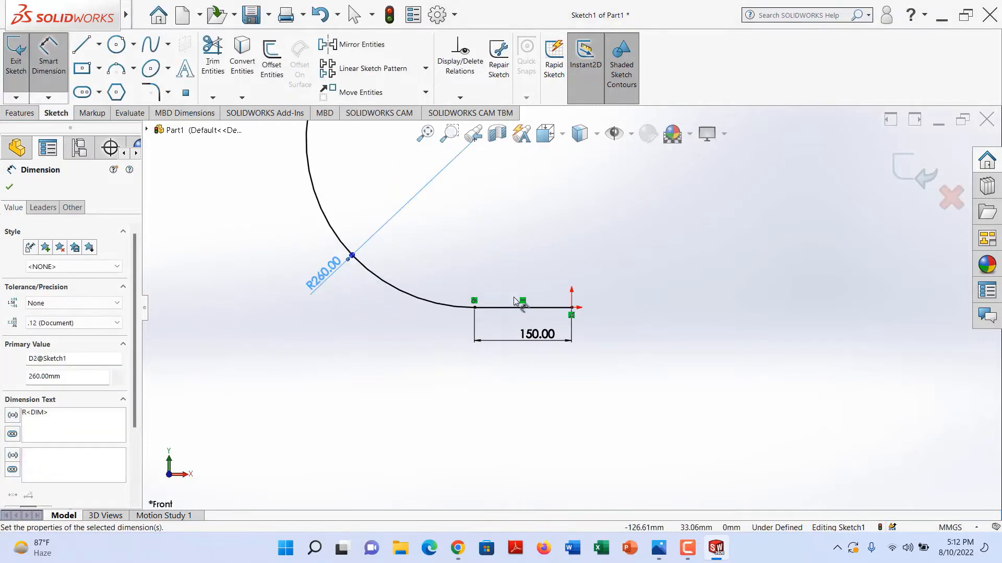
{"action": "scroll", "coordinate": [564, 313], "scroll_direction": "up", "scroll_amount": 4}
{"action": "scroll", "coordinate": [564, 310], "scroll_direction": "down", "scroll_amount": 3}
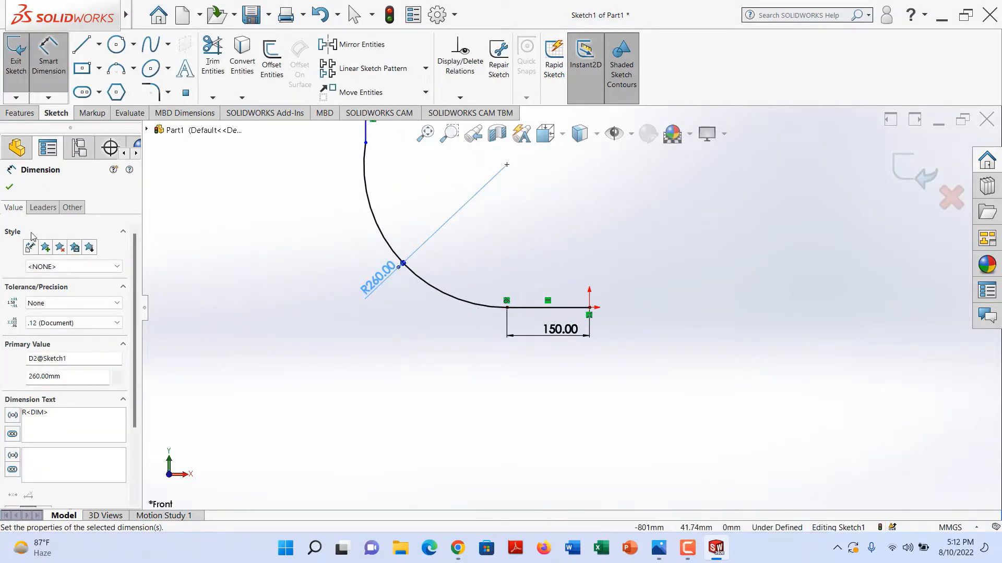
{"action": "left_click", "coordinate": [10, 189]}
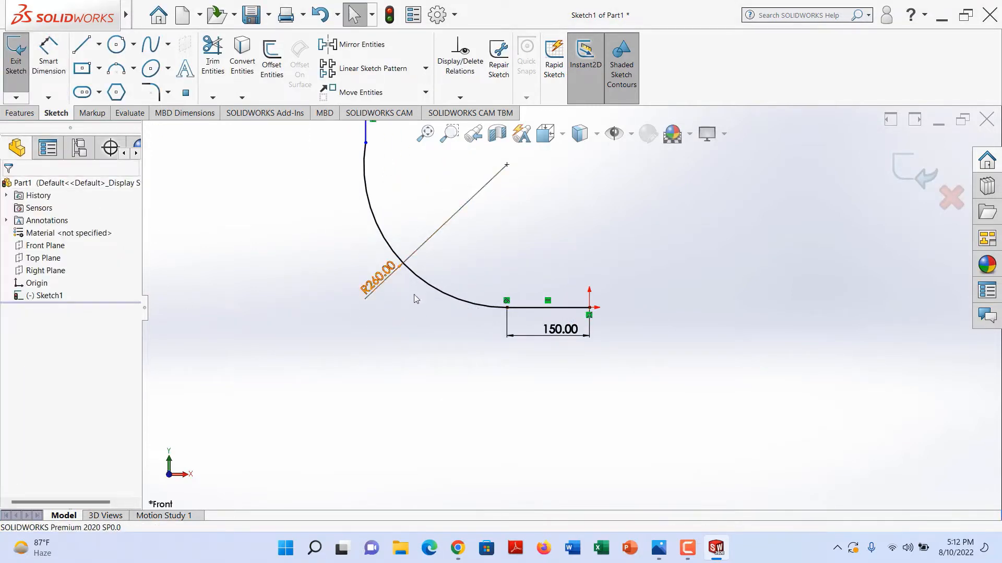
Add an Equal relation between the horizontal line and the vertical line.
{"action": "left_click", "coordinate": [539, 312]}
{"action": "scroll", "coordinate": [571, 308], "scroll_direction": "up", "scroll_amount": 2}
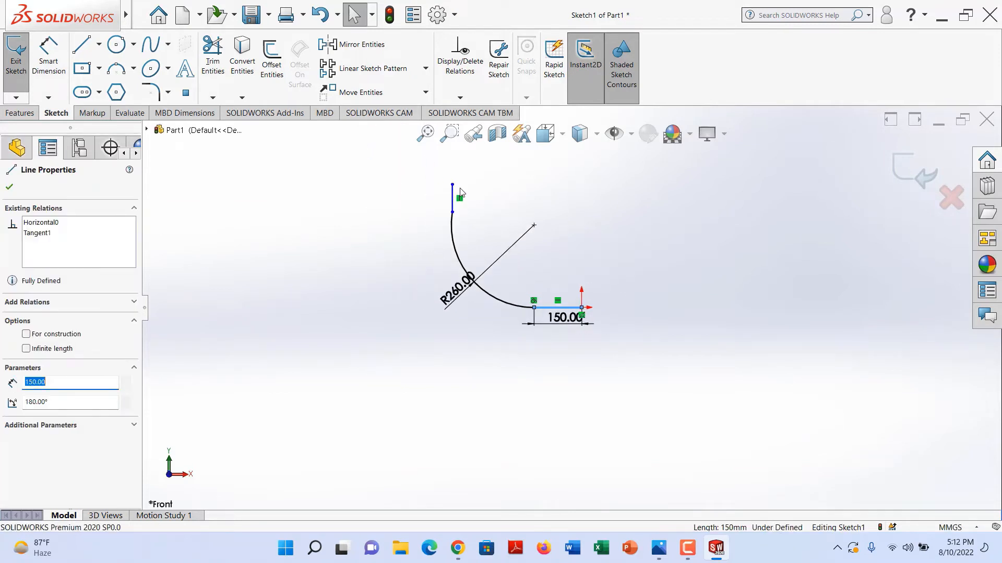
{"action": "scroll", "coordinate": [460, 192], "scroll_direction": "down", "scroll_amount": 4}
{"action": "left_click", "coordinate": [480, 256], "text": "ctrl"}
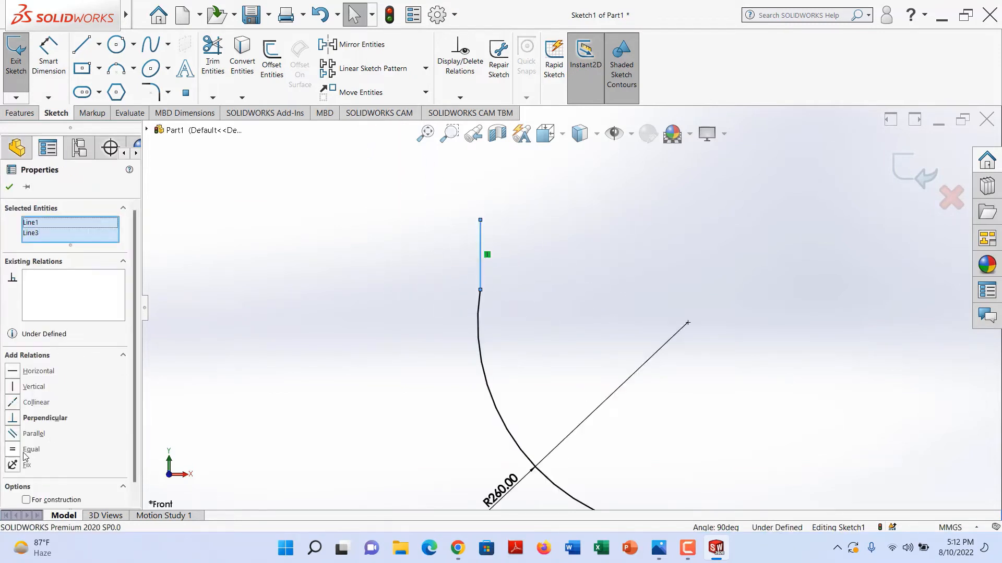
{"action": "left_click", "coordinate": [23, 451]}
{"action": "left_click", "coordinate": [10, 187]}
{"action": "scroll", "coordinate": [569, 313], "scroll_direction": "up", "scroll_amount": 3}
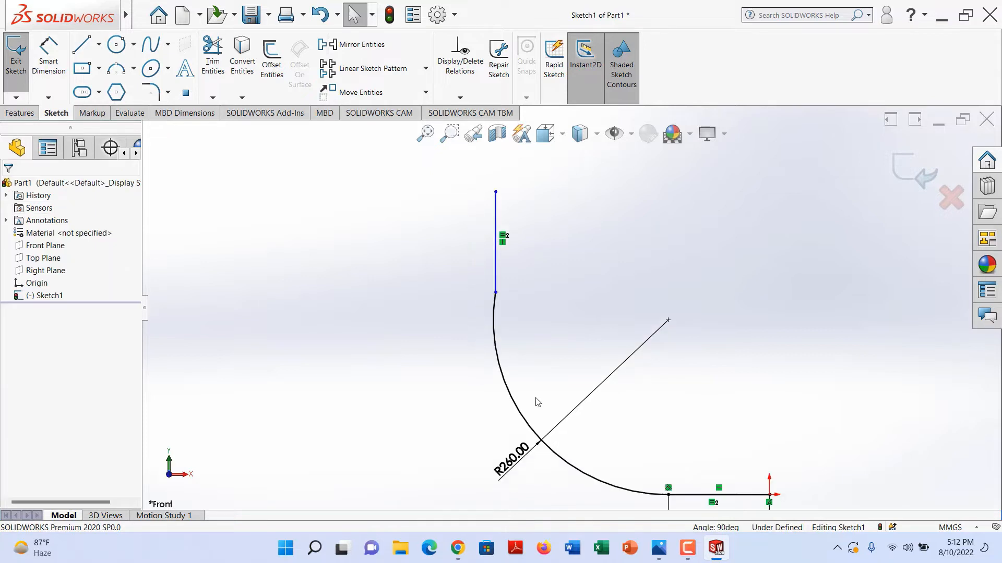
Close the path sketch and orient the view normal to the Right Plane.
{"action": "left_click", "coordinate": [53, 273]}
{"action": "left_click", "coordinate": [62, 259]}
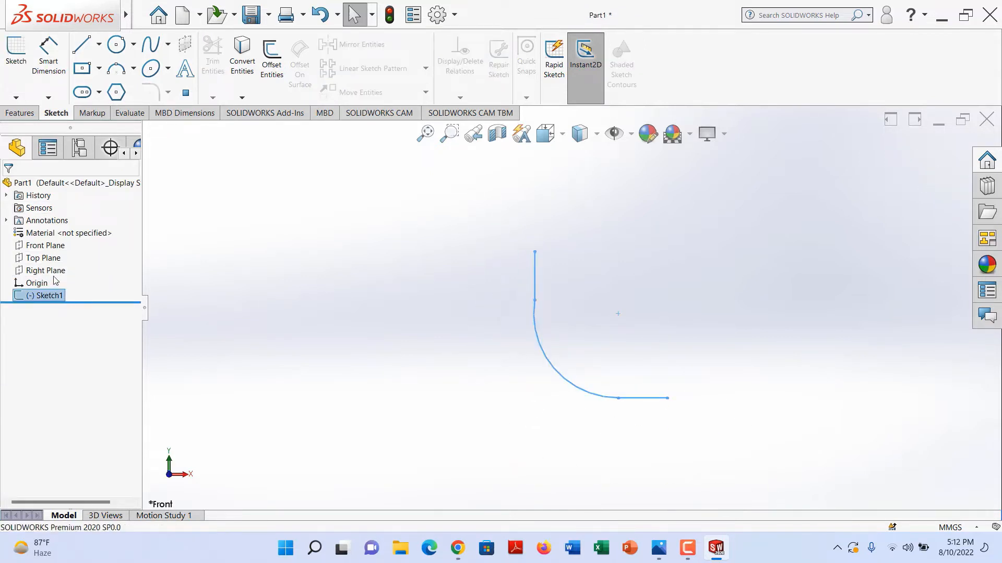
{"action": "right_click", "coordinate": [51, 270]}
{"action": "left_click", "coordinate": [106, 260]}
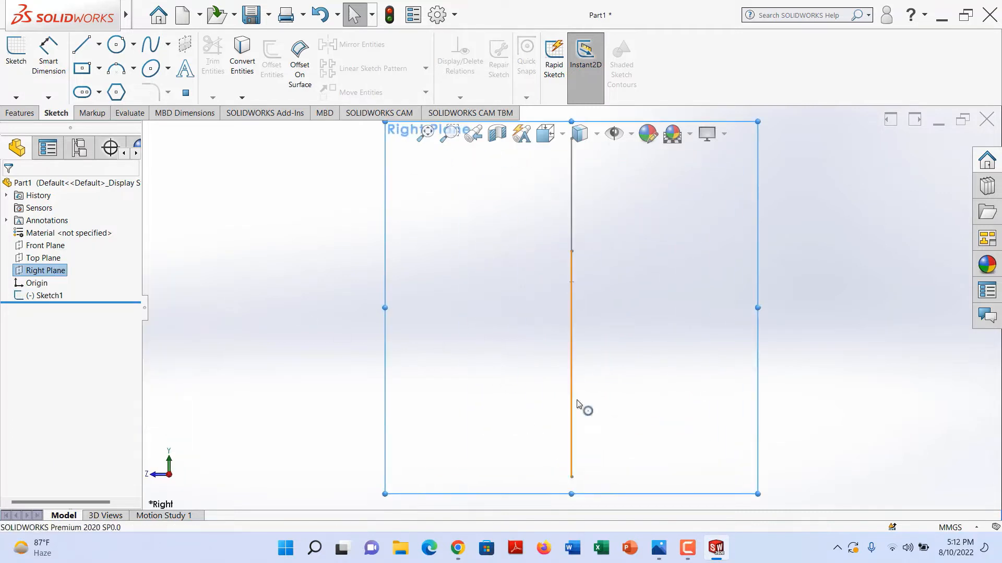
Sketch two concentric circles centred on the origin on the Right Plane, with radii of about 97 mm and 296 mm.
{"action": "left_click", "coordinate": [116, 44]}
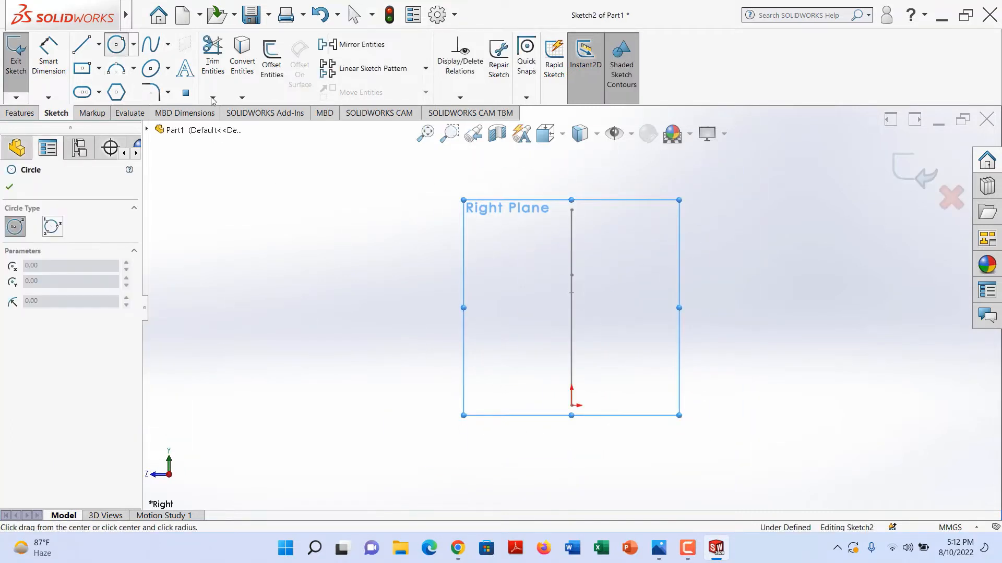
{"action": "left_click", "coordinate": [574, 406]}
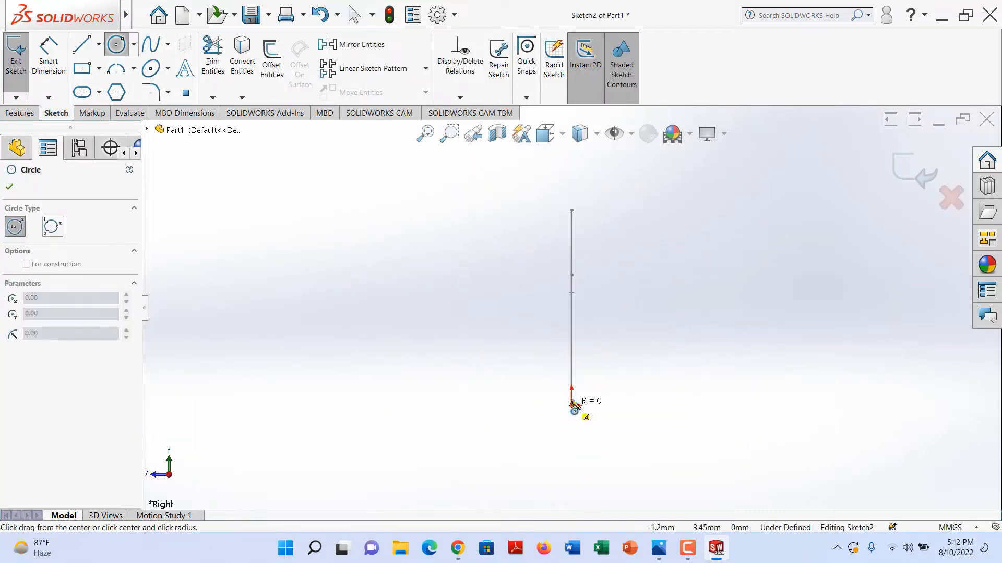
{"action": "left_click", "coordinate": [585, 366]}
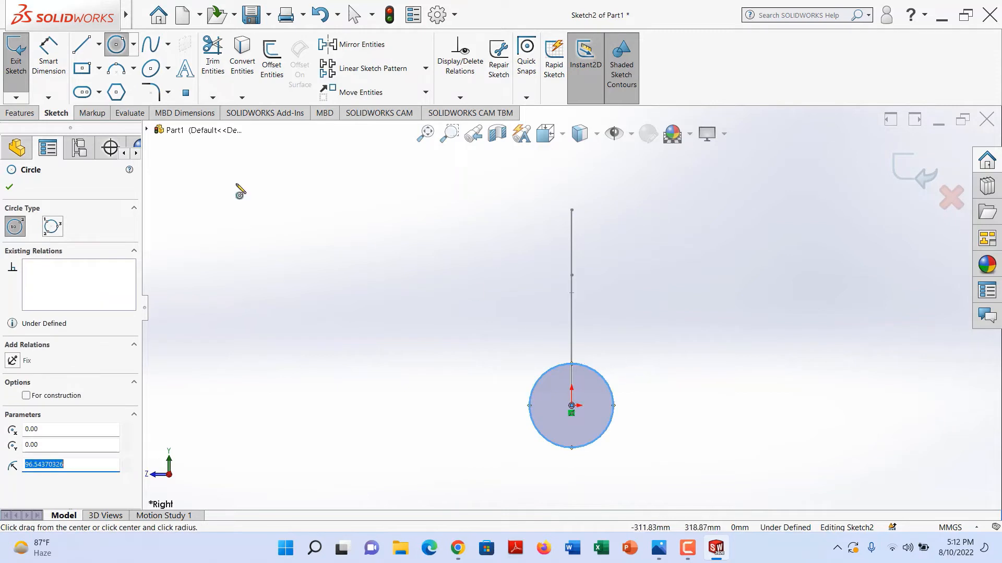
{"action": "left_click", "coordinate": [114, 48]}
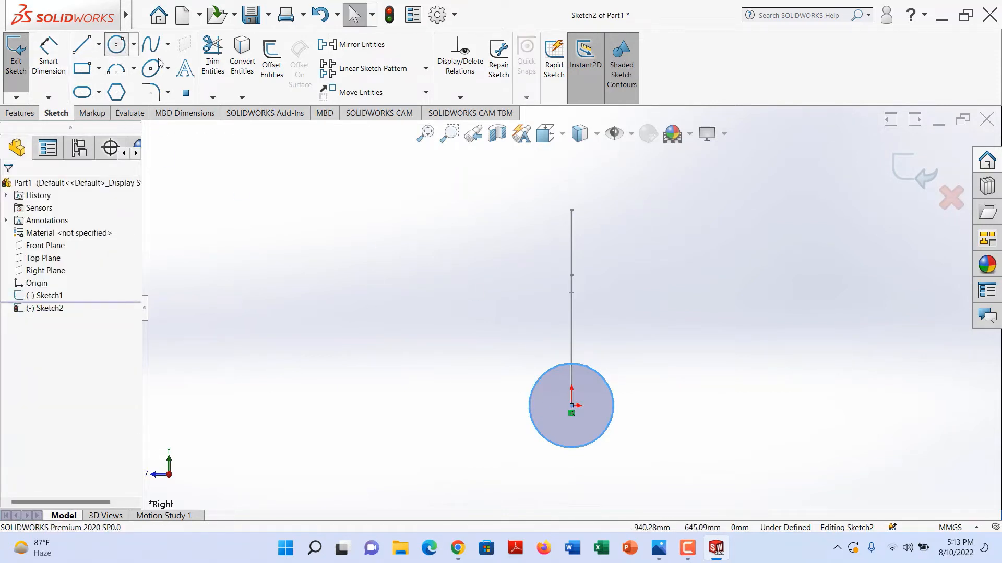
{"action": "left_click", "coordinate": [116, 44]}
{"action": "left_click", "coordinate": [571, 405]}
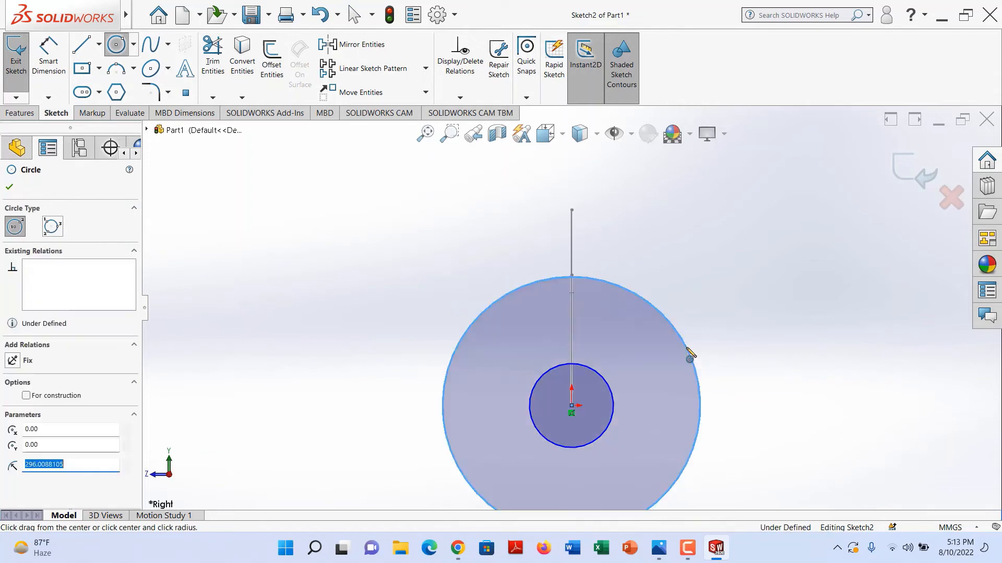
{"action": "left_click", "coordinate": [687, 349]}
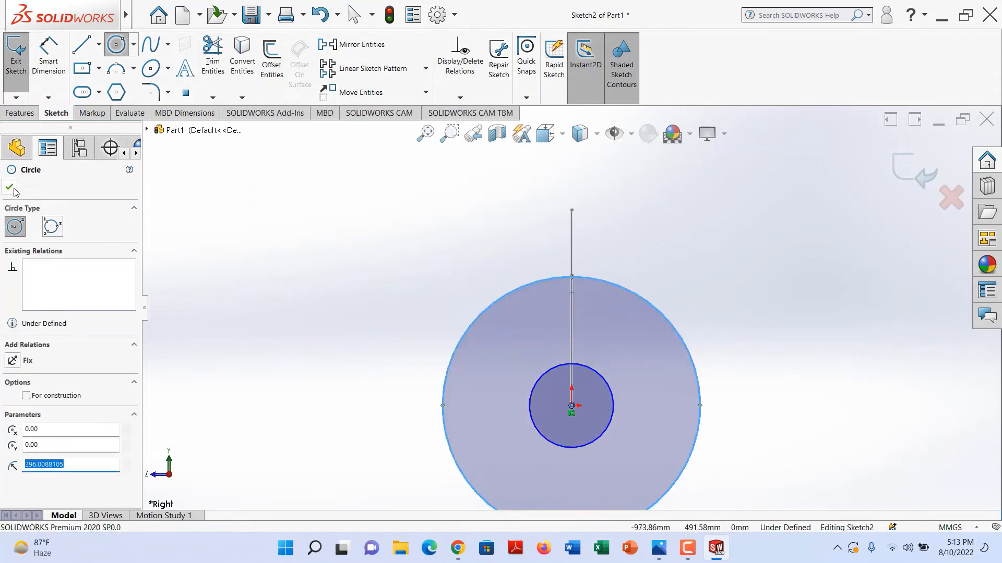
{"action": "left_click", "coordinate": [10, 188]}
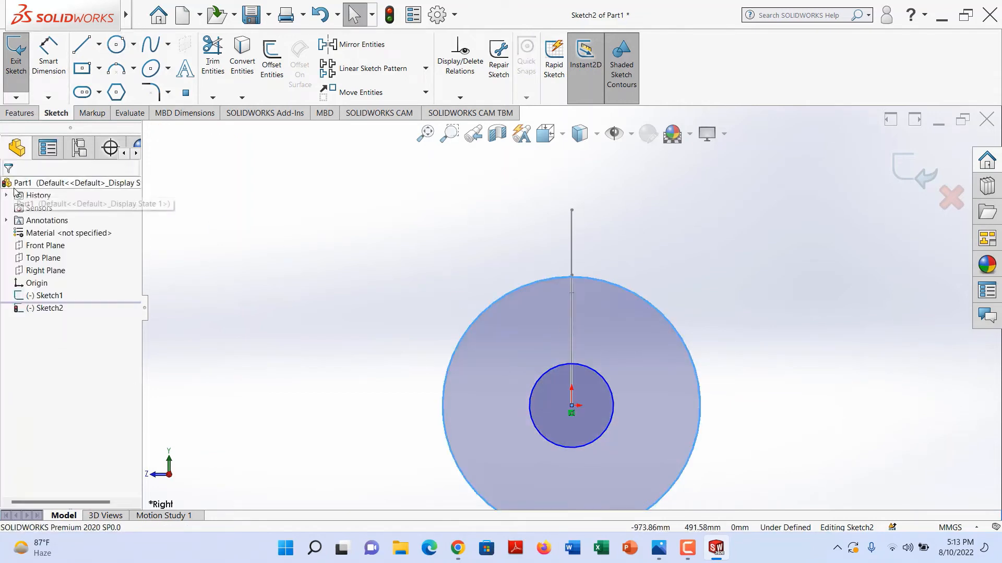
{"action": "left_click", "coordinate": [646, 302]}
{"action": "key", "text": "Escape"}
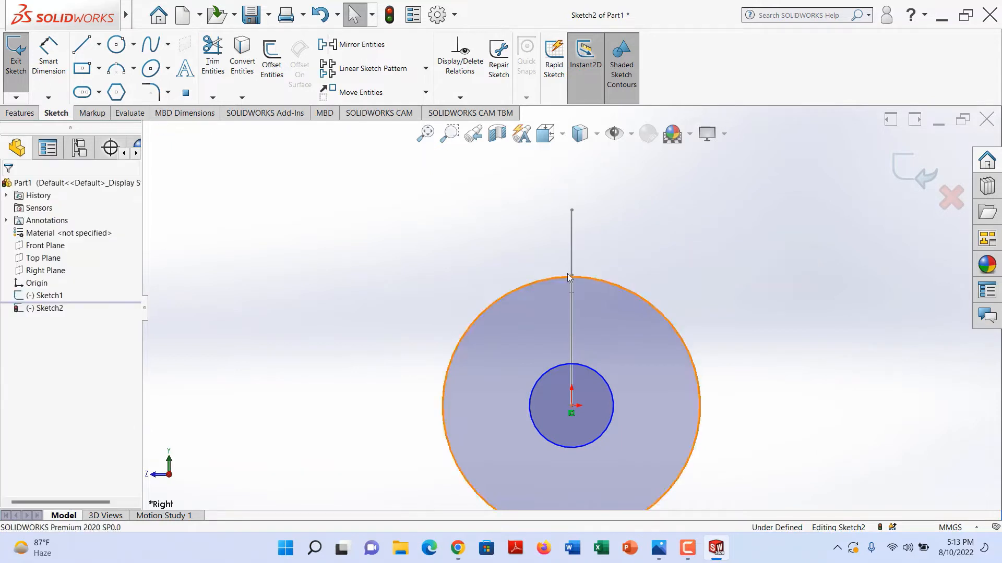
Dimension the outer circle's diameter to 290 mm.
{"action": "left_click", "coordinate": [49, 55]}
{"action": "left_click", "coordinate": [697, 364]}
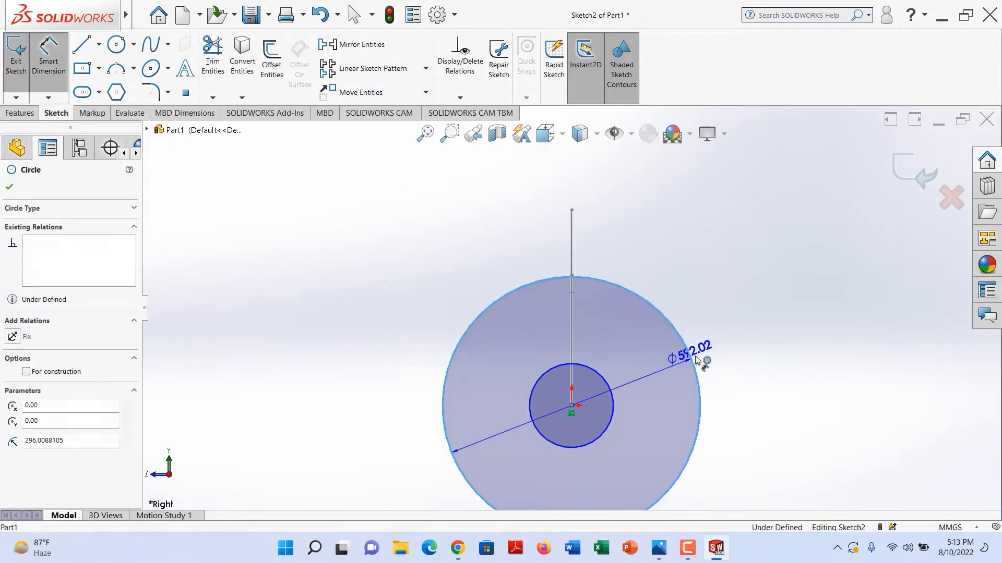
{"action": "left_click", "coordinate": [763, 342]}
{"action": "type", "text": "290"}
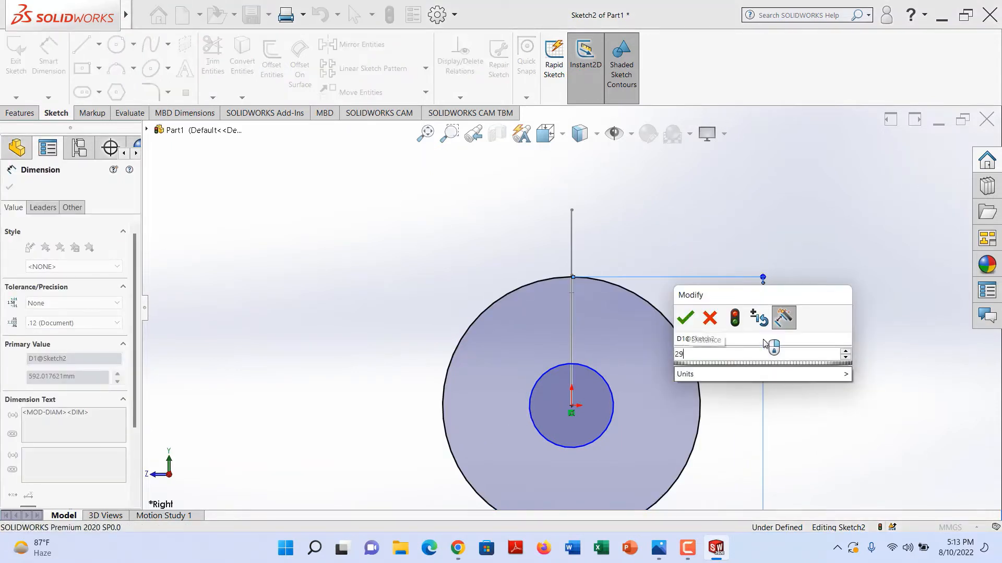
{"action": "key", "text": "Return"}
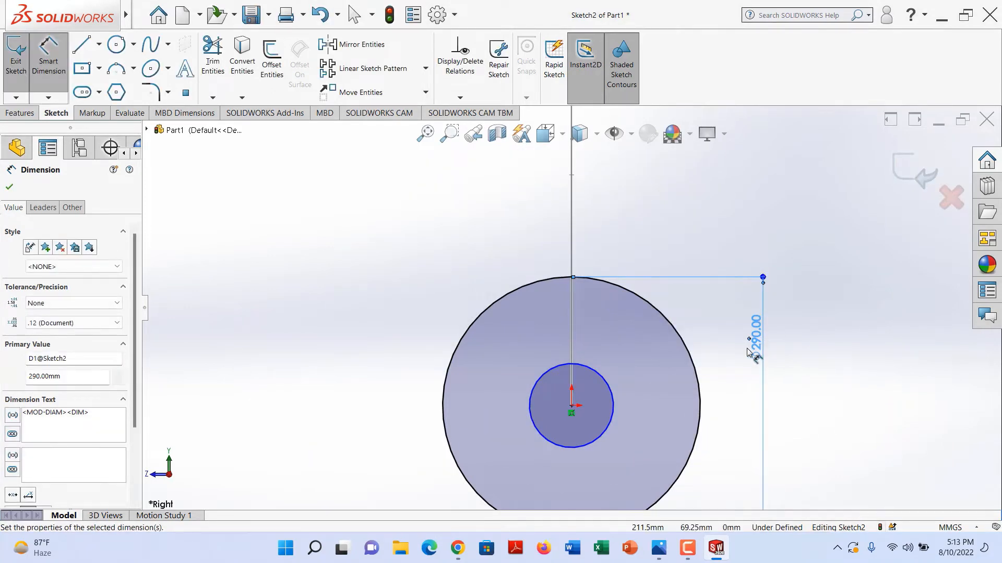
Dimension the inner circle's diameter to 210 mm and exit the sketch.
{"action": "left_click", "coordinate": [613, 412]}
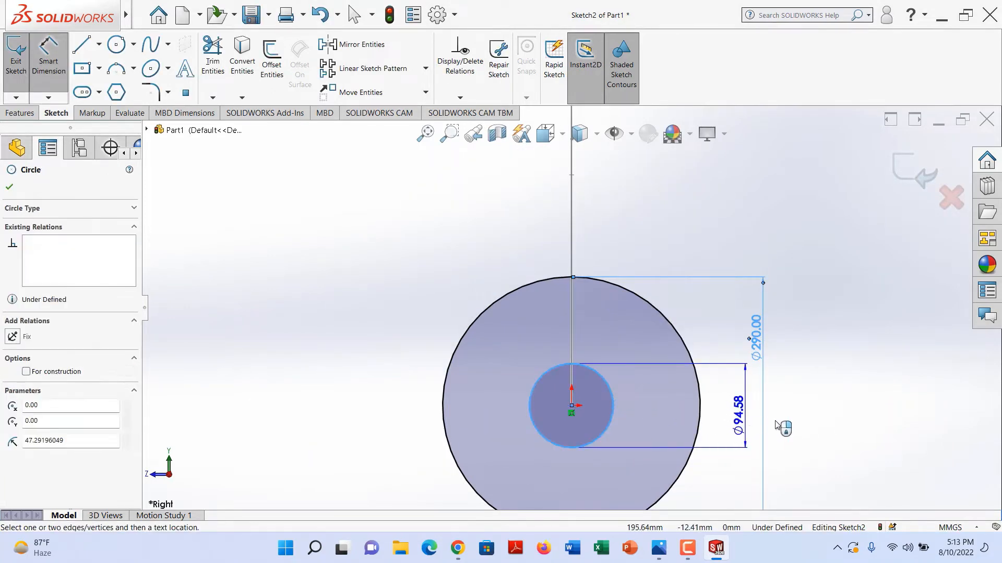
{"action": "left_click", "coordinate": [827, 425]}
{"action": "type", "text": "210"}
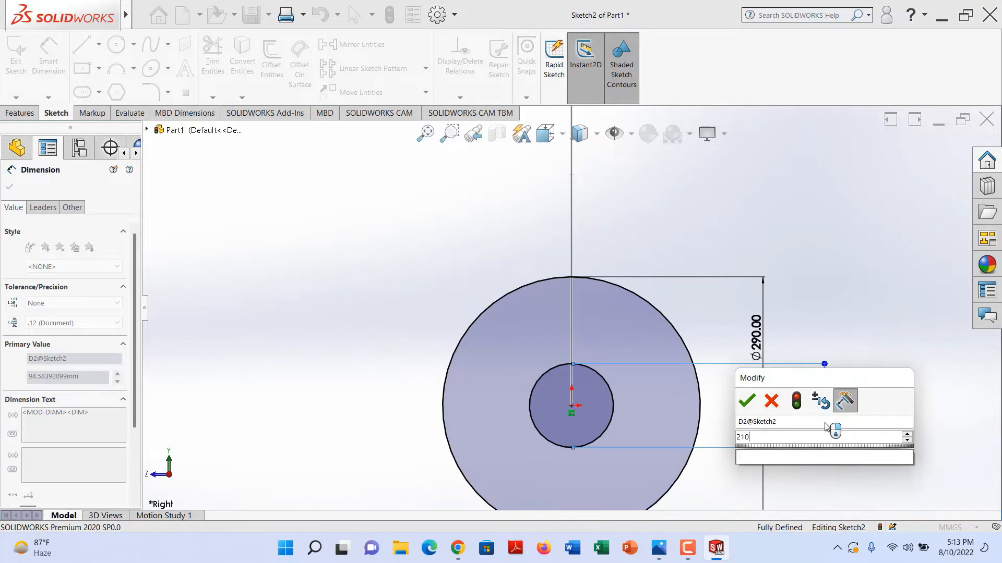
{"action": "key", "text": "Return"}
{"action": "scroll", "coordinate": [825, 424], "scroll_direction": "up", "scroll_amount": 4}
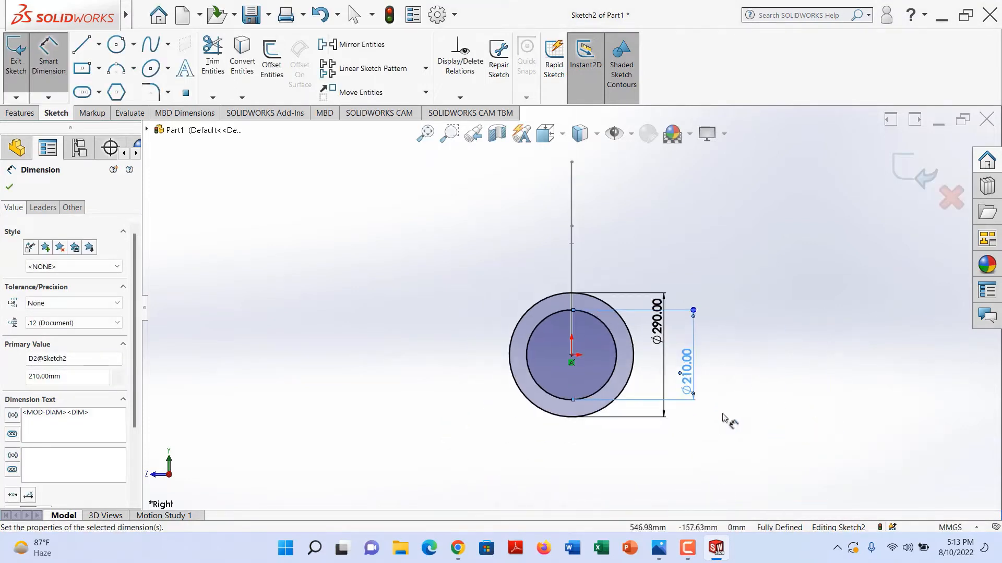
{"action": "left_click", "coordinate": [10, 186]}
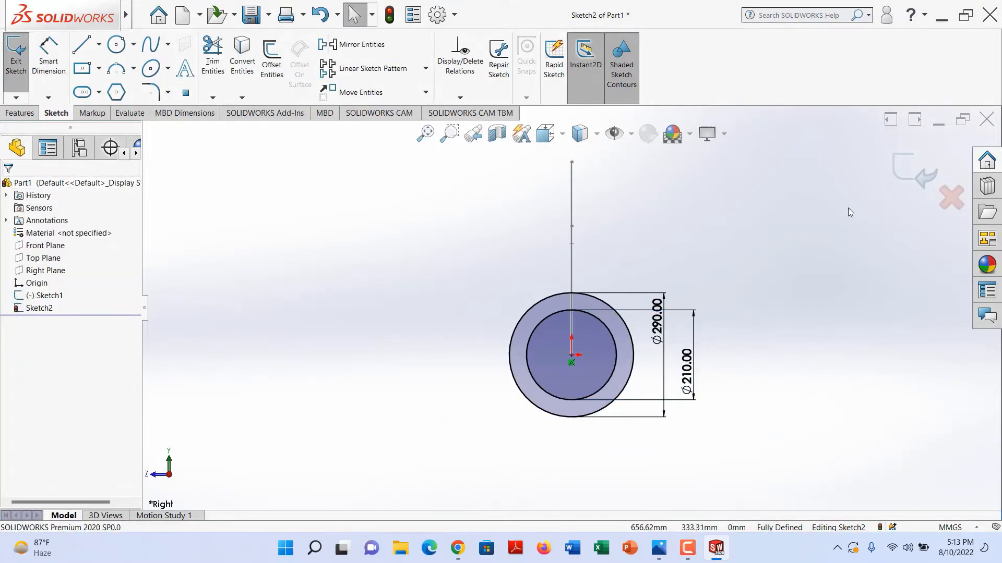
{"action": "left_click", "coordinate": [912, 172]}
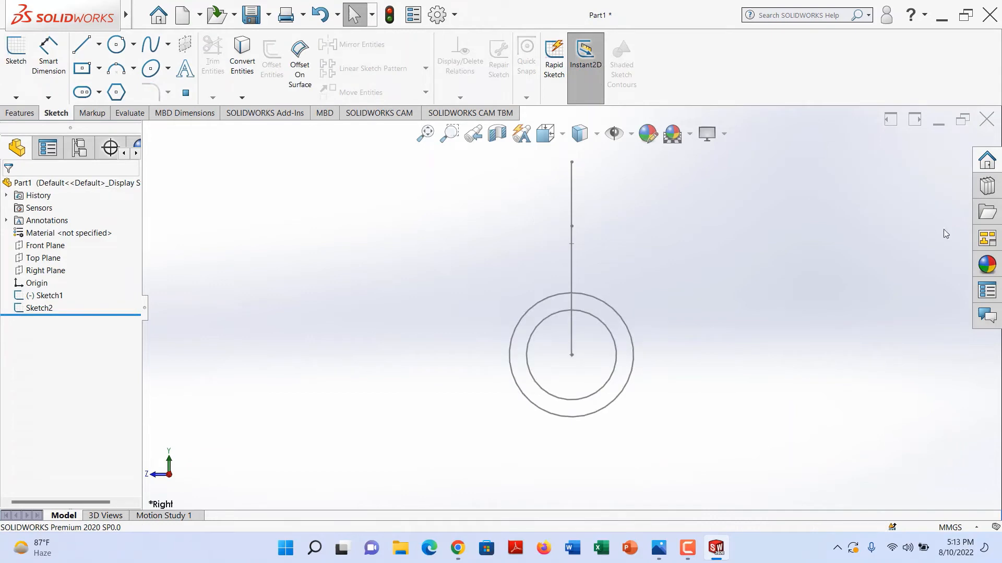
Sweep the two-circle ring profile along the line-arc-line path to create the hollow pipe elbow, checking the preview in a trimetric view.
{"action": "left_click", "coordinate": [13, 115]}
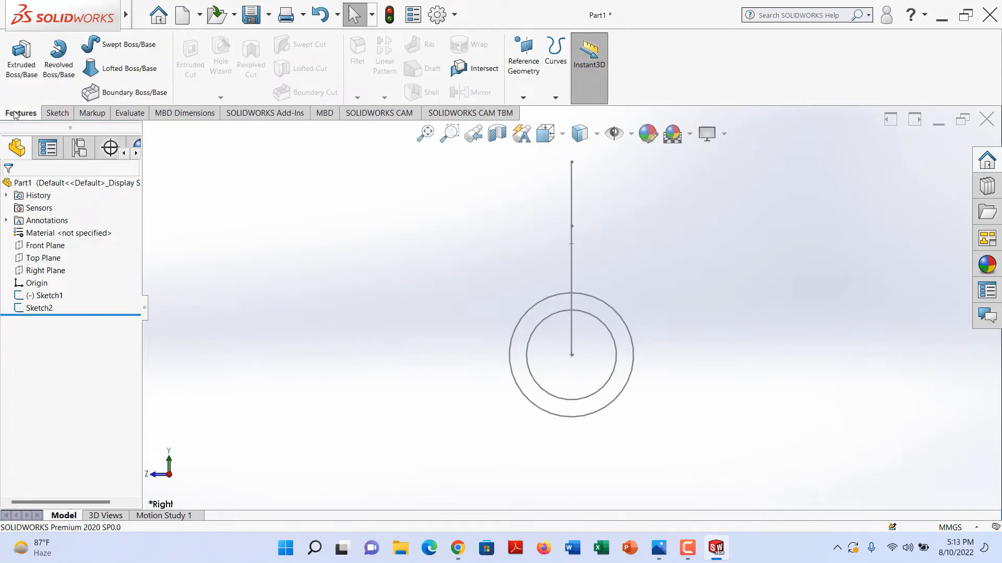
{"action": "left_click", "coordinate": [127, 48]}
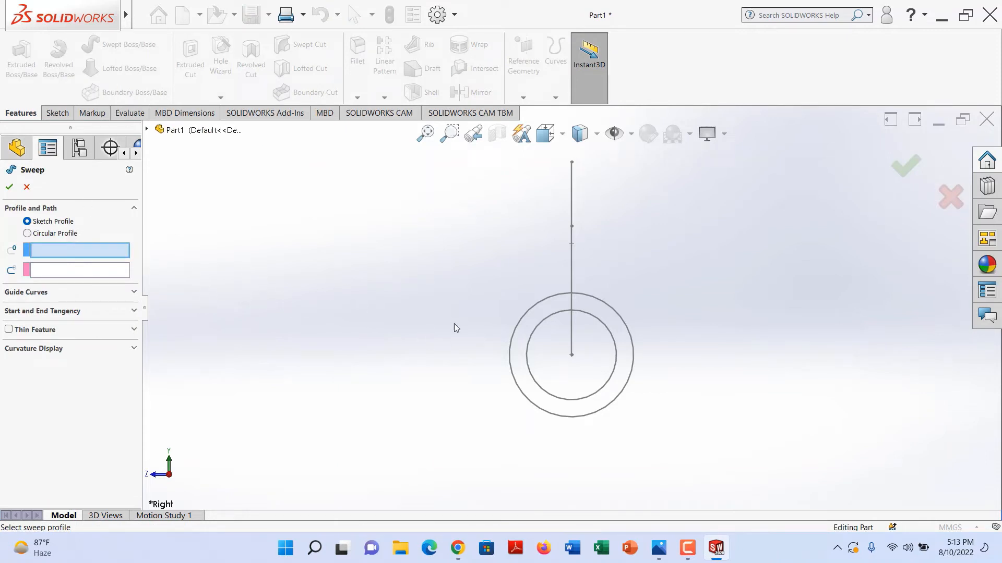
{"action": "left_click", "coordinate": [538, 303]}
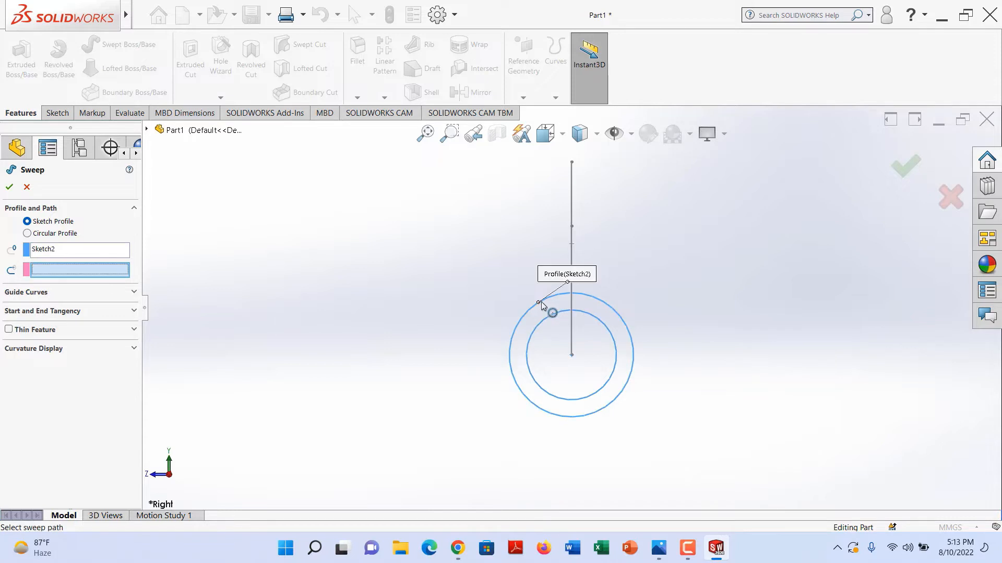
{"action": "left_click", "coordinate": [573, 248]}
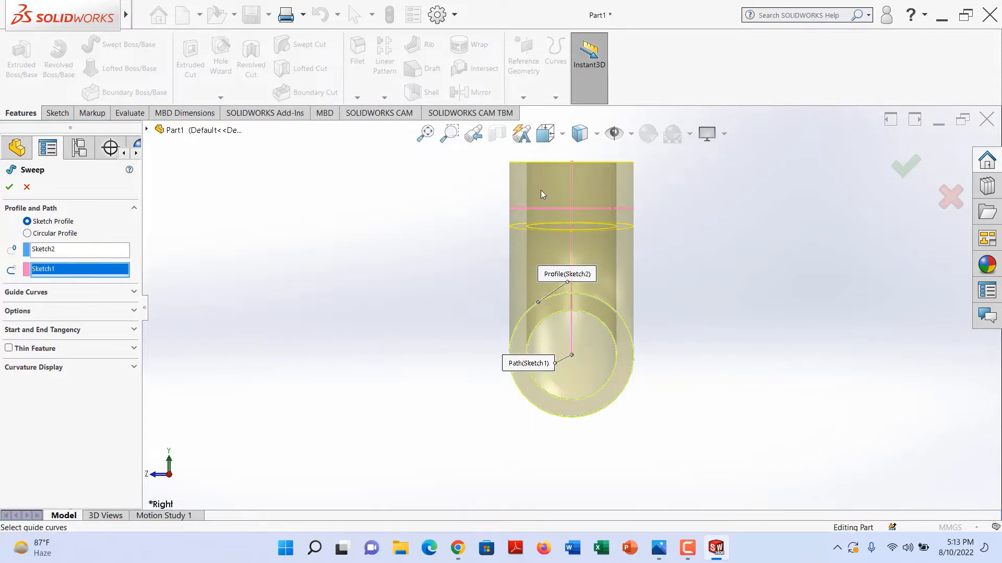
{"action": "scroll", "coordinate": [541, 195], "scroll_direction": "up", "scroll_amount": 3}
{"action": "left_click", "coordinate": [566, 135]}
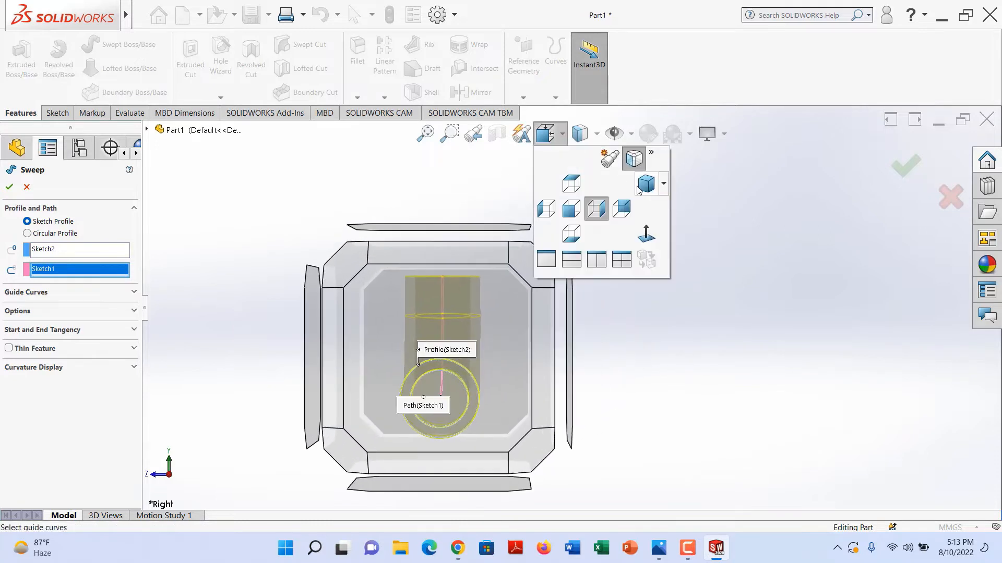
{"action": "left_click", "coordinate": [630, 204]}
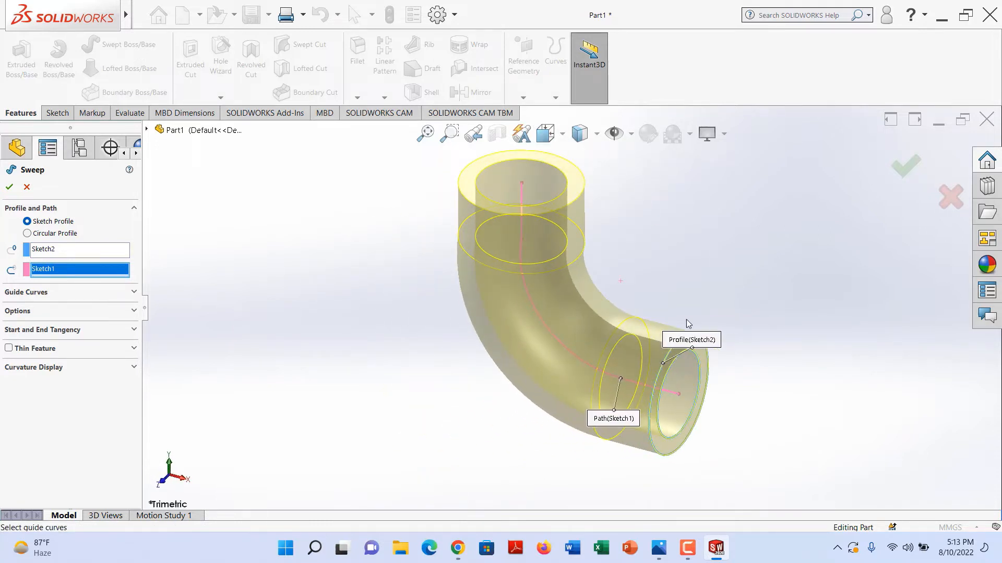
{"action": "left_click", "coordinate": [9, 188]}
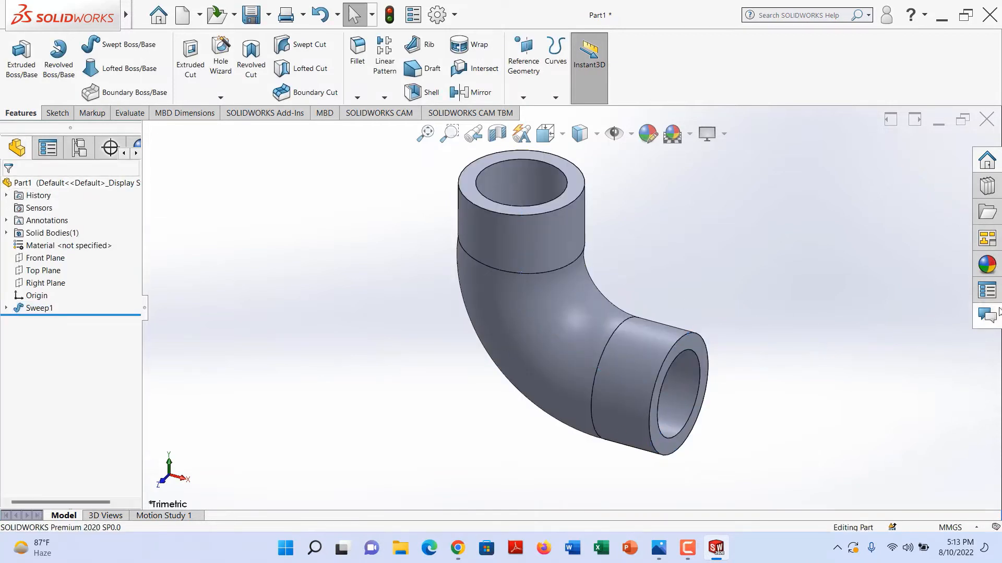
Browse the appearance library's rubber, painted, stone, organic, fabric and lights categories.
{"action": "left_click", "coordinate": [987, 265]}
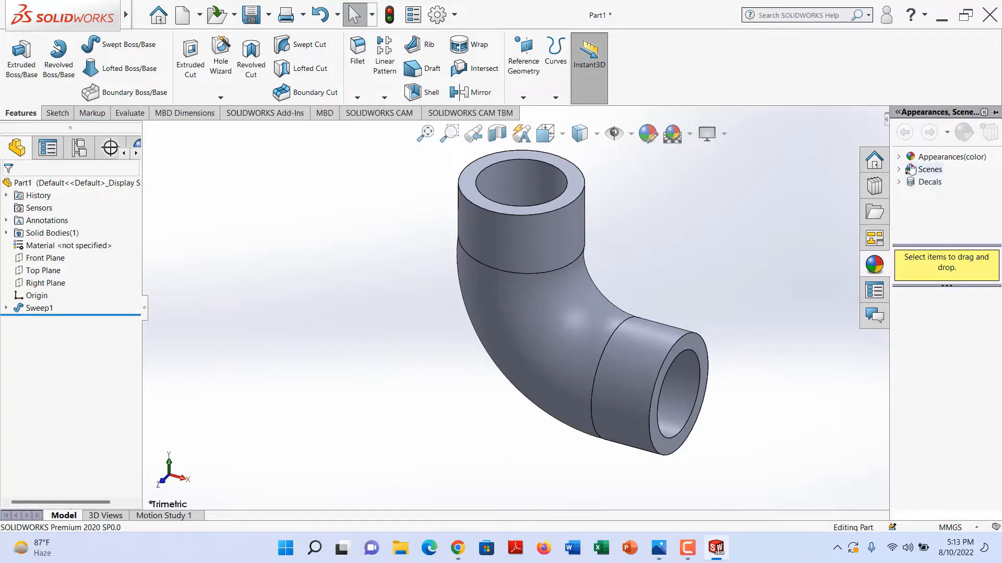
{"action": "left_click", "coordinate": [911, 157]}
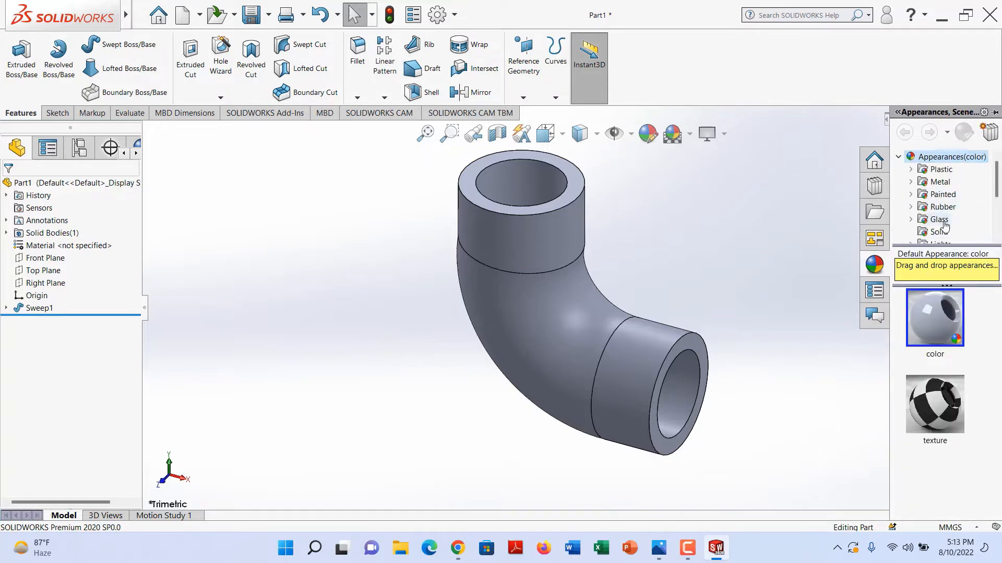
{"action": "scroll", "coordinate": [943, 219], "scroll_direction": "down", "scroll_amount": 1}
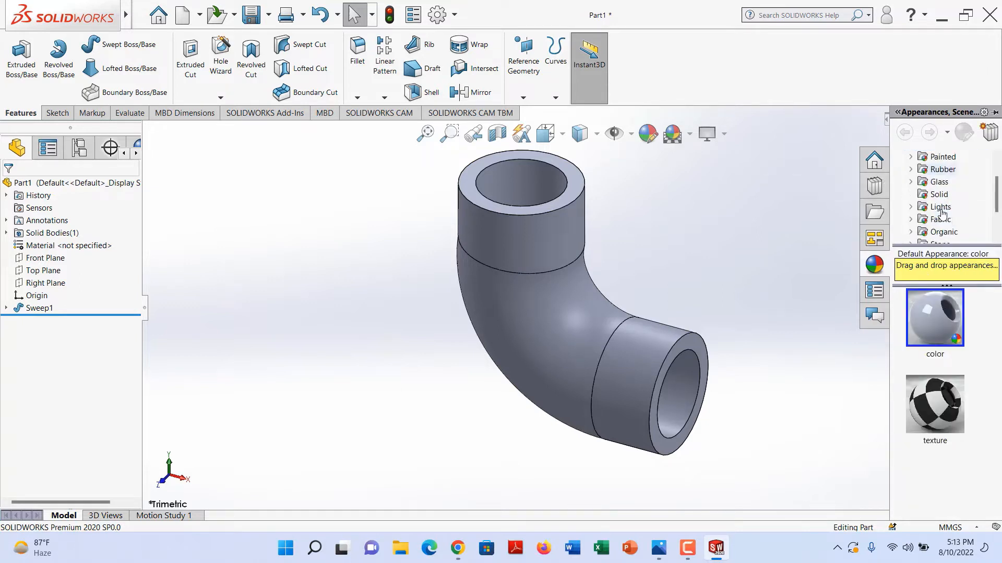
{"action": "left_click", "coordinate": [943, 169]}
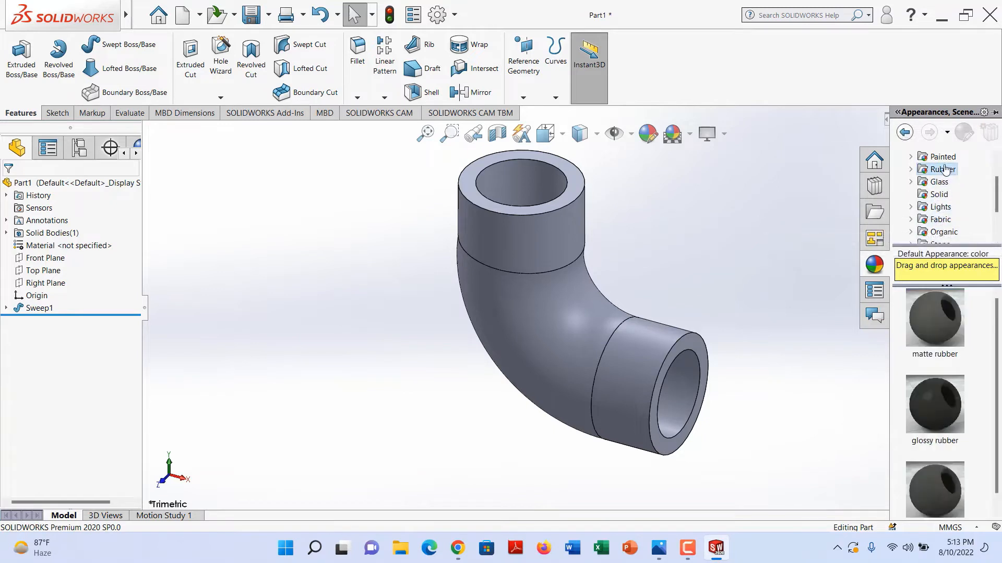
{"action": "left_click", "coordinate": [943, 157]}
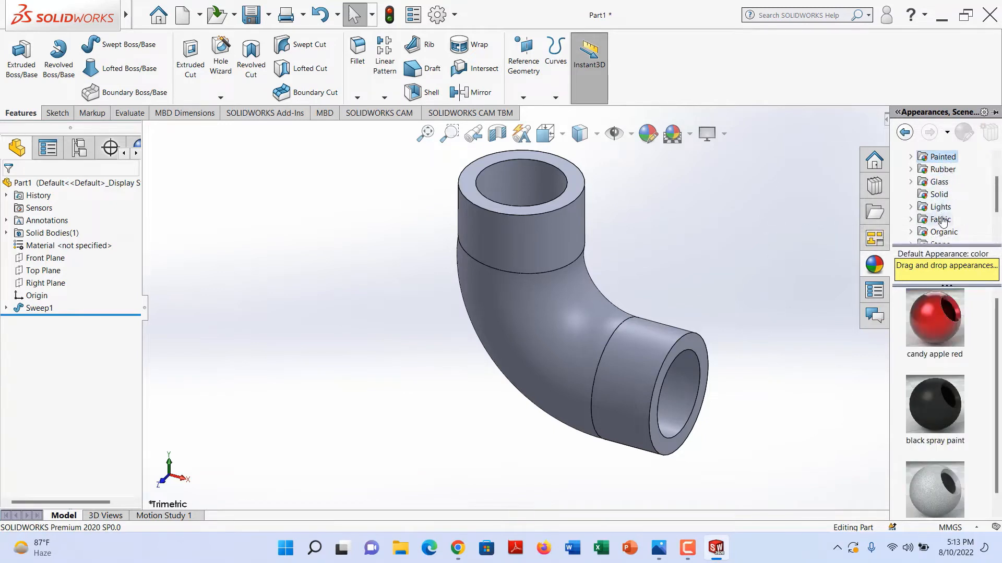
{"action": "scroll", "coordinate": [942, 223], "scroll_direction": "down", "scroll_amount": 2}
{"action": "left_click", "coordinate": [940, 194]}
{"action": "left_click", "coordinate": [942, 182]}
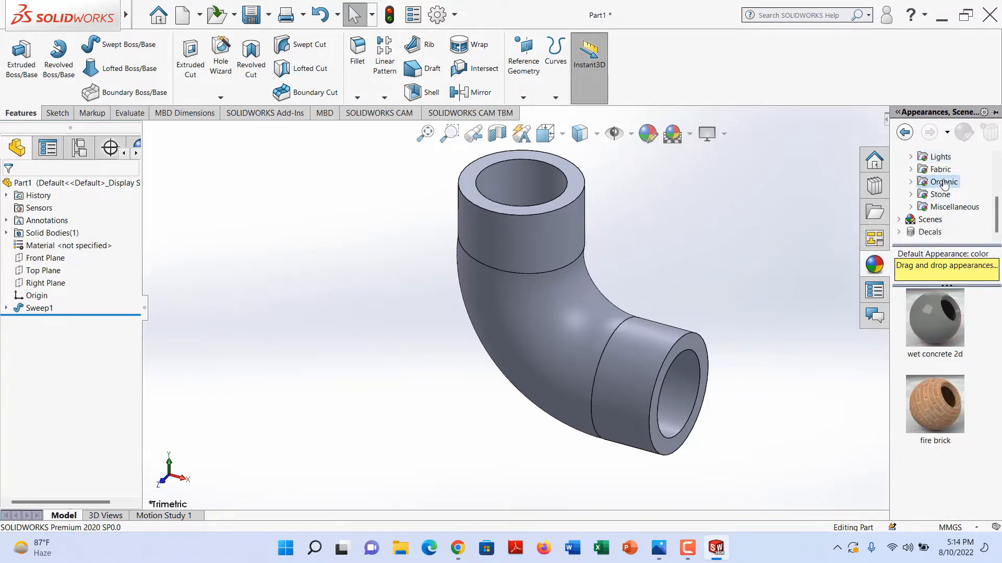
{"action": "left_click", "coordinate": [942, 170]}
{"action": "left_click", "coordinate": [941, 158]}
{"action": "scroll", "coordinate": [942, 167], "scroll_direction": "up", "scroll_amount": 3}
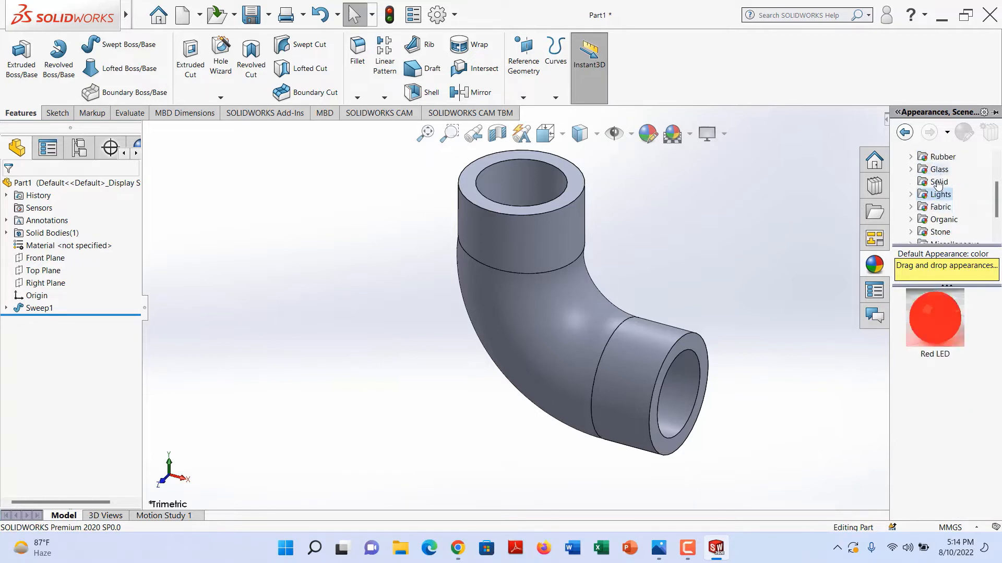
Apply the brushed brass metal appearance to the whole part.
{"action": "left_click", "coordinate": [942, 170]}
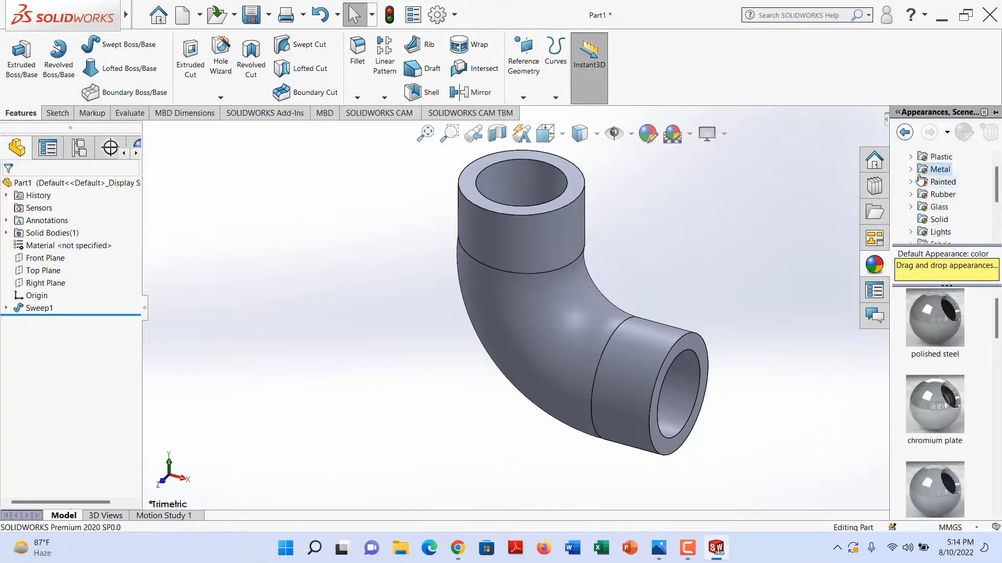
{"action": "left_click", "coordinate": [911, 169]}
{"action": "left_click", "coordinate": [952, 220]}
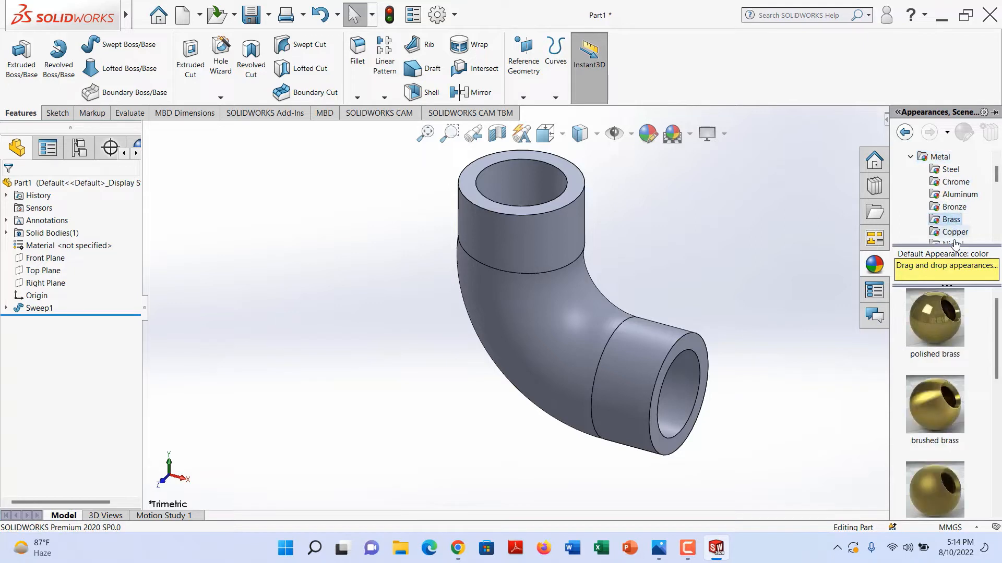
{"action": "right_click", "coordinate": [941, 391]}
{"action": "left_click", "coordinate": [924, 400]}
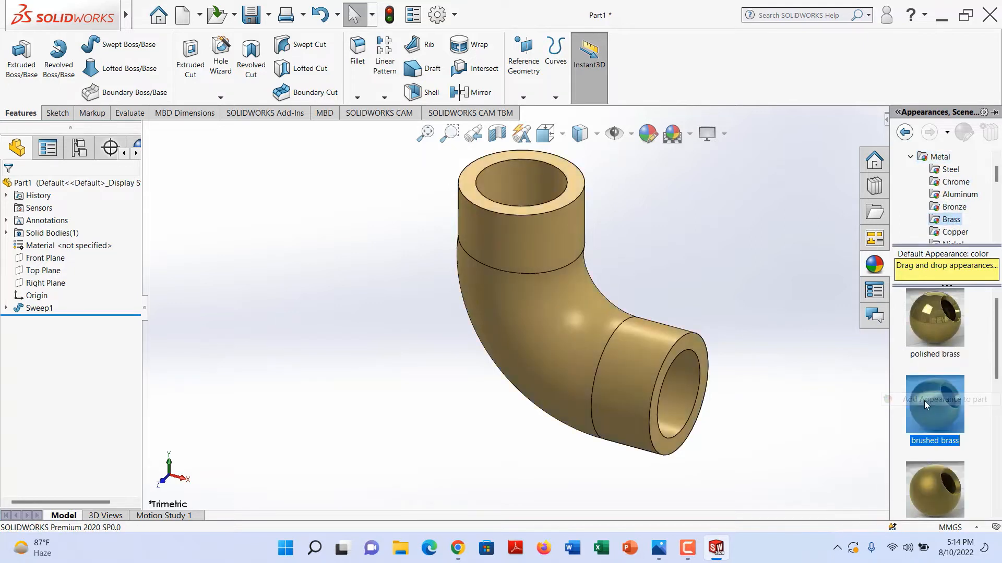
Orient the view normal to the ring-shaped end face of the pipe's horizontal leg.
{"action": "scroll", "coordinate": [752, 375], "scroll_direction": "down", "scroll_amount": 2}
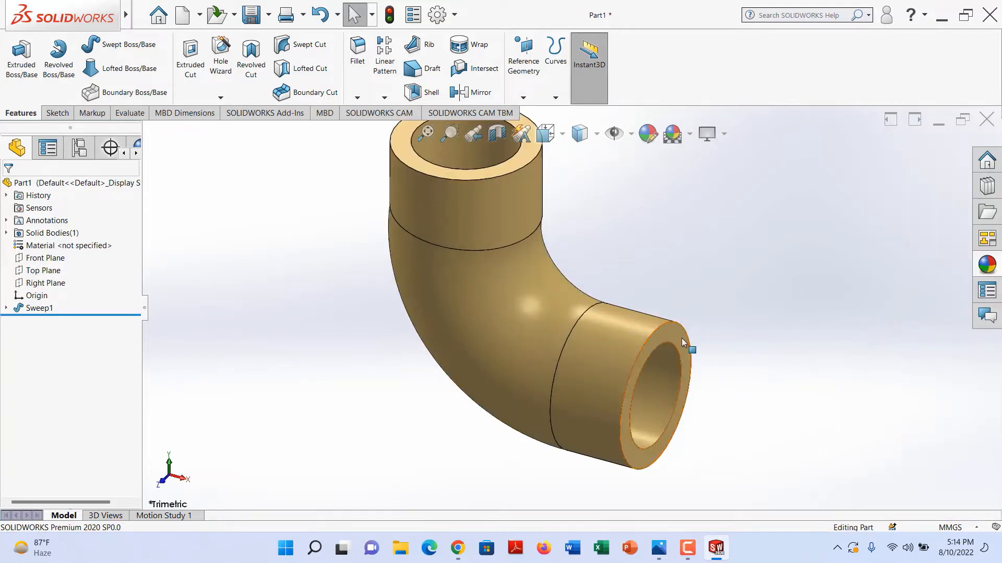
{"action": "left_click", "coordinate": [681, 338]}
{"action": "left_click", "coordinate": [796, 355]}
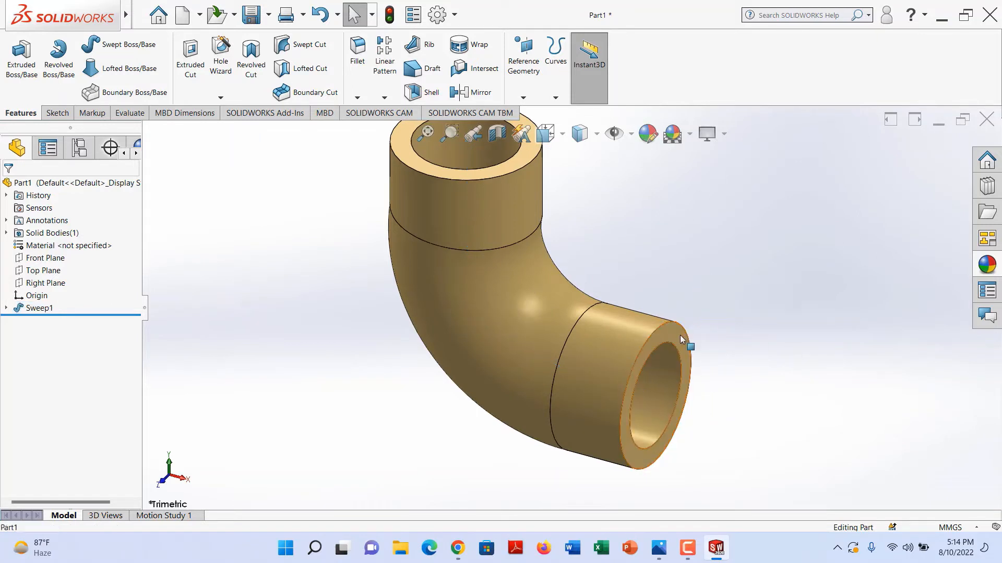
{"action": "left_click", "coordinate": [680, 335]}
{"action": "left_click", "coordinate": [693, 351]}
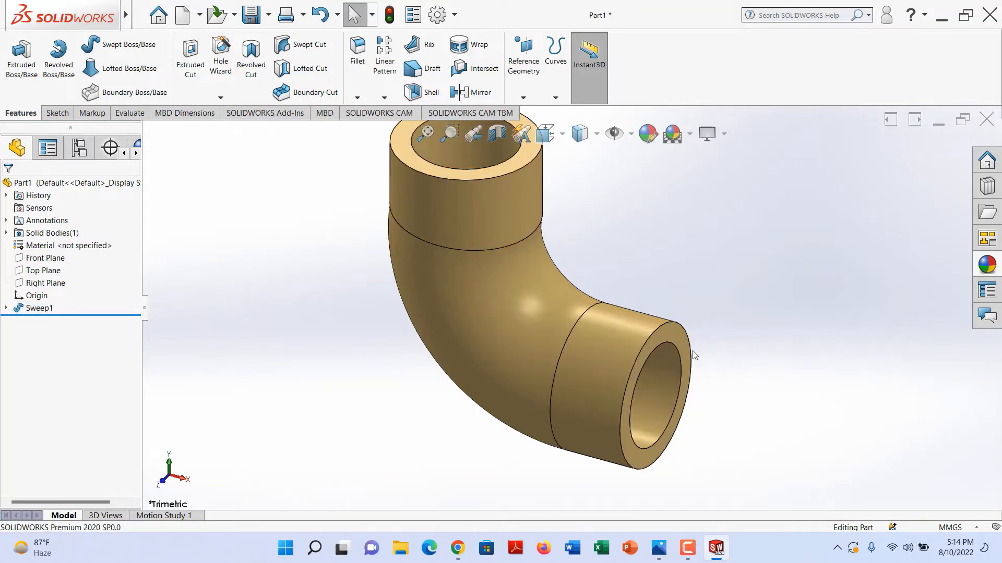
{"action": "left_click", "coordinate": [678, 337]}
{"action": "left_click", "coordinate": [772, 308]}
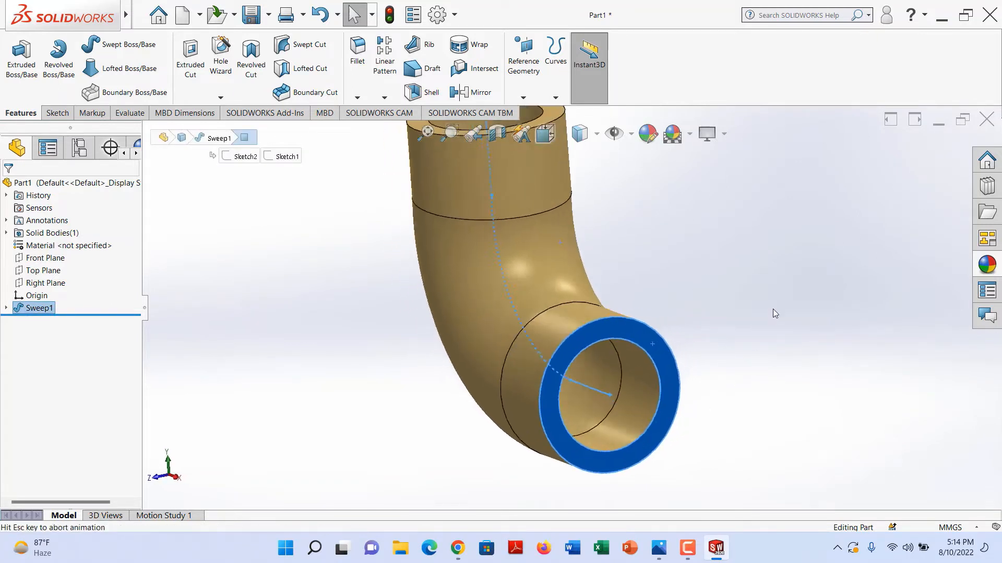
{"action": "left_click", "coordinate": [819, 315]}
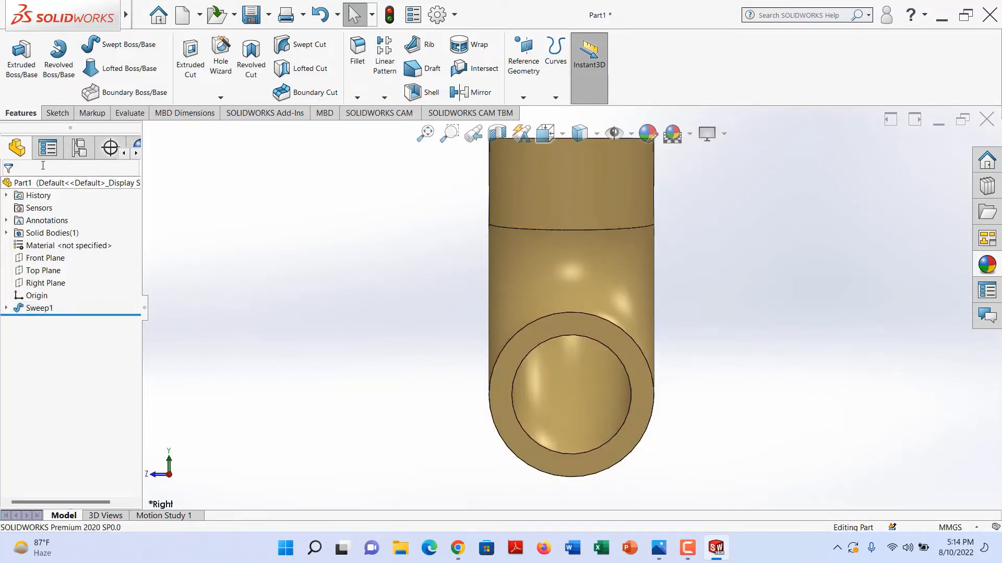
Sketch a center rectangle about 453 mm wide on the pipe's ring-shaped end face, centred on the origin.
{"action": "left_click", "coordinate": [50, 113]}
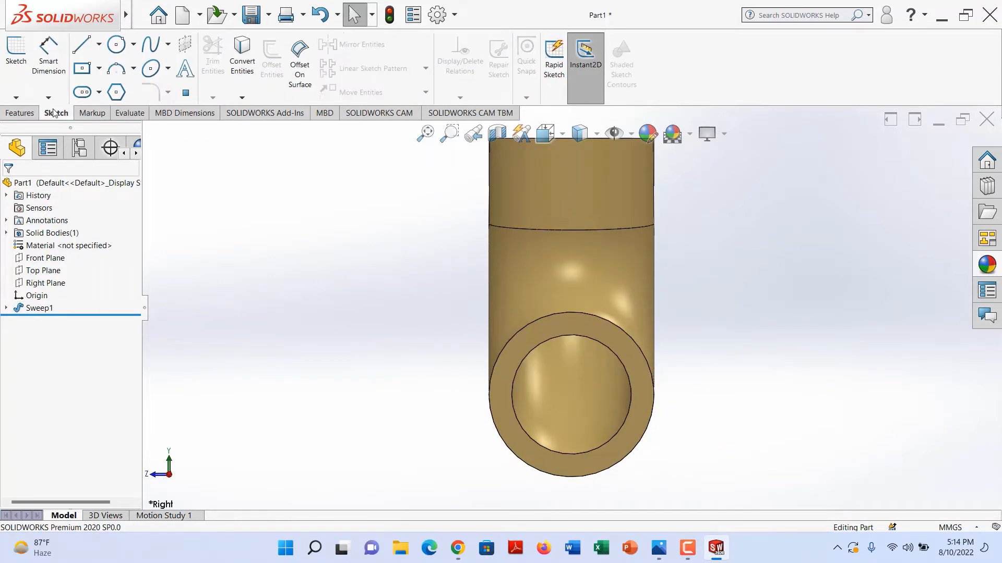
{"action": "left_click", "coordinate": [94, 70]}
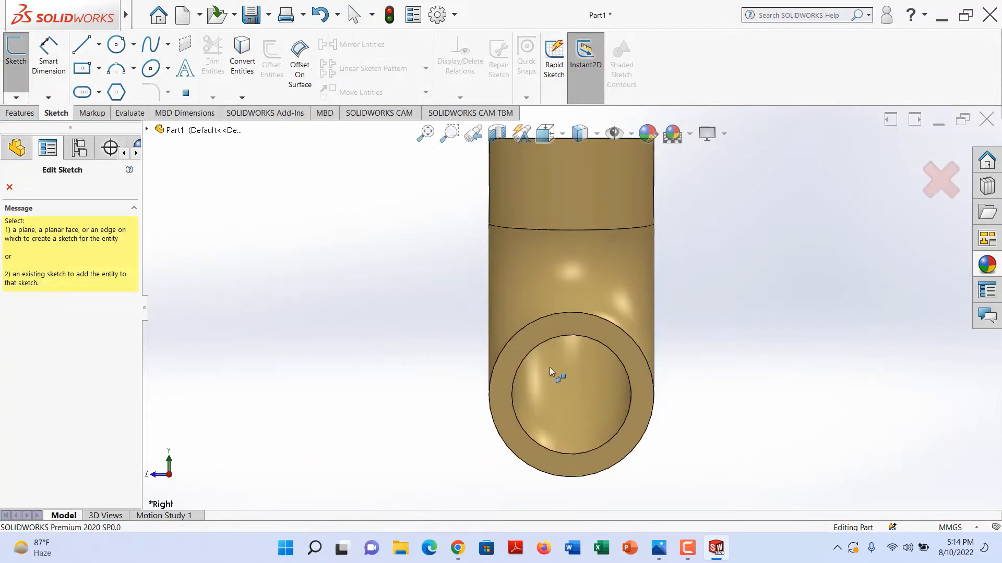
{"action": "left_click", "coordinate": [543, 327]}
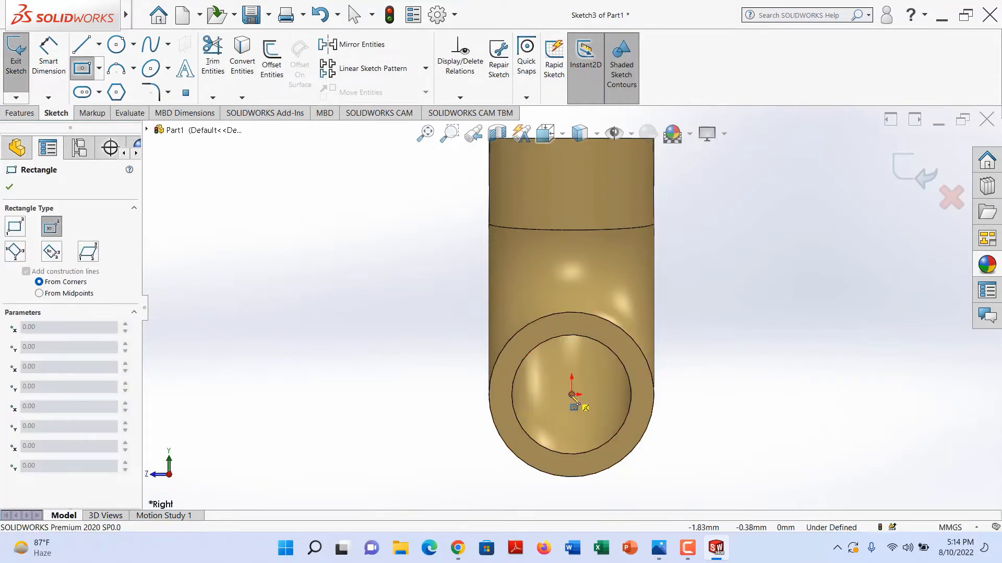
{"action": "left_click", "coordinate": [572, 395]}
{"action": "left_click", "coordinate": [700, 304]}
{"action": "right_click", "coordinate": [702, 306]}
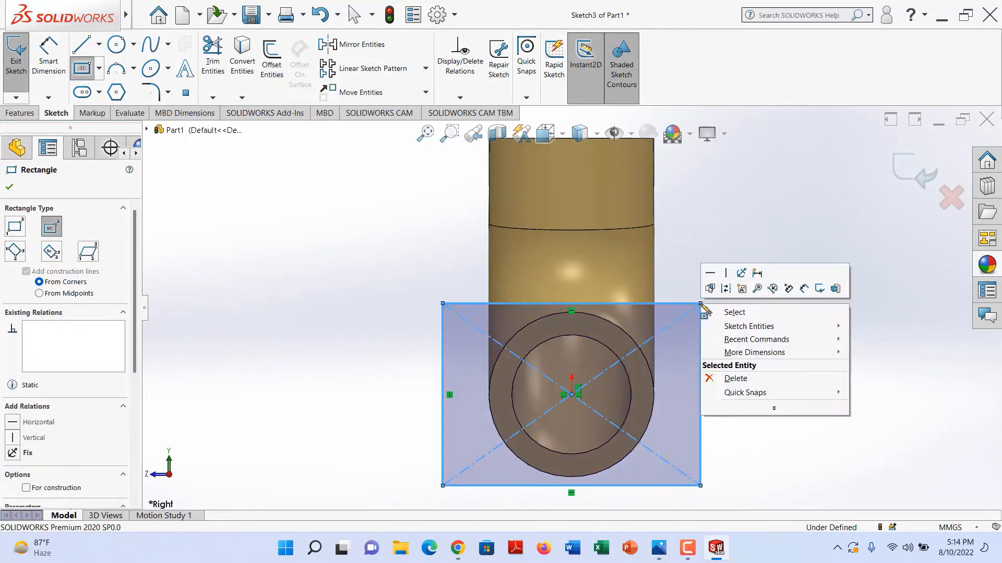
{"action": "left_click", "coordinate": [733, 312]}
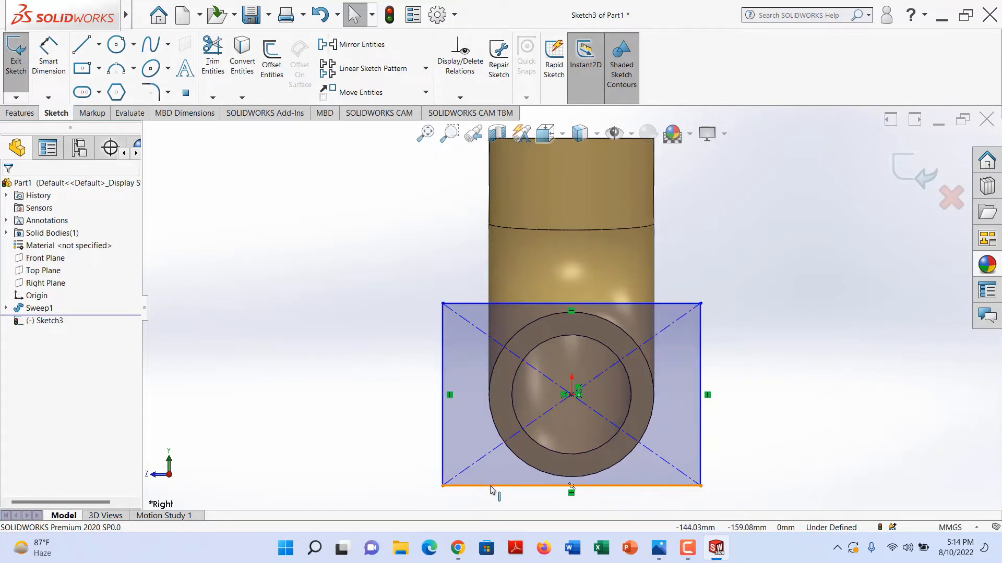
Dimension the rectangle's lower edge to 360 mm.
{"action": "left_click", "coordinate": [57, 70]}
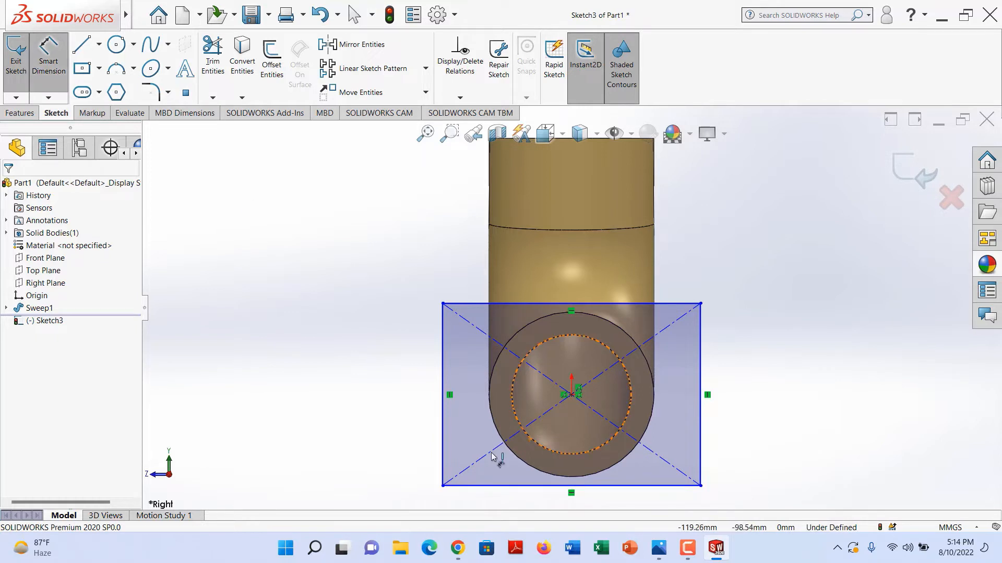
{"action": "left_click", "coordinate": [492, 487]}
{"action": "left_click", "coordinate": [490, 507]}
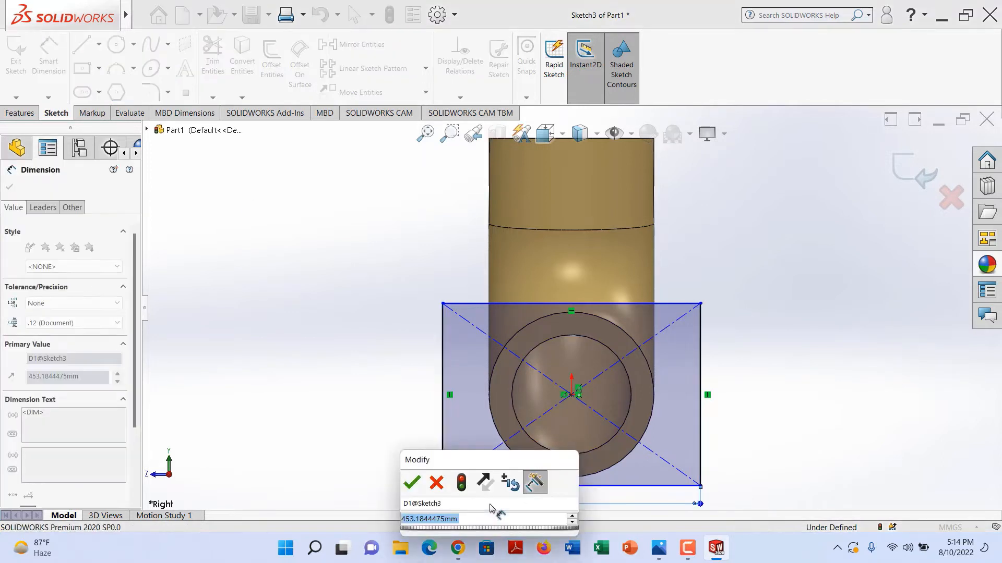
{"action": "type", "text": "360"}
{"action": "key", "text": "Return"}
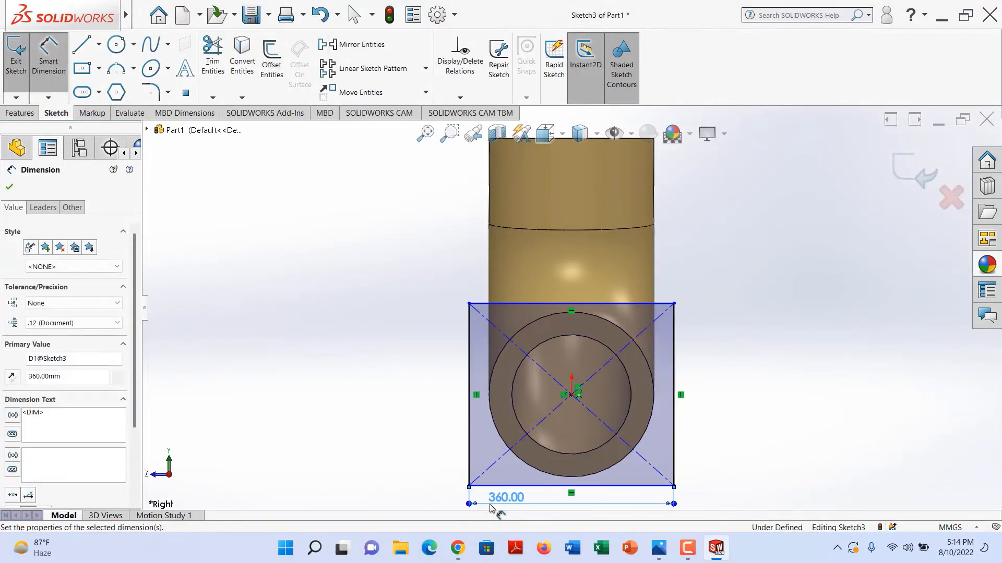
{"action": "left_click", "coordinate": [10, 187]}
{"action": "key", "text": "Escape"}
Add an Equal relation between the rectangle's lower horizontal edge and an adjacent vertical edge to make it square.
{"action": "left_click", "coordinate": [470, 447]}
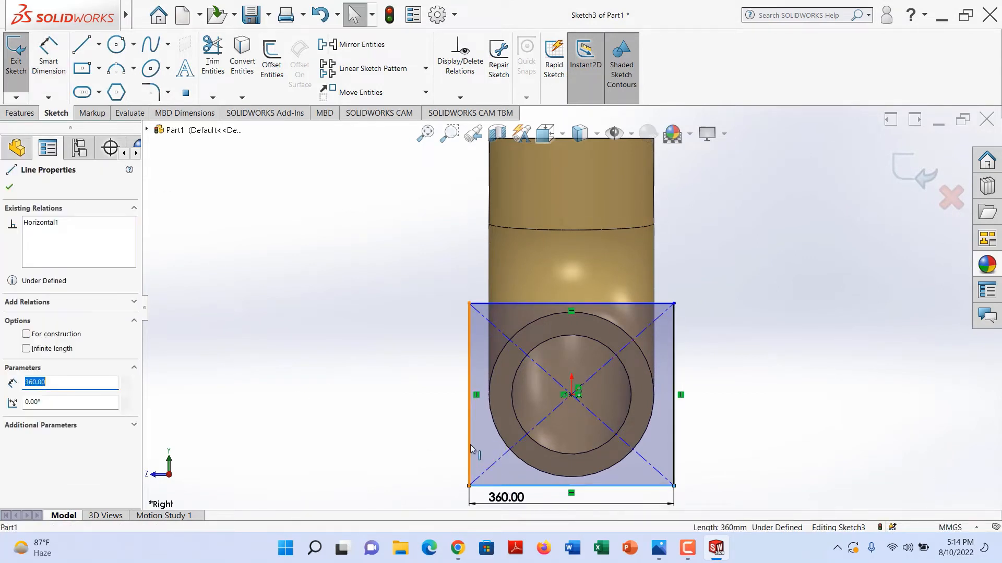
{"action": "left_click", "coordinate": [469, 442], "text": "ctrl"}
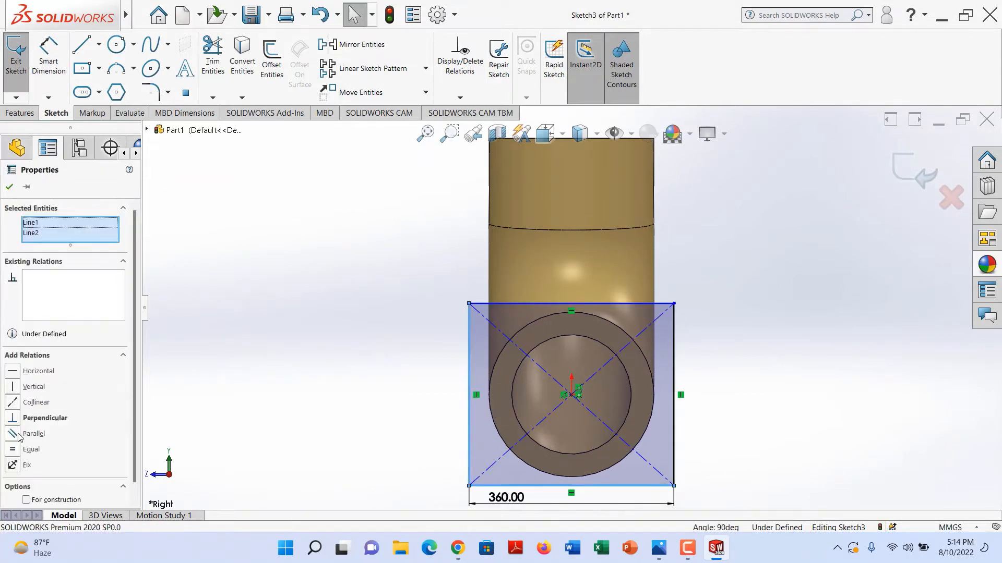
{"action": "left_click", "coordinate": [14, 450]}
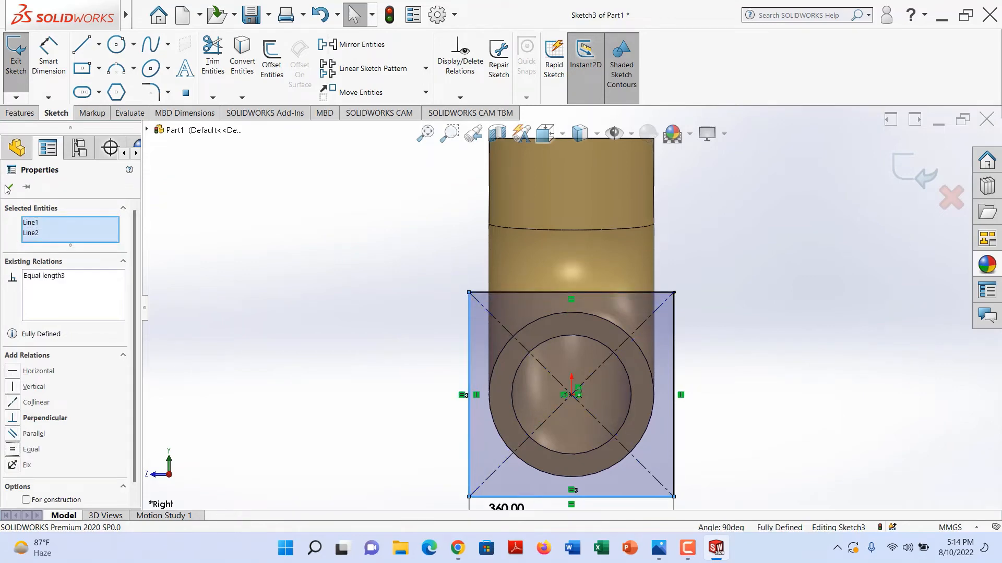
{"action": "left_click", "coordinate": [9, 189]}
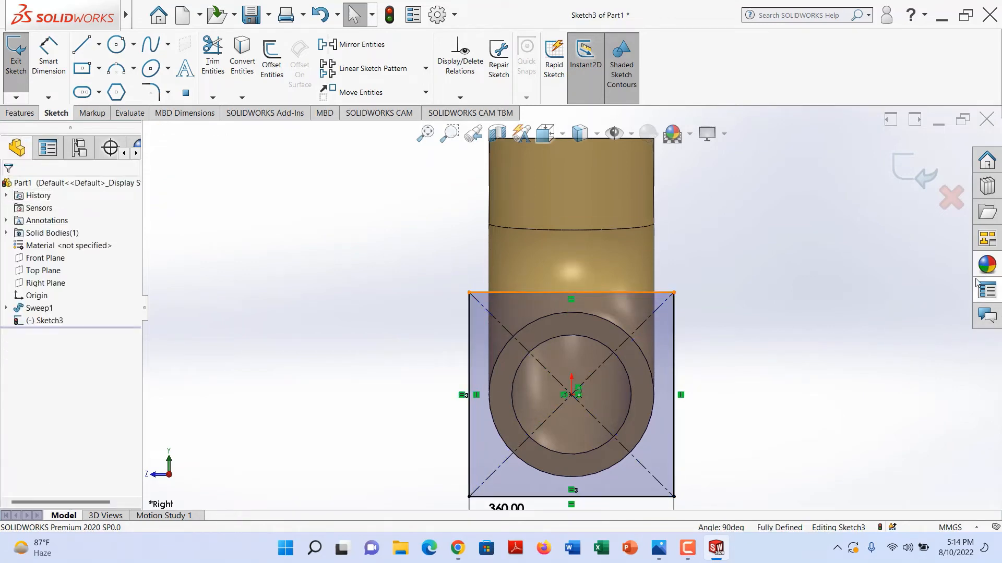
Sketch a smaller center rectangle about 269 mm tall inside the 360 mm square, centred on the origin.
{"action": "left_click", "coordinate": [80, 70]}
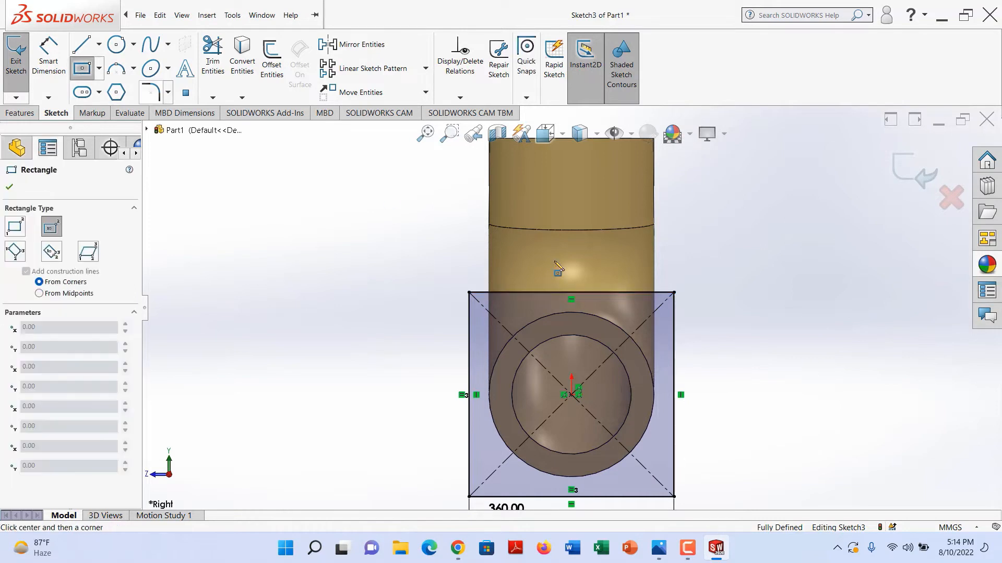
{"action": "left_click", "coordinate": [571, 394]}
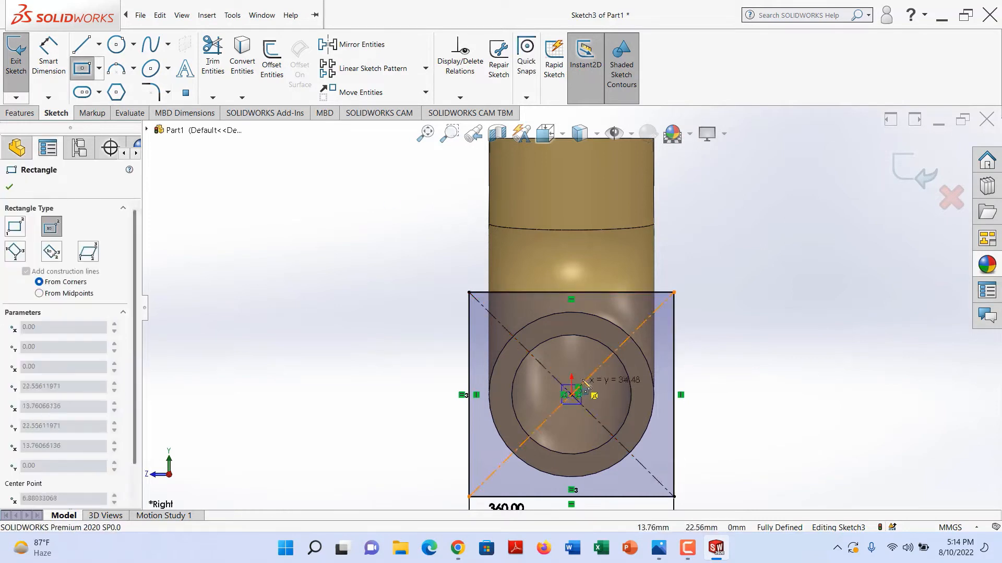
{"action": "left_click", "coordinate": [637, 318]}
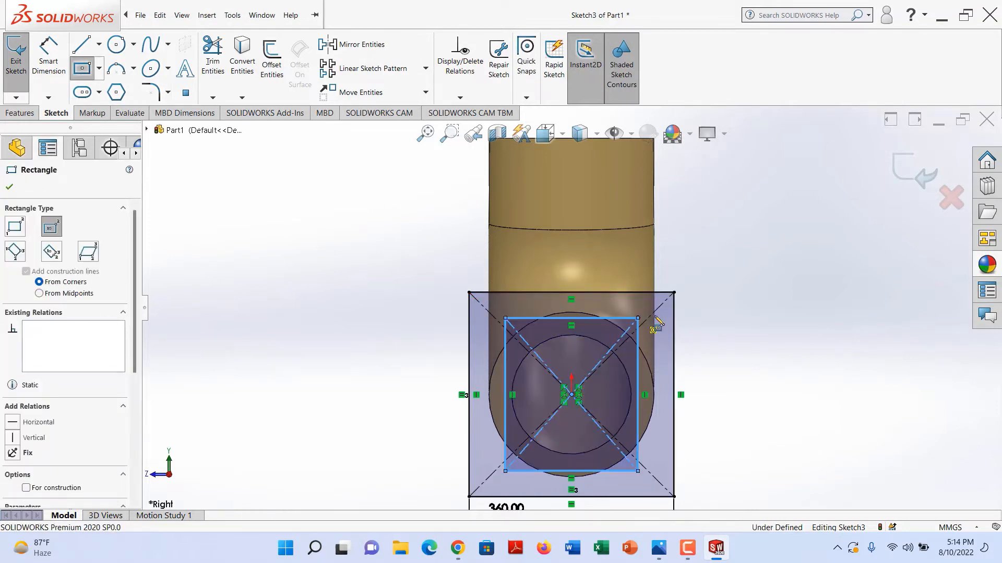
Dimension a vertical edge of the inner rectangle to 260 mm.
{"action": "left_click", "coordinate": [50, 66]}
{"action": "left_click", "coordinate": [638, 392]}
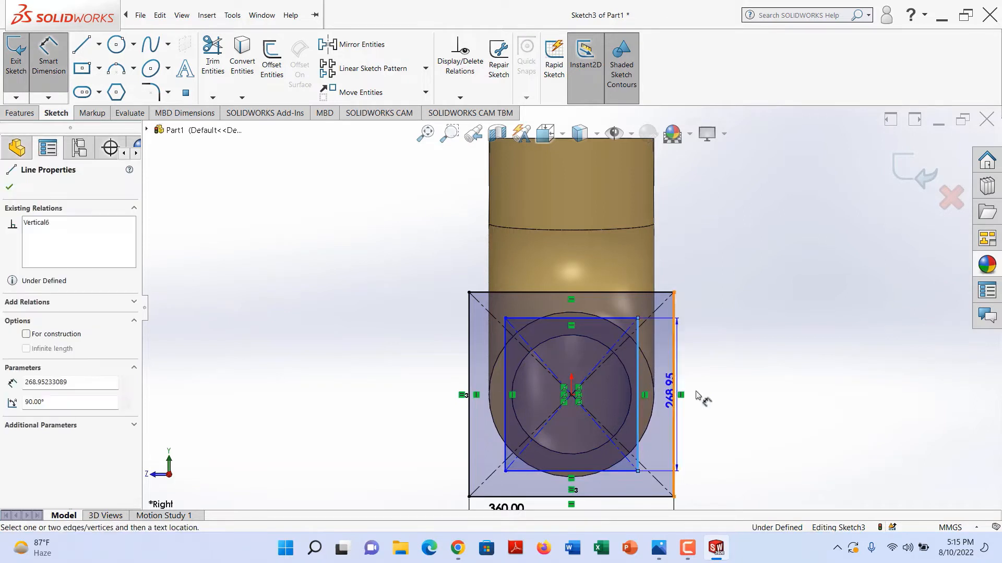
{"action": "left_click", "coordinate": [757, 397]}
{"action": "type", "text": "2"}
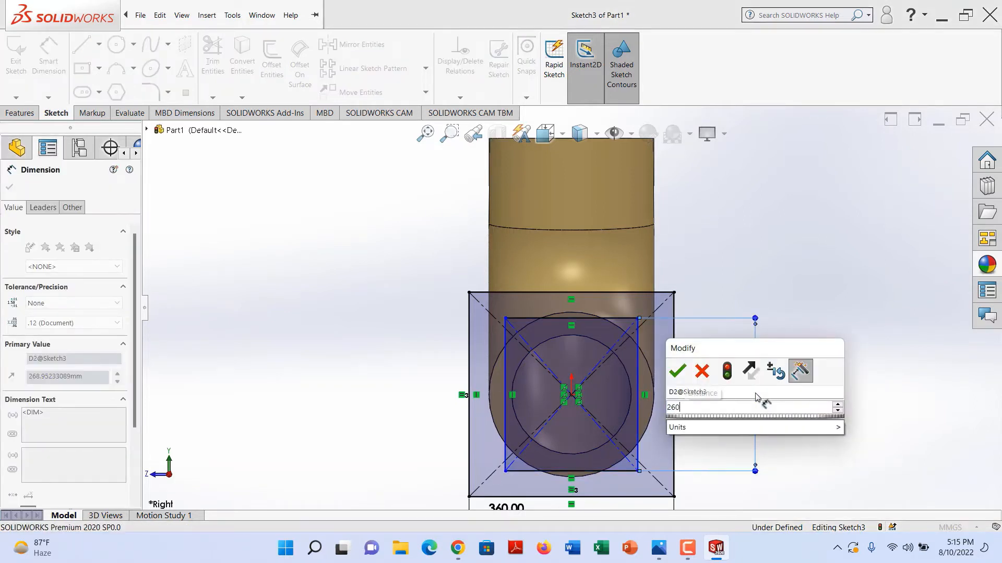
{"action": "type", "text": "60"}
{"action": "key", "text": "Return"}
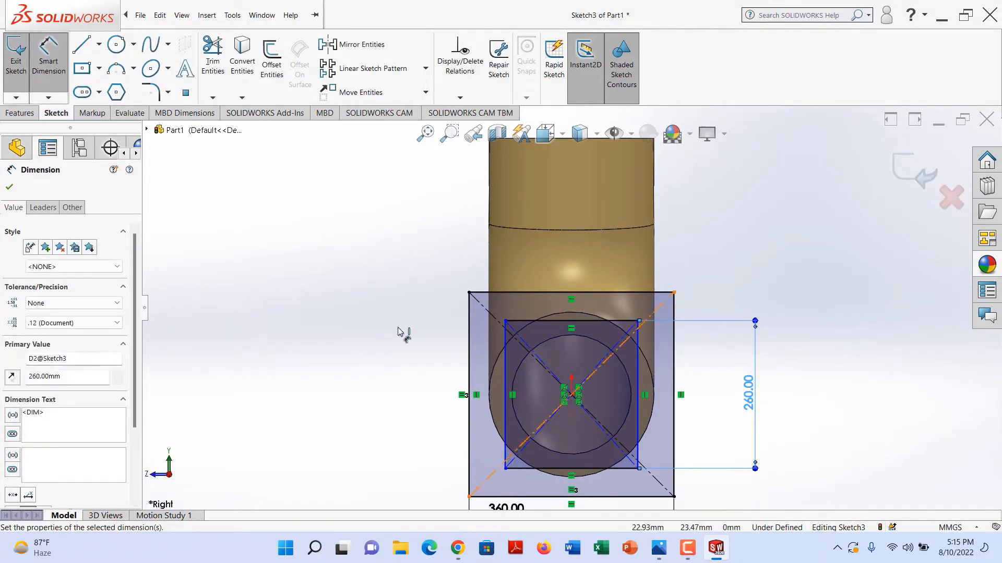
{"action": "key", "text": "Escape"}
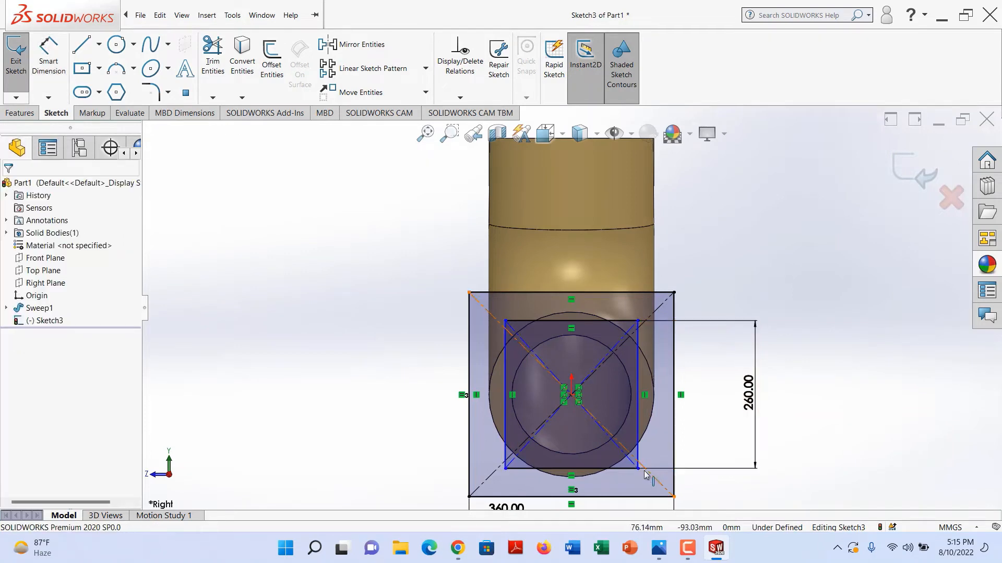
Add an Equal relation between the inner rectangle's vertical edge and its lower horizontal edge to make it square.
{"action": "left_click", "coordinate": [637, 427]}
{"action": "left_click", "coordinate": [588, 469], "text": "ctrl"}
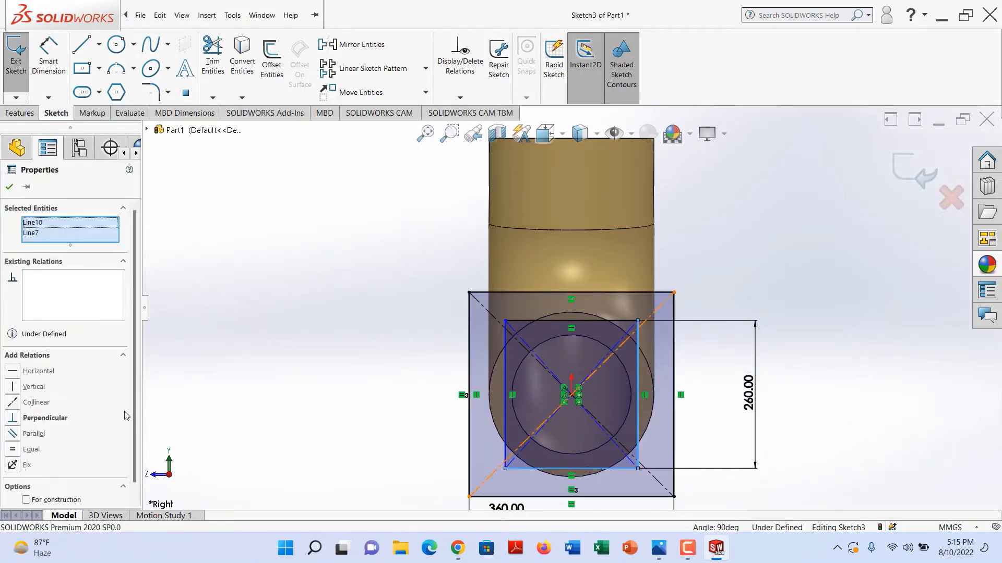
{"action": "left_click", "coordinate": [14, 451]}
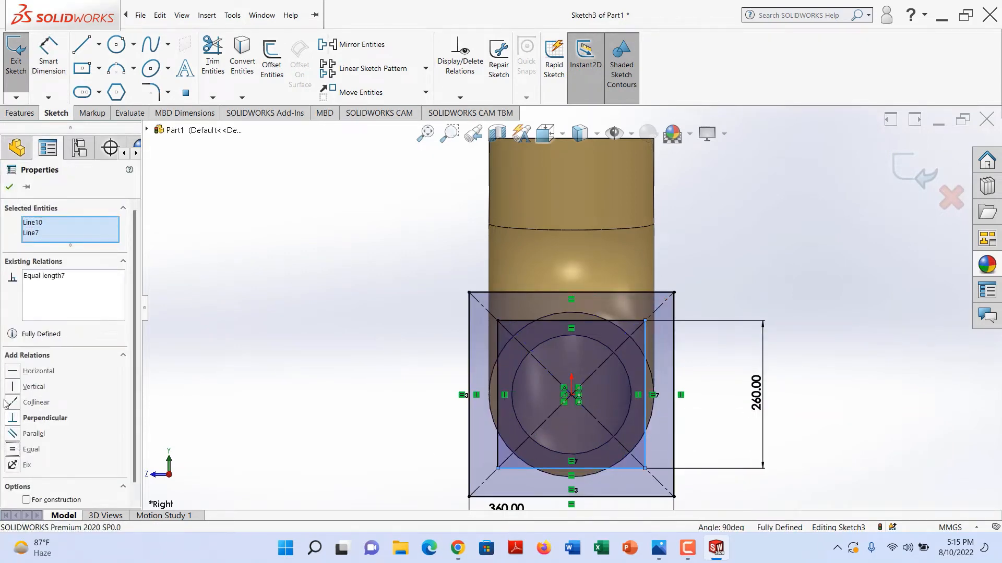
{"action": "left_click", "coordinate": [9, 188]}
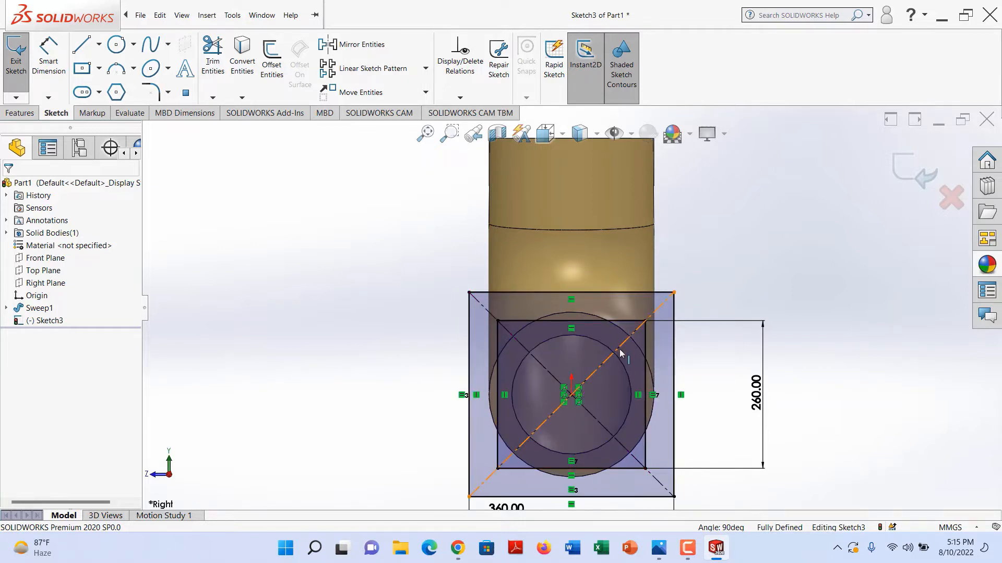
Convert all four sides of the 260 mm inner square to construction geometry.
{"action": "left_click", "coordinate": [537, 320]}
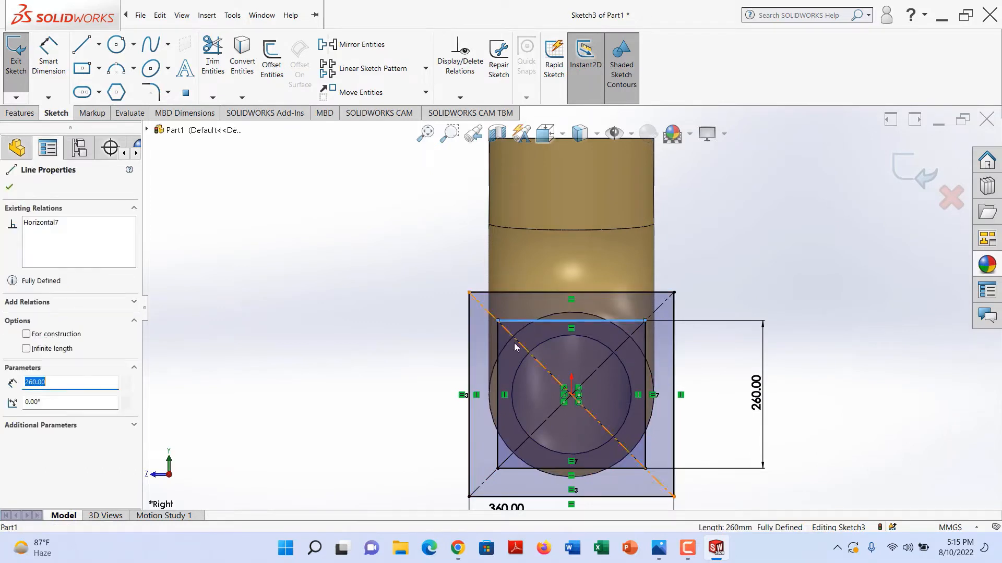
{"action": "left_click", "coordinate": [497, 368], "text": "ctrl"}
{"action": "left_click", "coordinate": [524, 468], "text": "ctrl"}
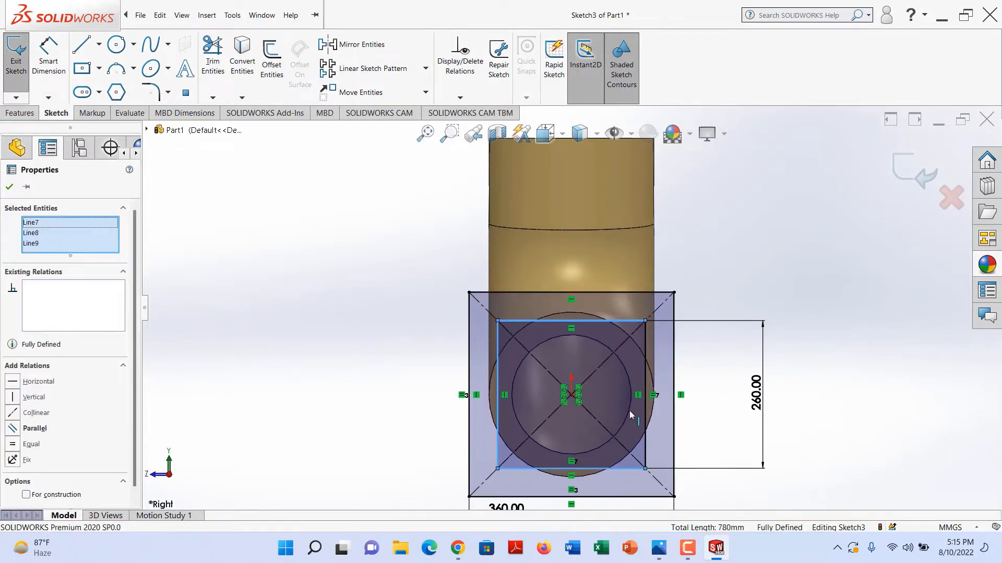
{"action": "left_click", "coordinate": [646, 403], "text": "ctrl"}
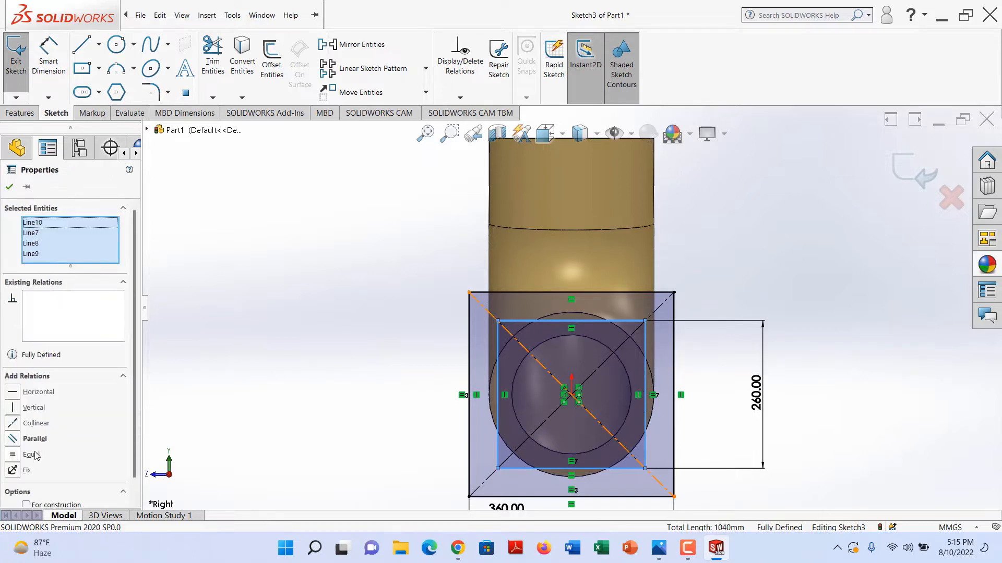
{"action": "left_click", "coordinate": [27, 505]}
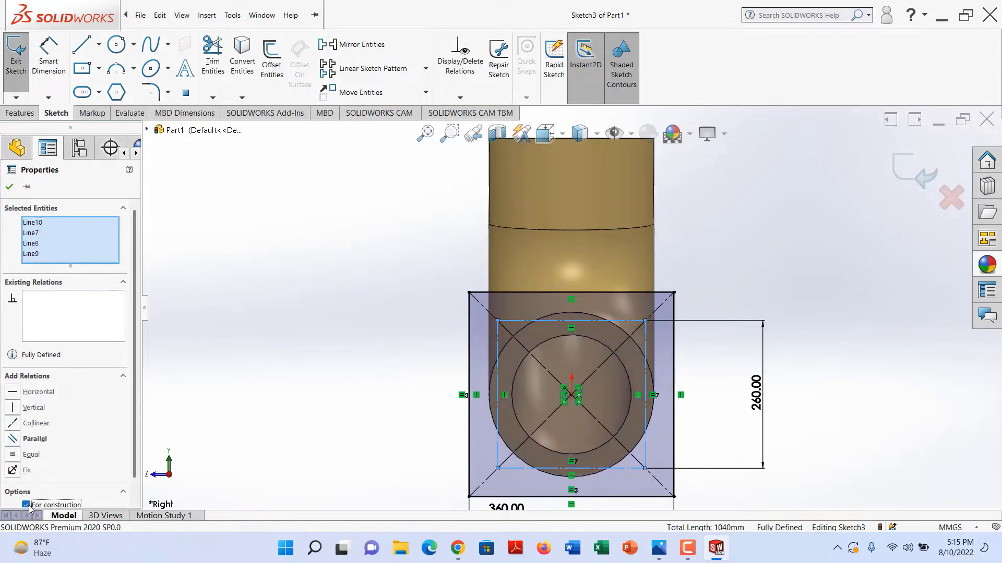
{"action": "left_click", "coordinate": [8, 190]}
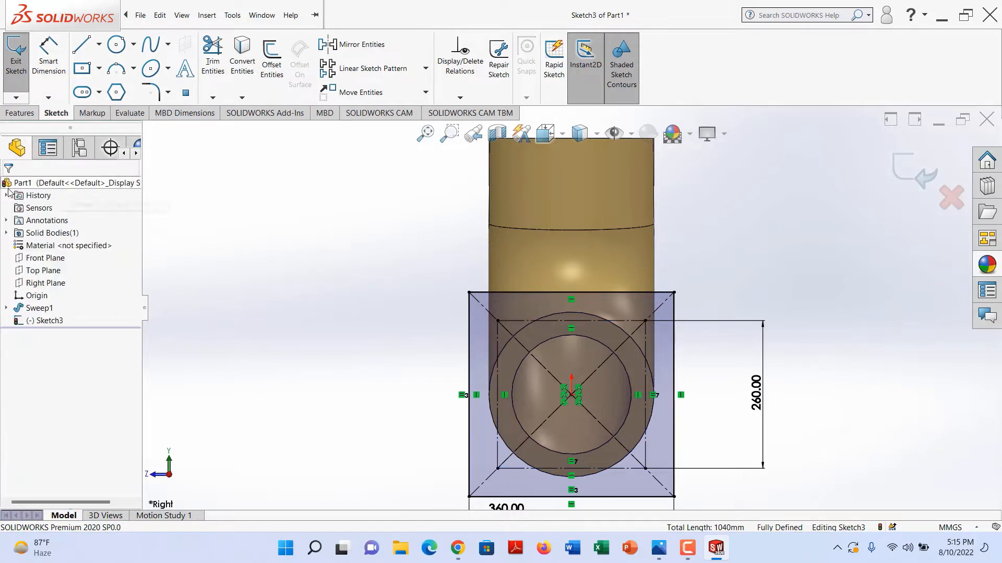
Try to extrude the whole 360 mm square as a Blind boss 50 mm deep, reversed back over the pipe end.
{"action": "left_click", "coordinate": [20, 112]}
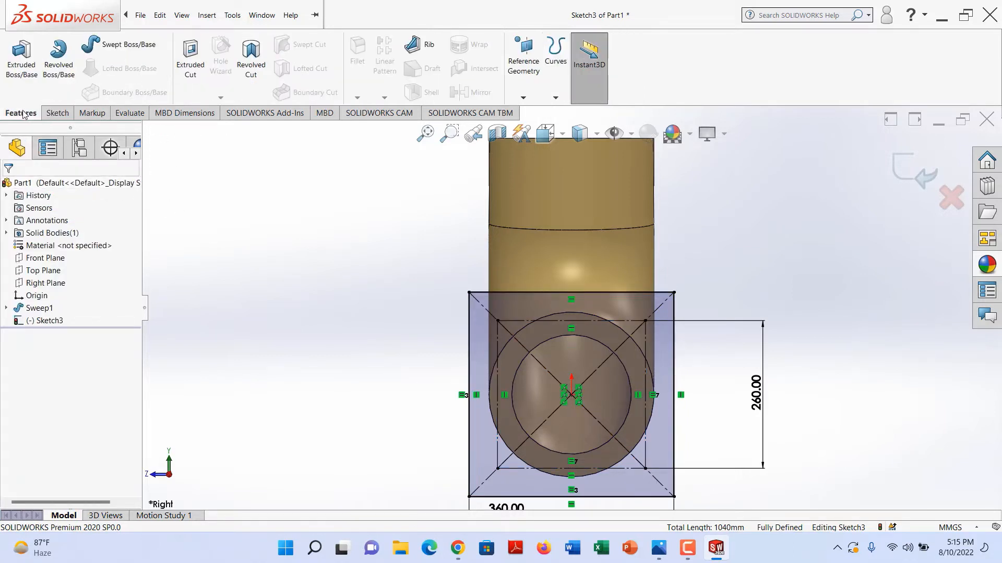
{"action": "left_click", "coordinate": [21, 57]}
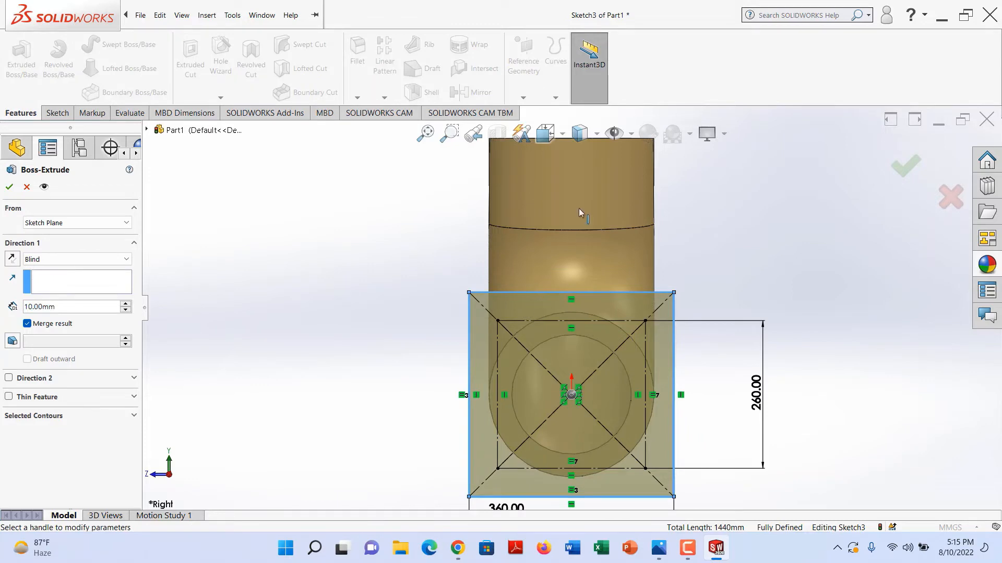
{"action": "left_click", "coordinate": [545, 133]}
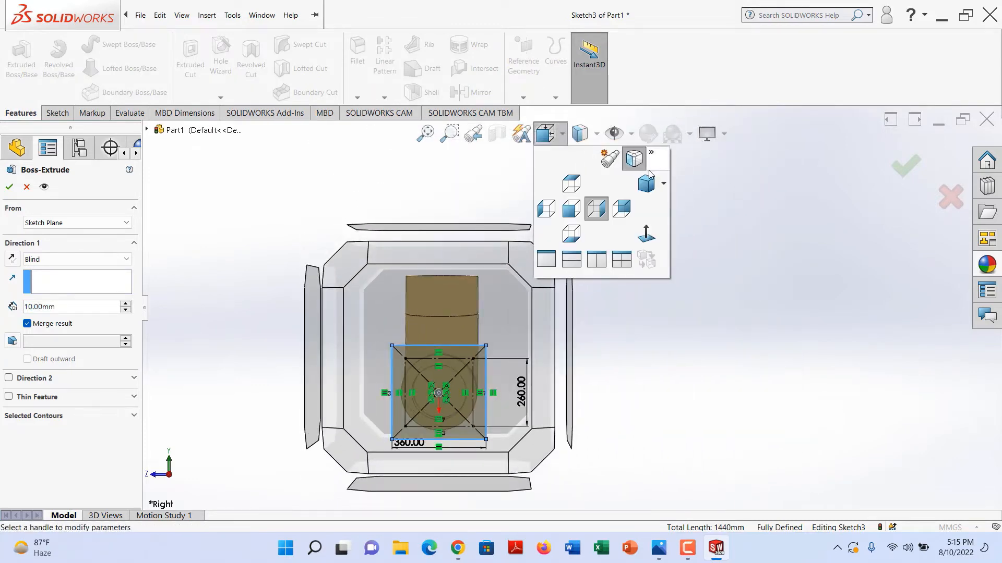
{"action": "left_click", "coordinate": [646, 182]}
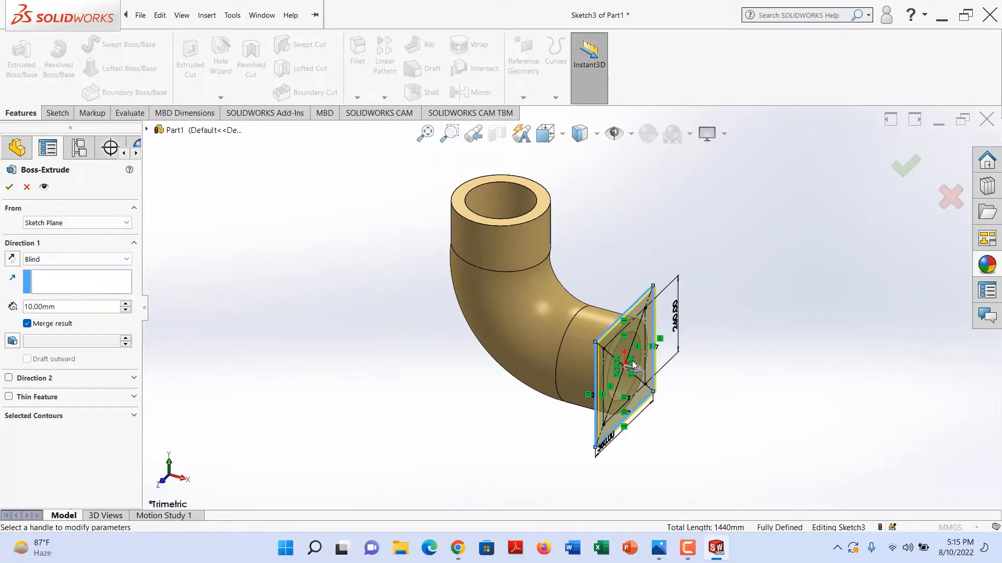
{"action": "scroll", "coordinate": [674, 386], "scroll_direction": "down", "scroll_amount": 4}
{"action": "scroll", "coordinate": [559, 362], "scroll_direction": "down", "scroll_amount": 3}
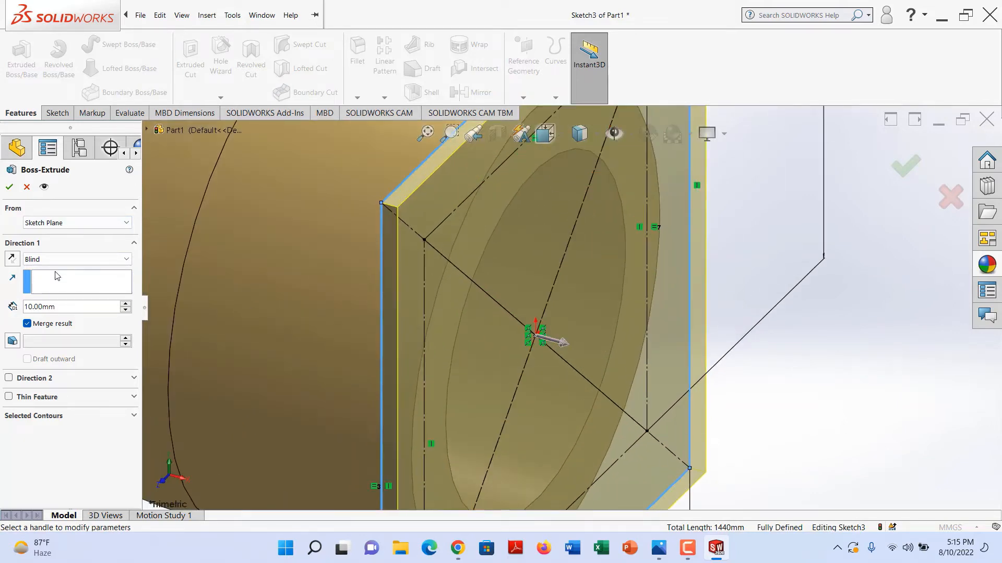
{"action": "left_click", "coordinate": [12, 258]}
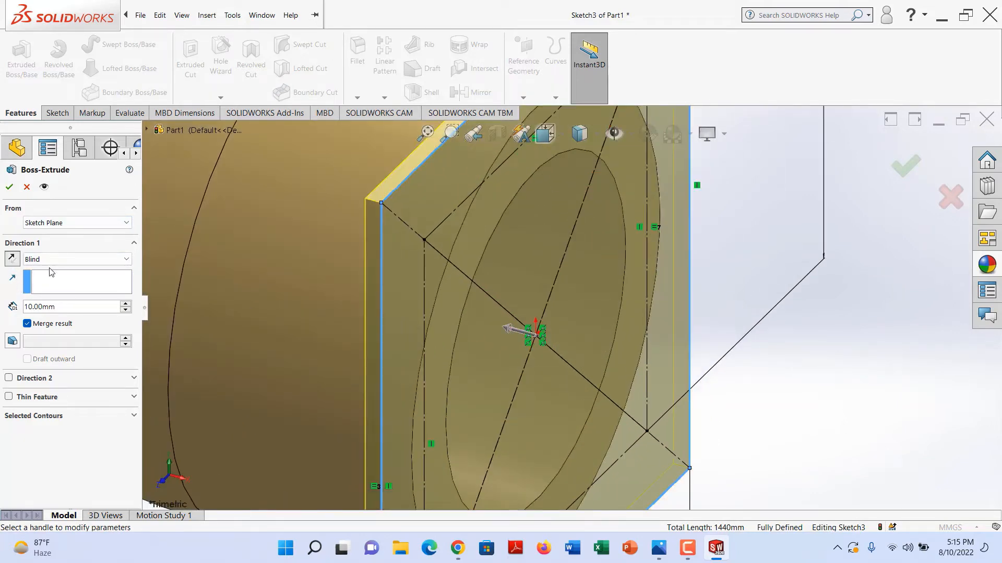
{"action": "left_click", "coordinate": [125, 307]}
{"action": "left_click", "coordinate": [125, 307]}
{"action": "left_click", "coordinate": [126, 307]}
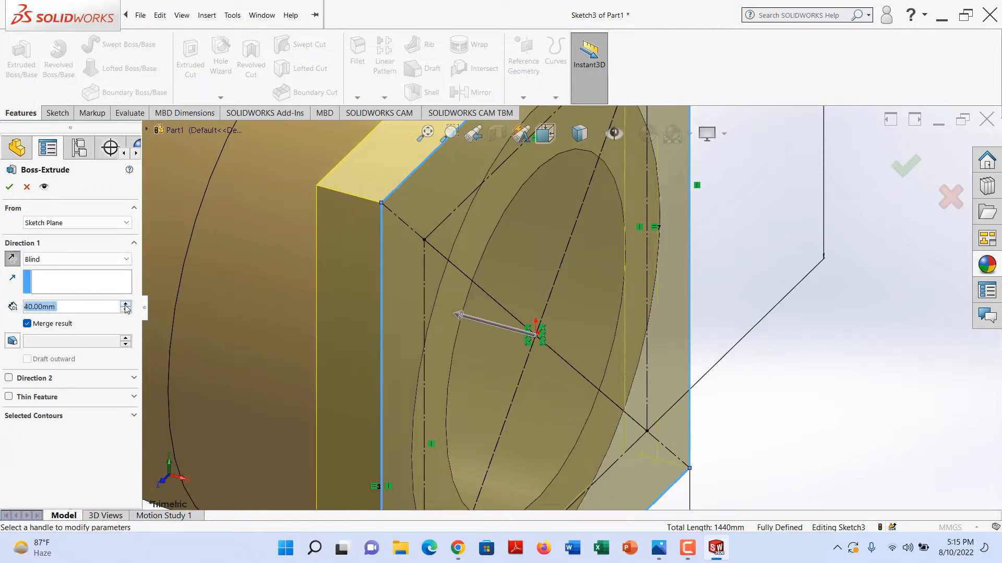
{"action": "left_click", "coordinate": [125, 307]}
{"action": "scroll", "coordinate": [323, 381], "scroll_direction": "up", "scroll_amount": 4}
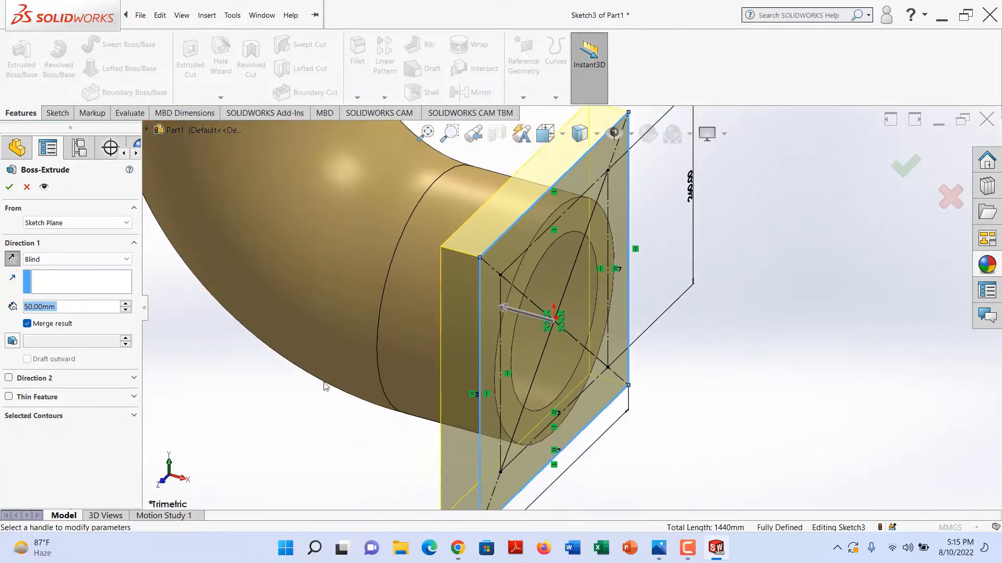
{"action": "left_click", "coordinate": [9, 188]}
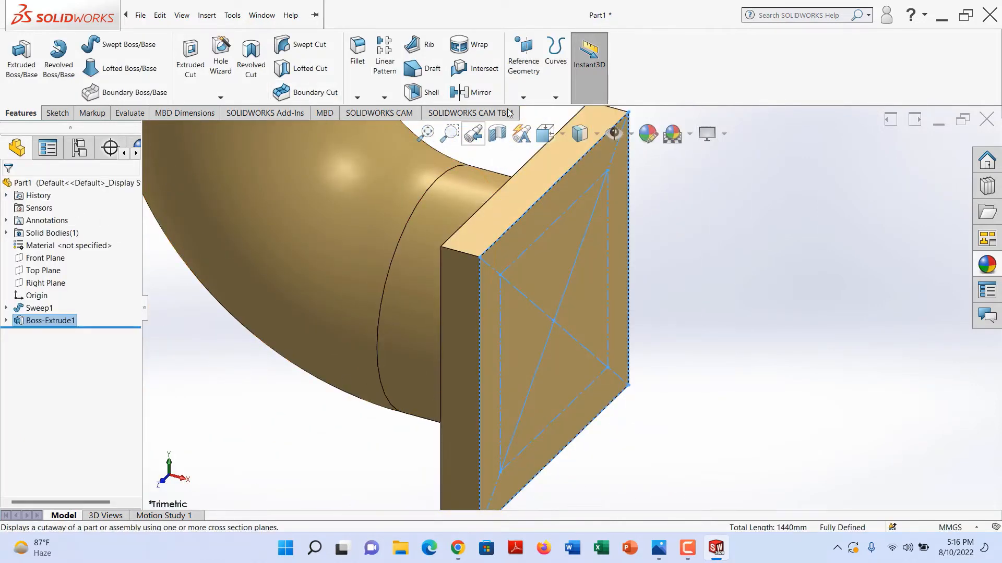
{"action": "left_click", "coordinate": [757, 298]}
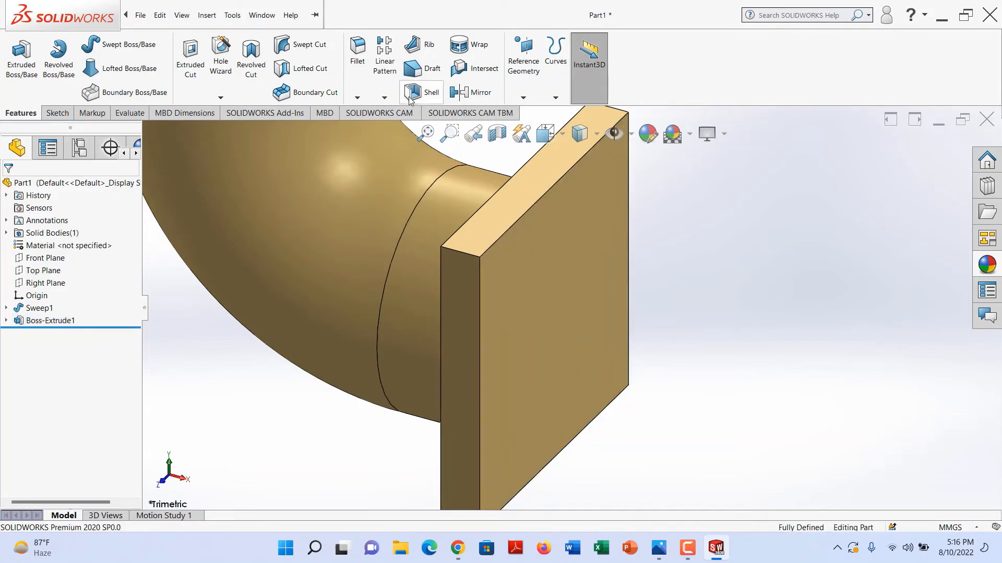
Undo the square plate extrusion to return to editing its sketch.
{"action": "left_click", "coordinate": [261, 16]}
{"action": "left_click", "coordinate": [159, 324]}
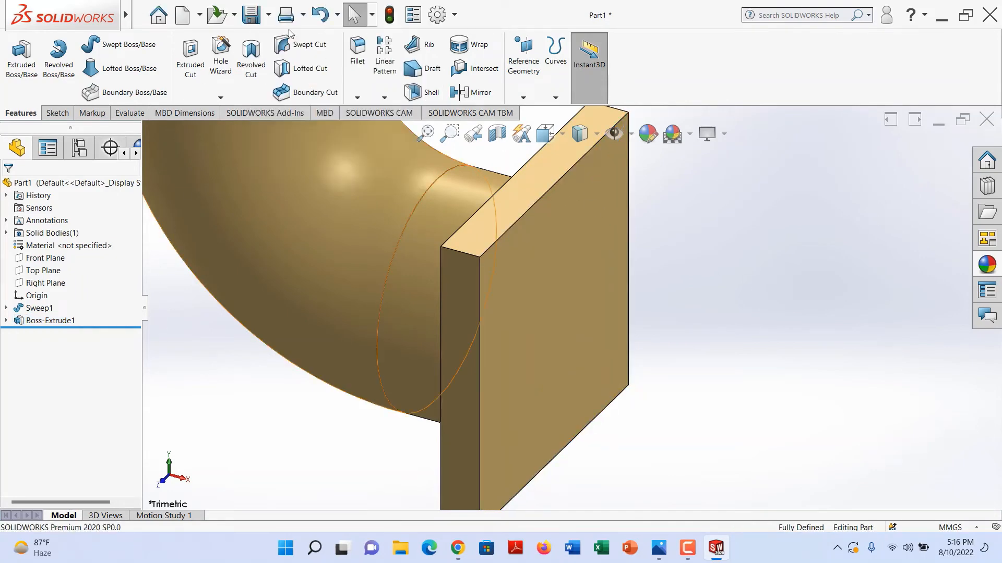
{"action": "left_click", "coordinate": [323, 15]}
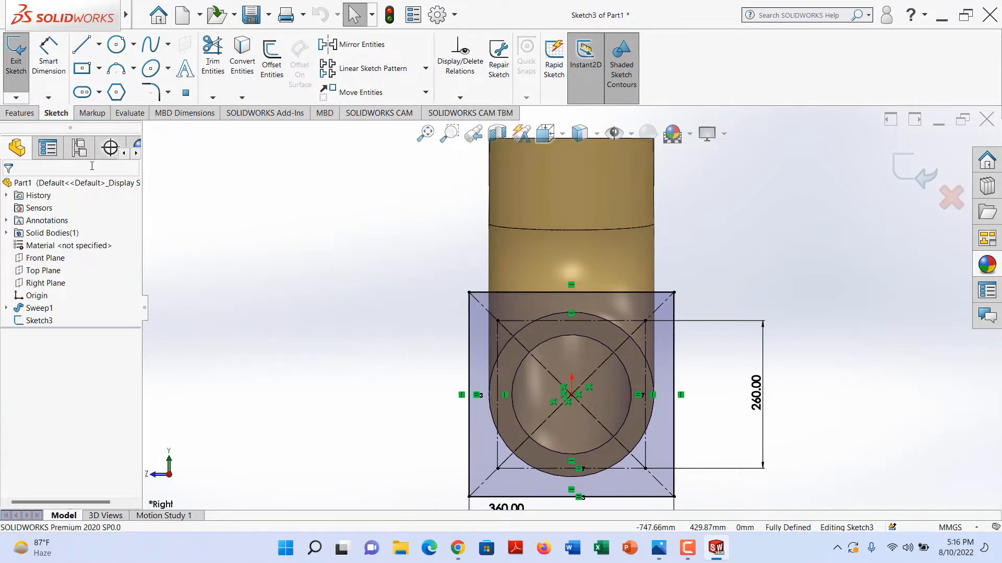
Extrude only the region between the 360 mm square and the pipe's outer circle as a Blind boss 50 mm deep, reversed back over the pipe.
{"action": "left_click", "coordinate": [19, 113]}
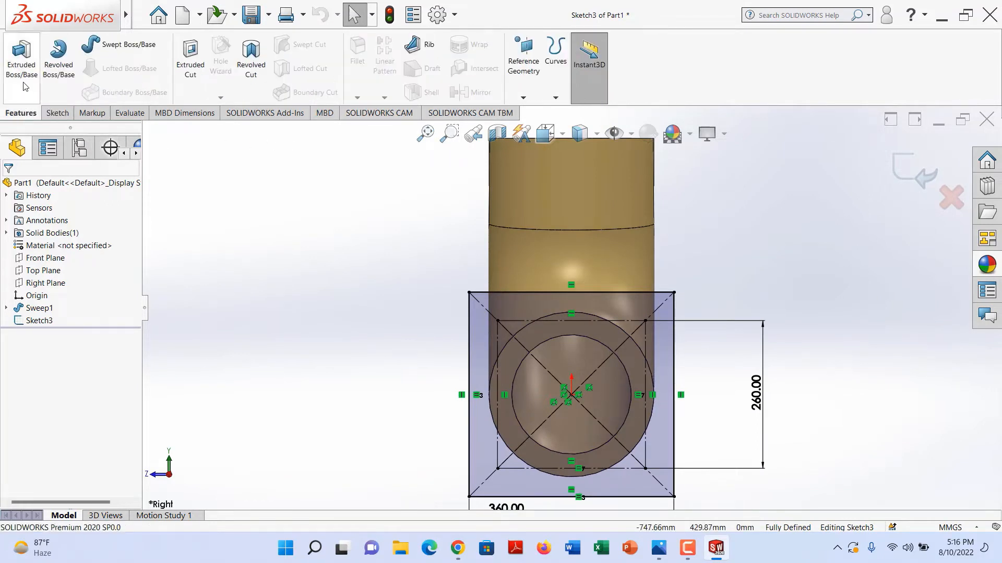
{"action": "left_click", "coordinate": [21, 54]}
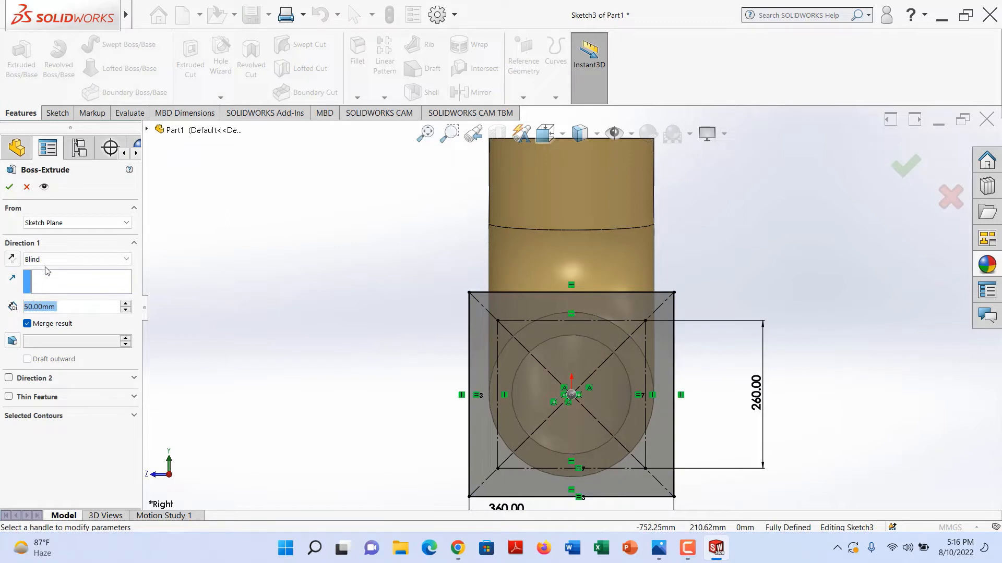
{"action": "left_click", "coordinate": [68, 258]}
{"action": "left_click", "coordinate": [69, 258]}
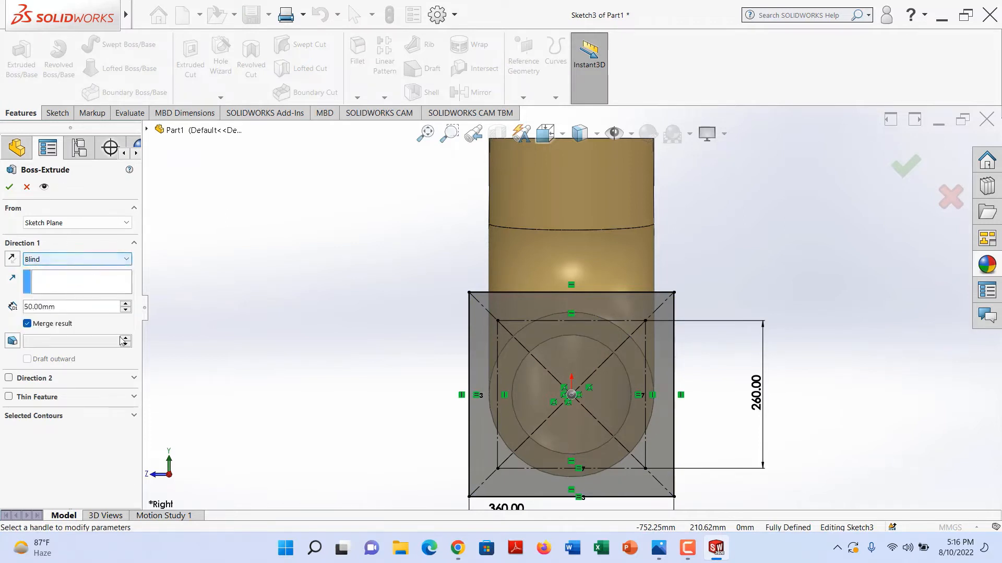
{"action": "left_click", "coordinate": [92, 416]}
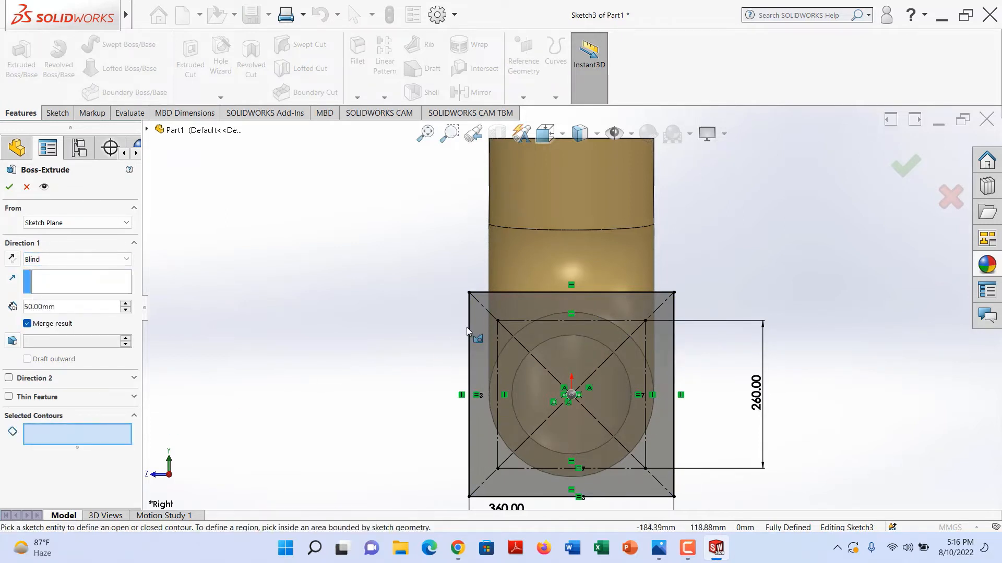
{"action": "left_click", "coordinate": [510, 306]}
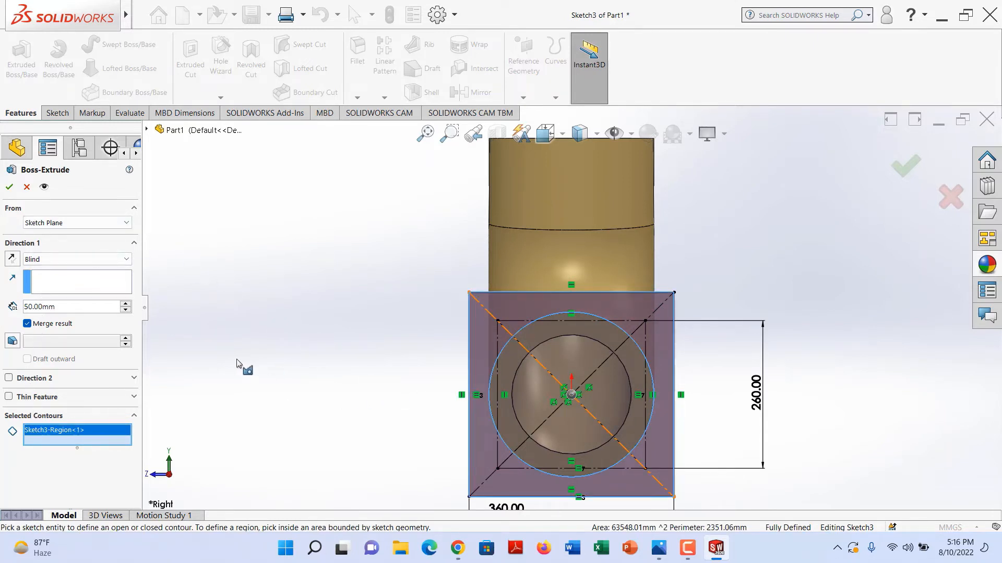
{"action": "left_click", "coordinate": [563, 133]}
{"action": "left_click", "coordinate": [644, 183]}
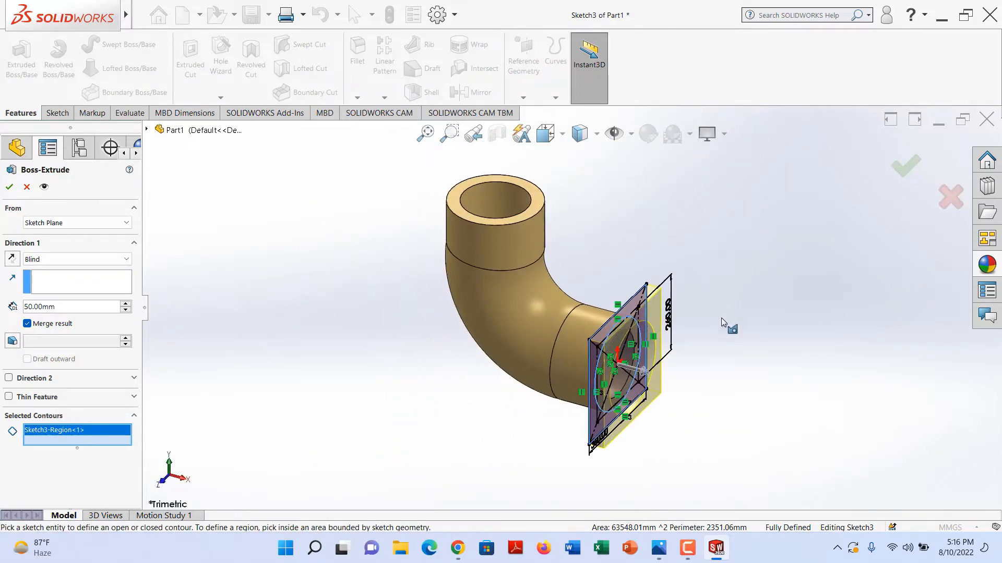
{"action": "scroll", "coordinate": [646, 375], "scroll_direction": "down", "scroll_amount": 5}
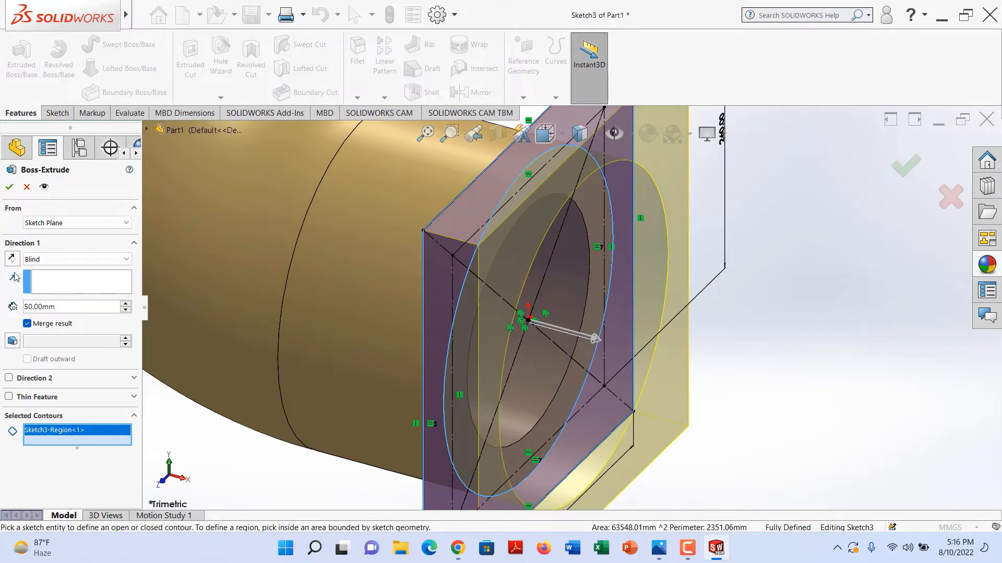
{"action": "left_click", "coordinate": [11, 261]}
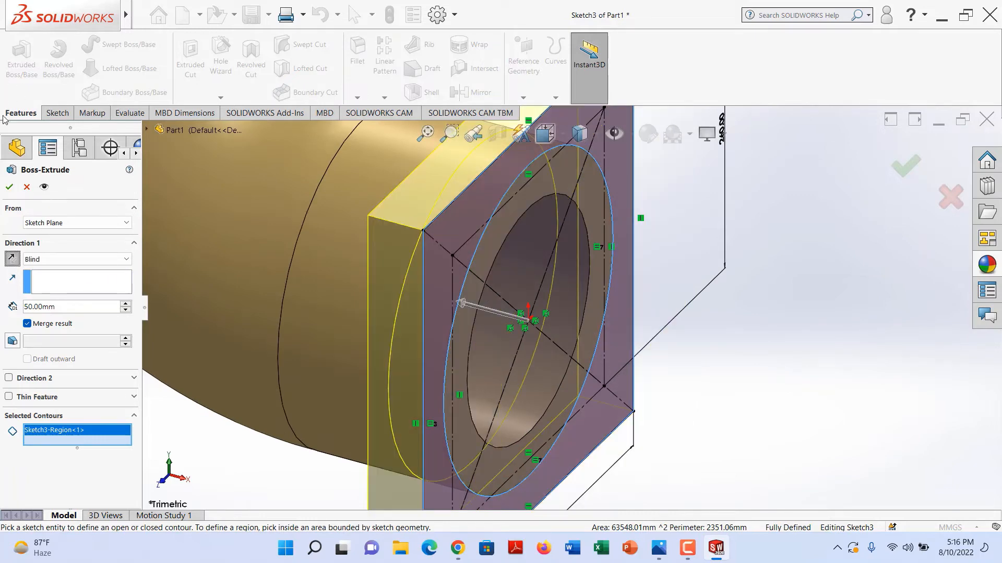
{"action": "left_click", "coordinate": [9, 187]}
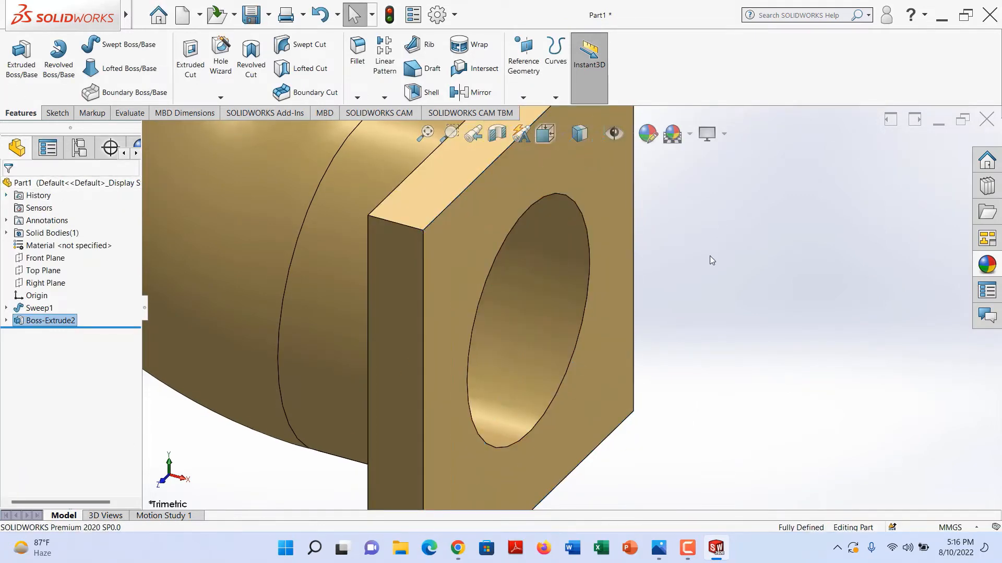
{"action": "left_click", "coordinate": [489, 213]}
{"action": "left_click", "coordinate": [737, 258]}
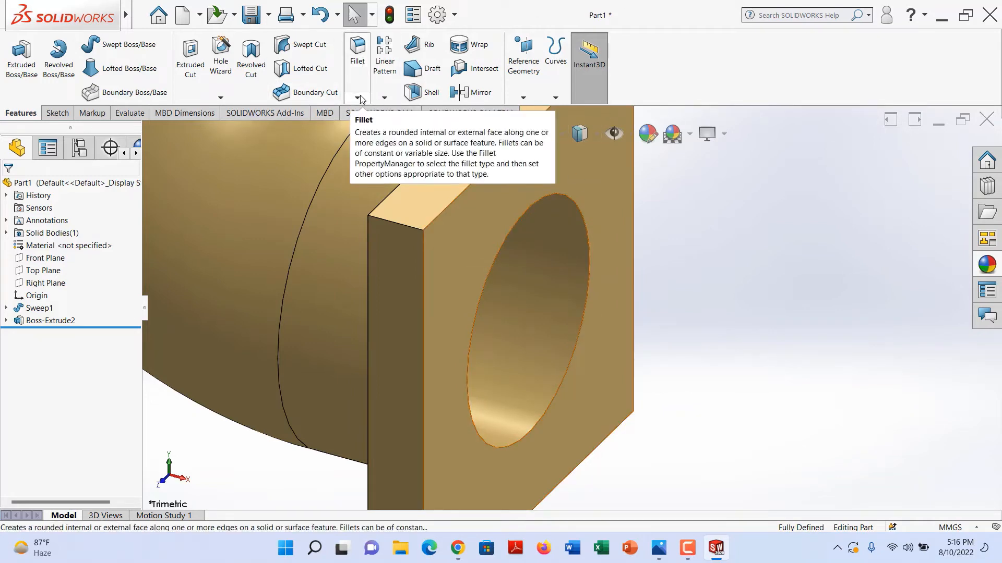
Fillet the four corner edges of the square flange with a 20 mm radius.
{"action": "left_click", "coordinate": [360, 52]}
{"action": "left_click", "coordinate": [392, 222]}
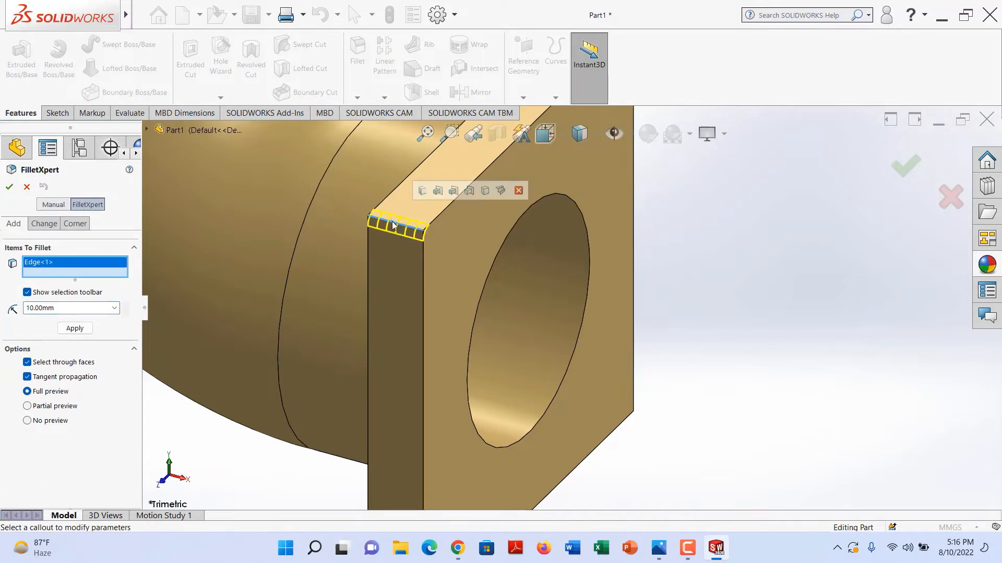
{"action": "left_click", "coordinate": [419, 193]}
{"action": "scroll", "coordinate": [443, 214], "scroll_direction": "up", "scroll_amount": 3}
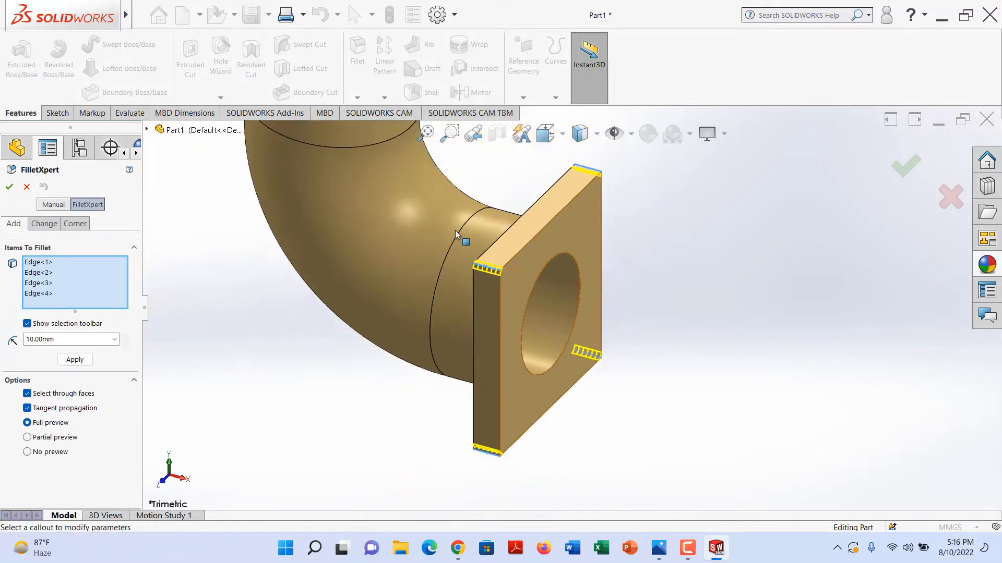
{"action": "left_click", "coordinate": [115, 340]}
{"action": "left_click", "coordinate": [114, 340]}
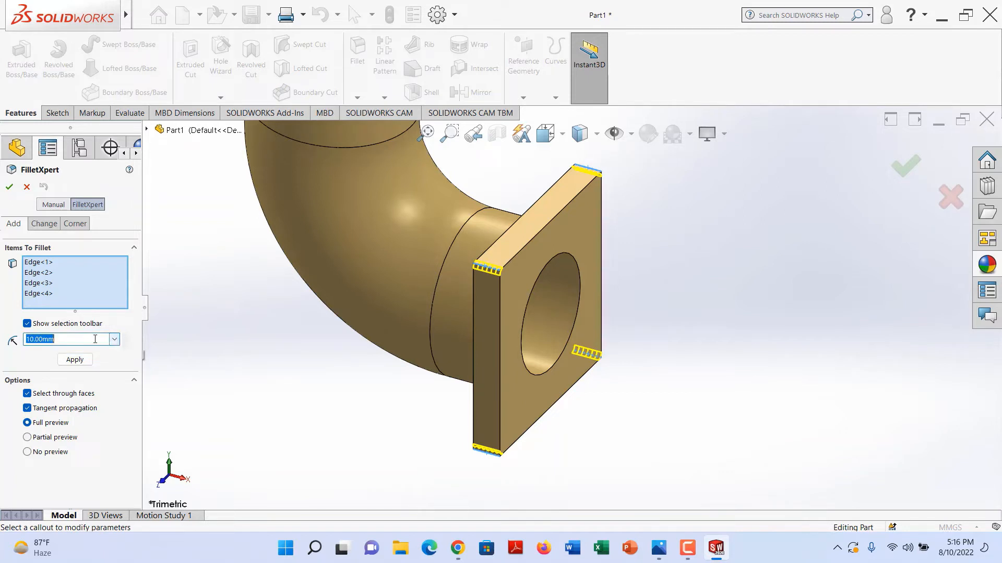
{"action": "key", "text": "Return"}
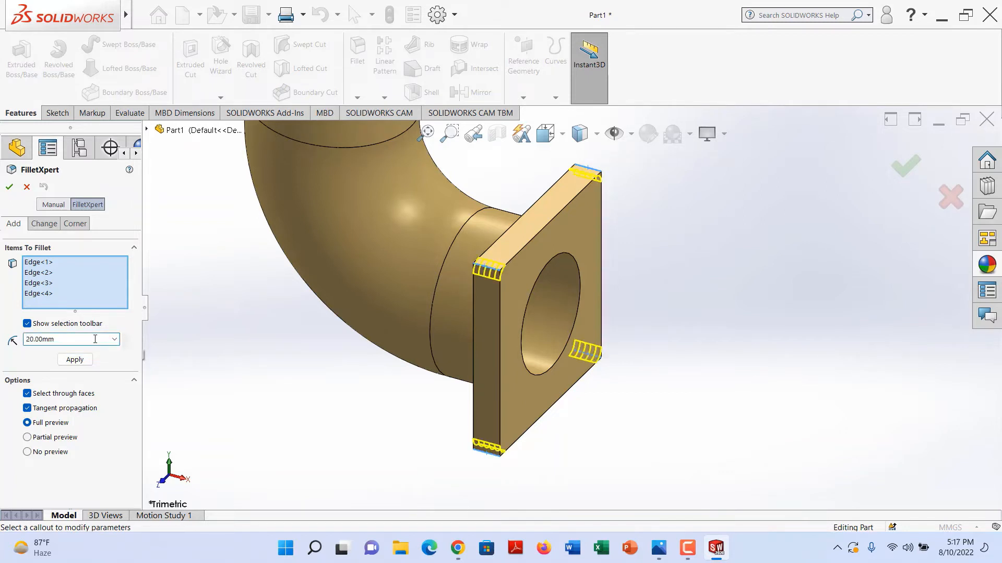
{"action": "left_click", "coordinate": [9, 188]}
{"action": "scroll", "coordinate": [675, 375], "scroll_direction": "up", "scroll_amount": 5}
{"action": "scroll", "coordinate": [550, 353], "scroll_direction": "down", "scroll_amount": 7}
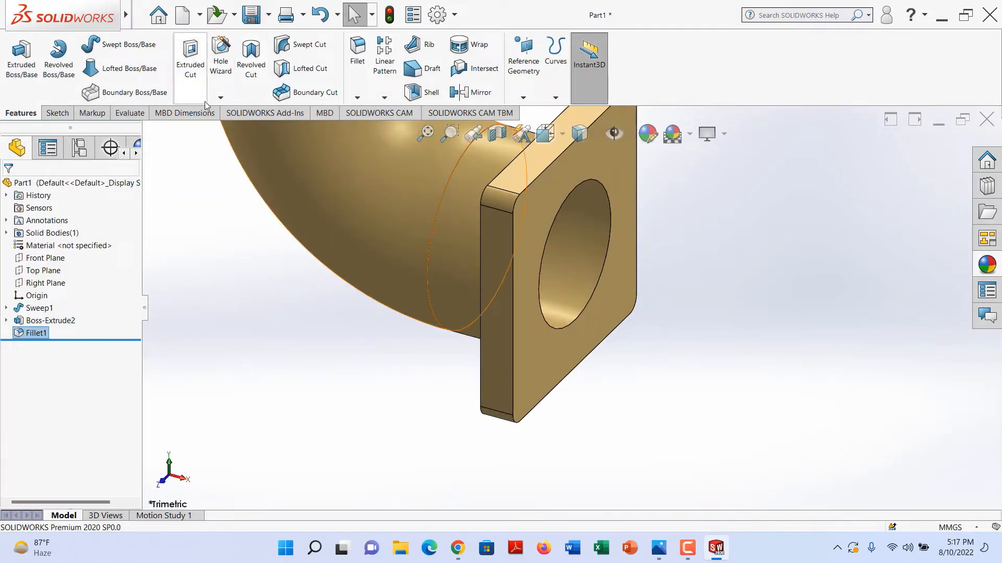
{"action": "left_click", "coordinate": [357, 97]}
{"action": "left_click", "coordinate": [379, 124]}
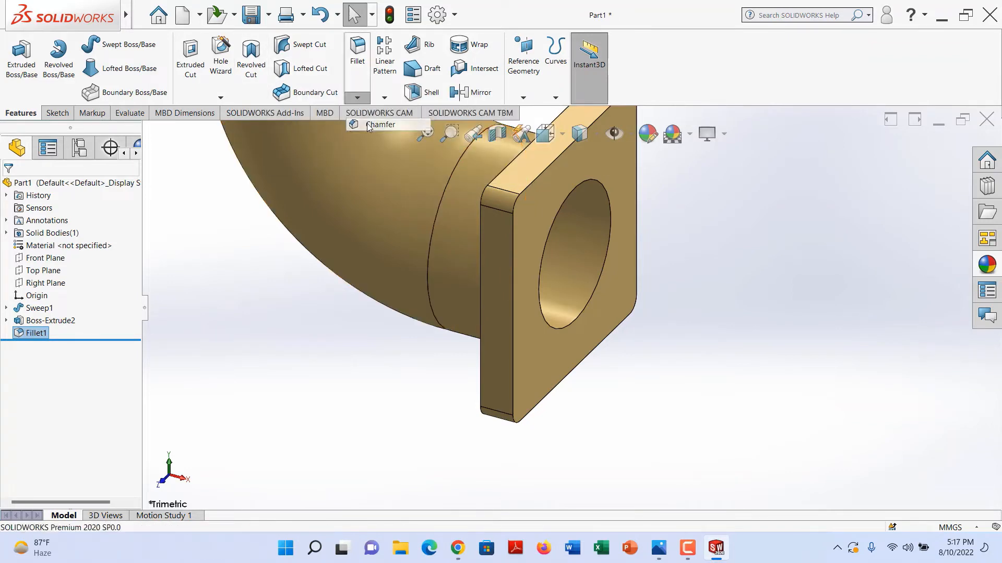
{"action": "left_click", "coordinate": [590, 300]}
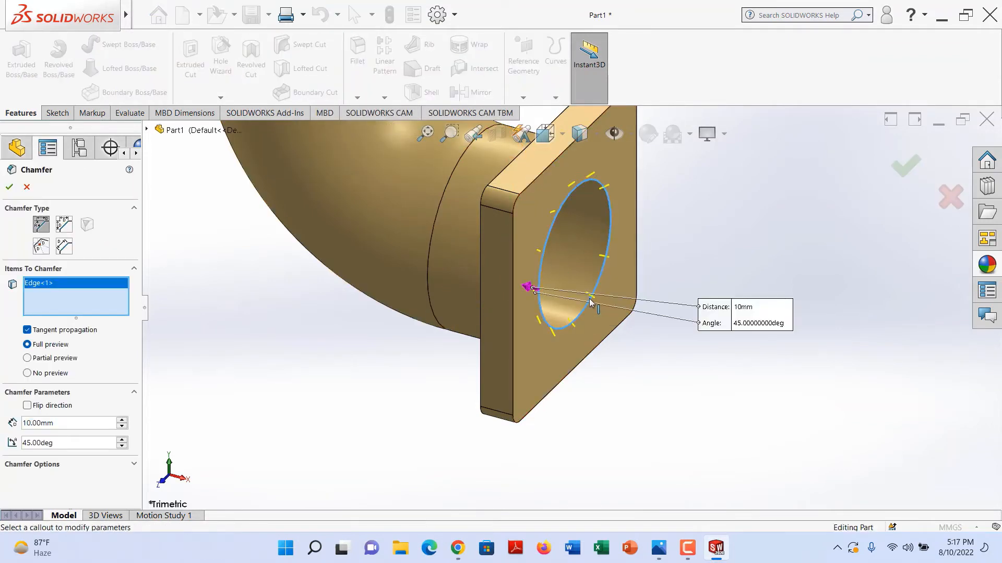
{"action": "key", "text": "Escape"}
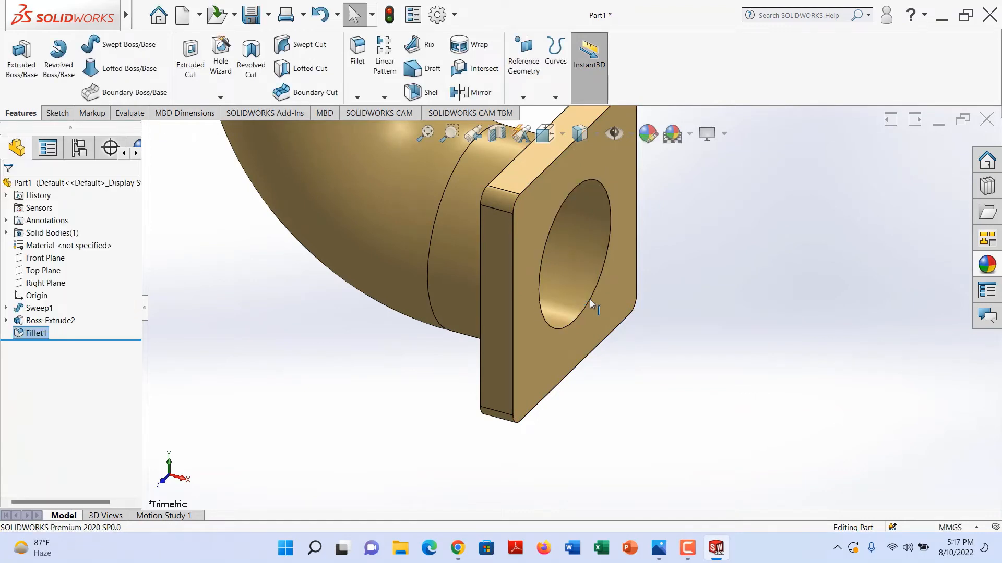
Chamfer the circular bore edge on the flange's outer face with a 10 mm distance and a 45° angle.
{"action": "left_click", "coordinate": [357, 97]}
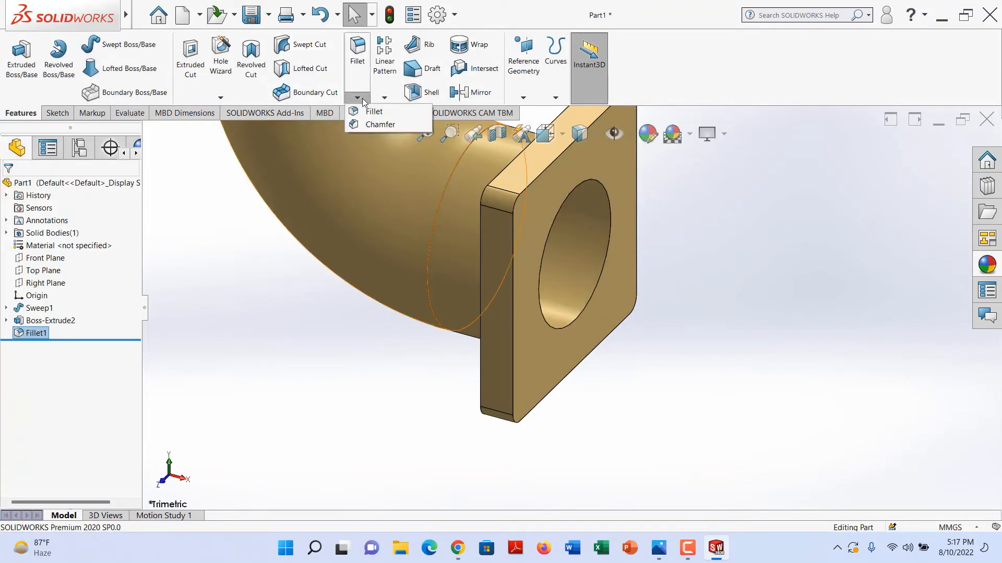
{"action": "left_click", "coordinate": [379, 123]}
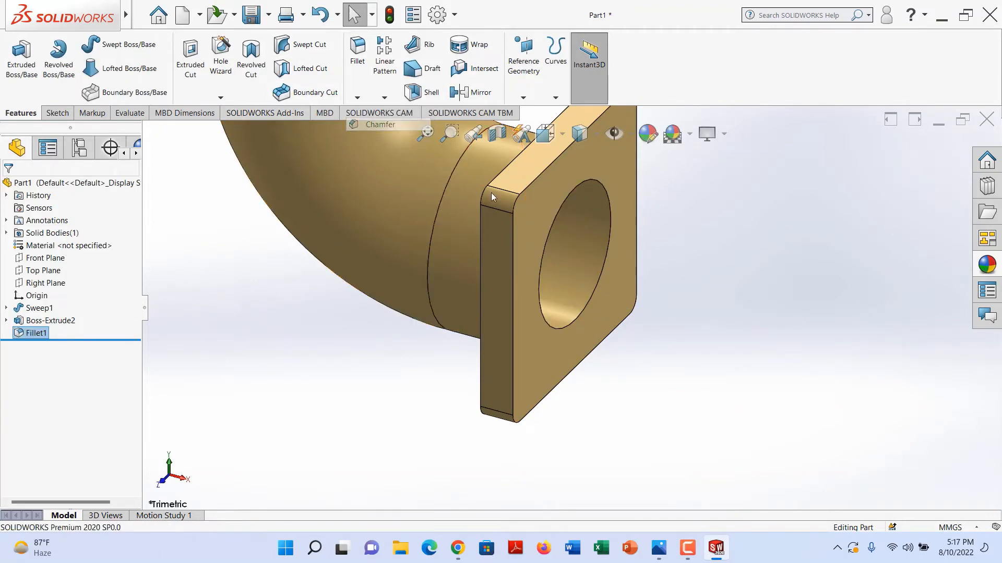
{"action": "left_click", "coordinate": [593, 295]}
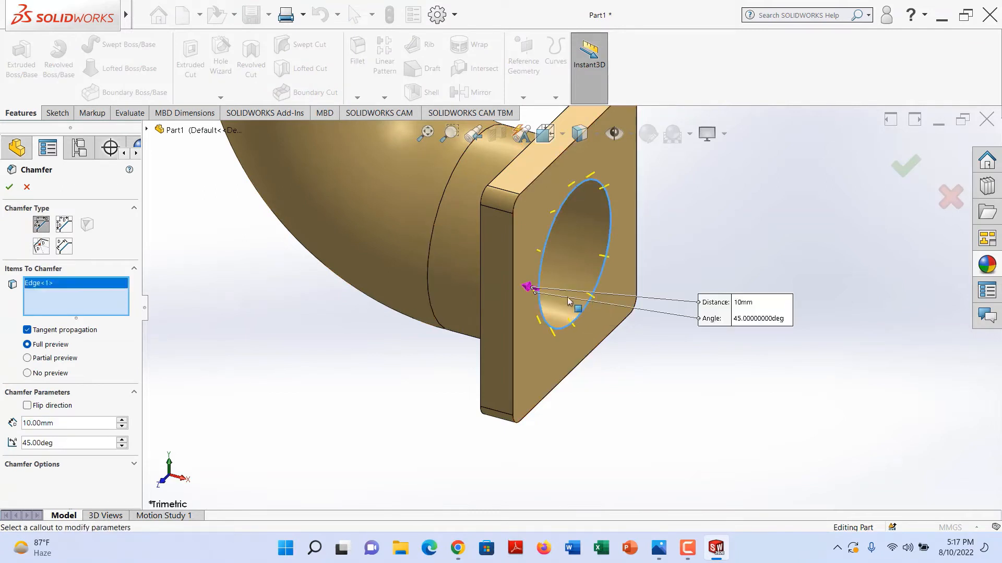
{"action": "left_click", "coordinate": [9, 188]}
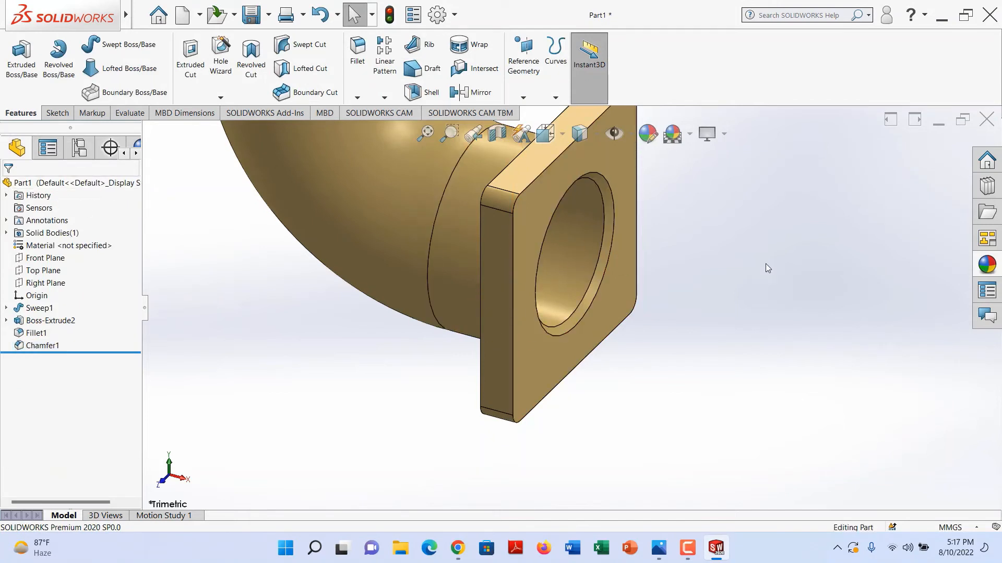
{"action": "left_click", "coordinate": [631, 239]}
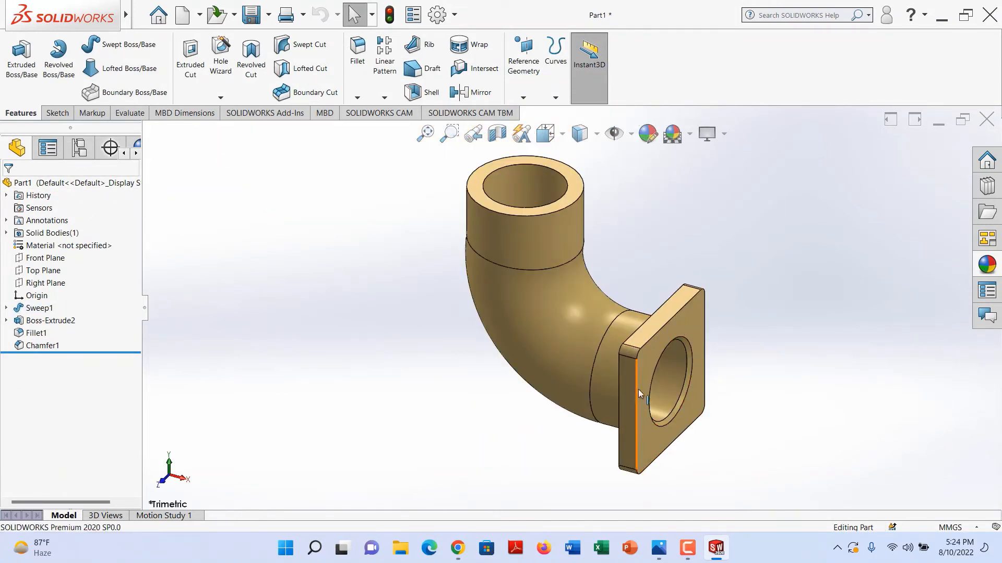
Face the flange in the Right view and start a center rectangle sketch on its outer face.
{"action": "left_click", "coordinate": [695, 317]}
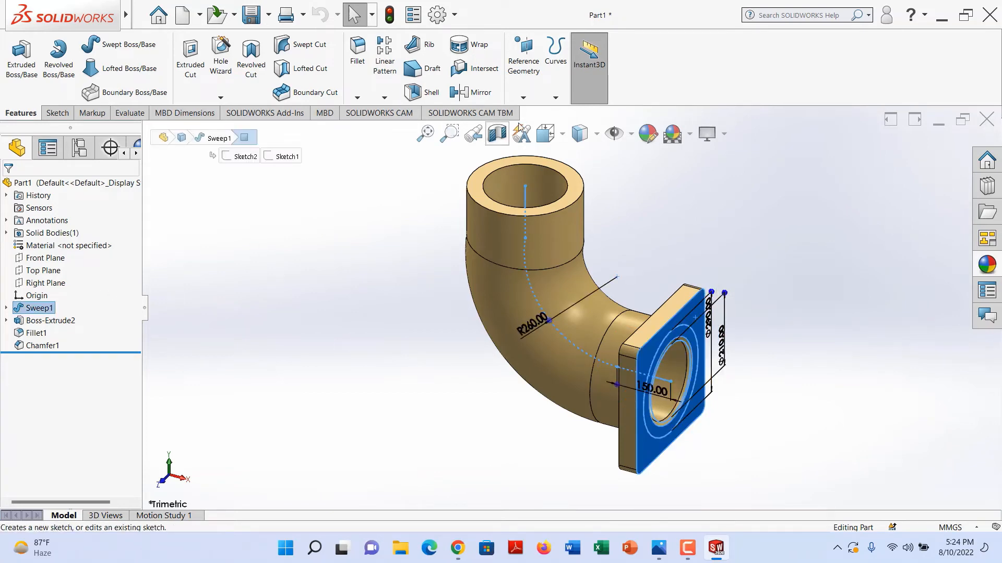
{"action": "left_click", "coordinate": [570, 135]}
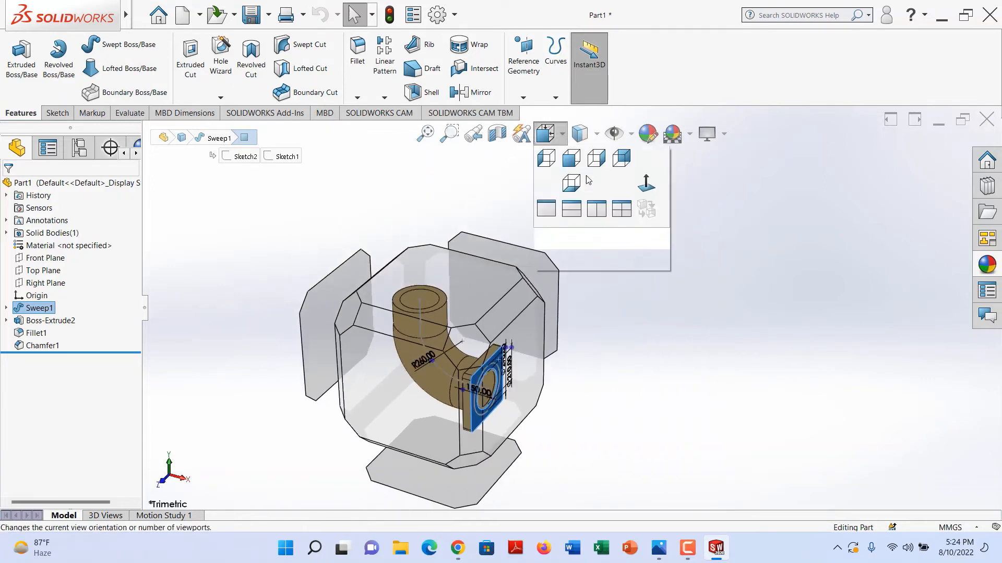
{"action": "left_click", "coordinate": [621, 305]}
{"action": "left_click", "coordinate": [734, 261]}
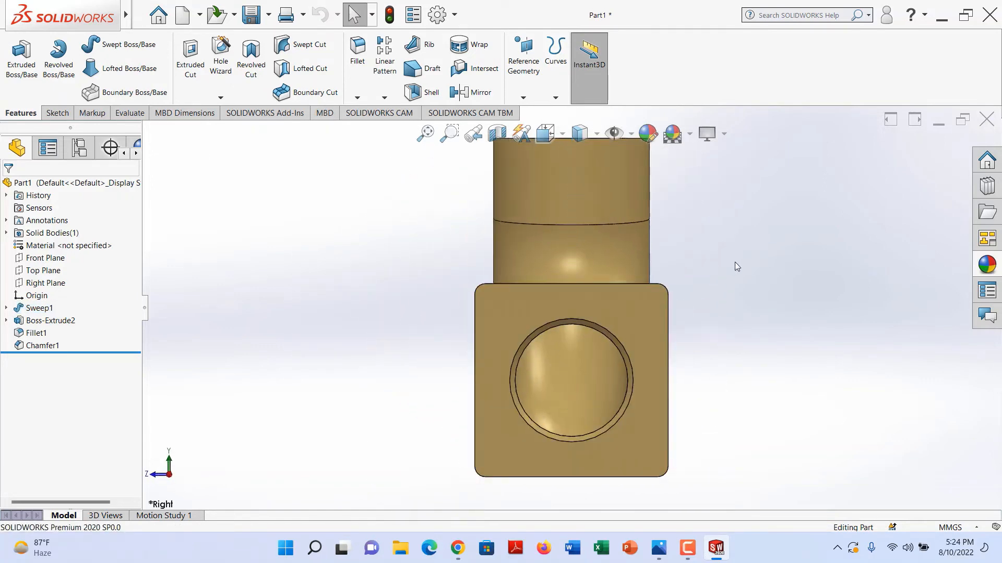
{"action": "left_click", "coordinate": [584, 317]}
{"action": "left_click", "coordinate": [808, 247]}
{"action": "left_click", "coordinate": [62, 112]}
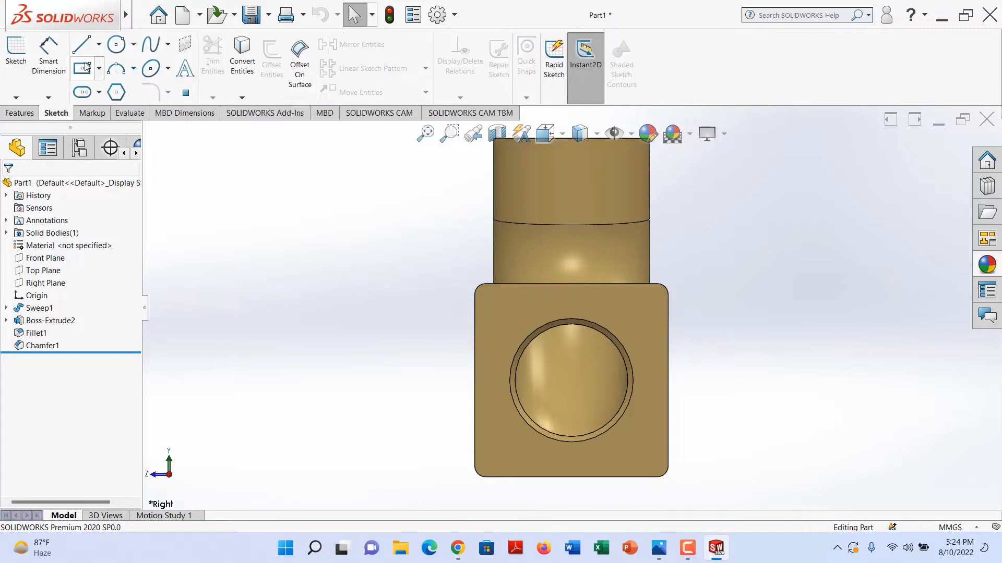
{"action": "left_click", "coordinate": [83, 68]}
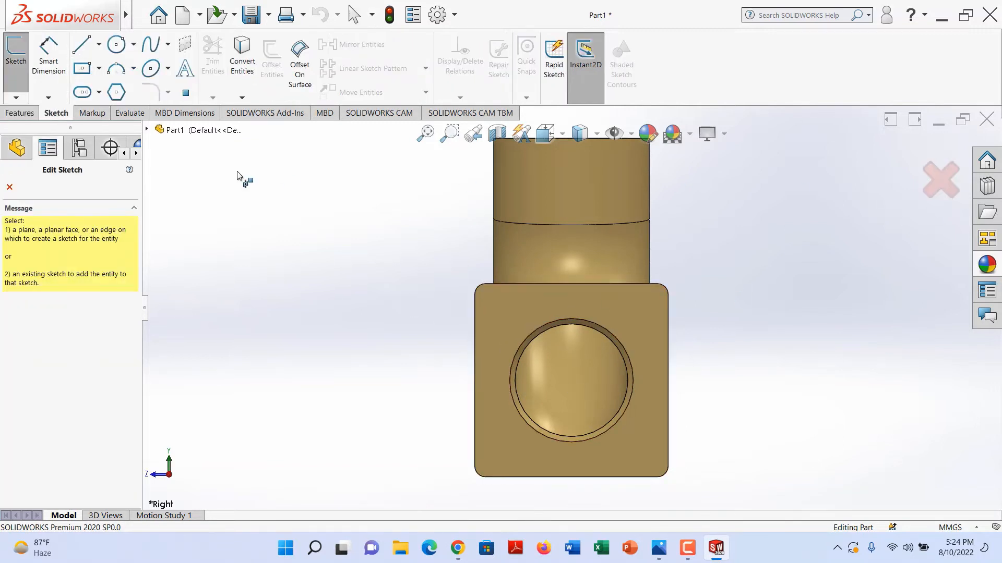
{"action": "left_click", "coordinate": [634, 312]}
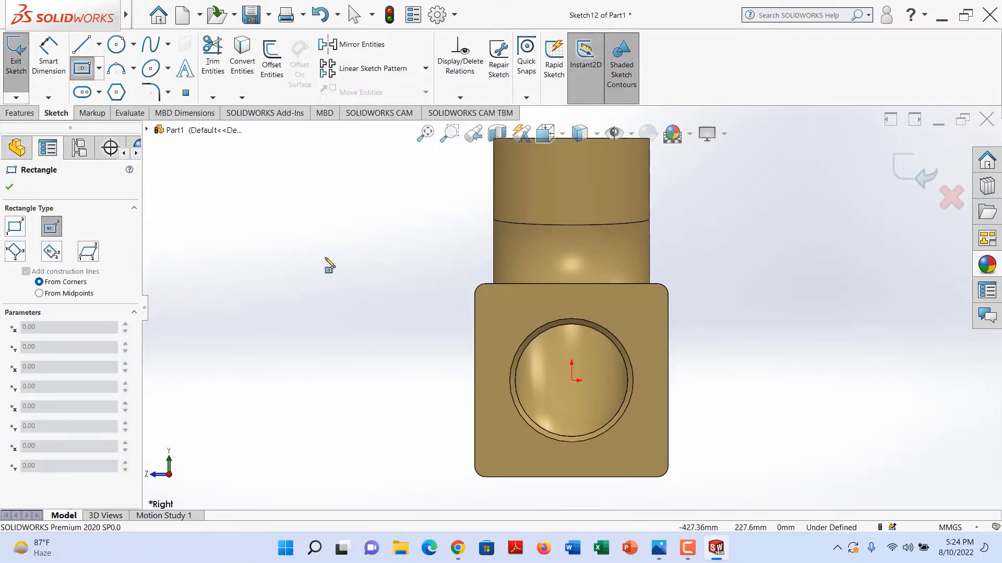
Sketch a center rectangle from the origin with its sides just outside the flange's bore, and make it construction geometry.
{"action": "left_click", "coordinate": [572, 311]}
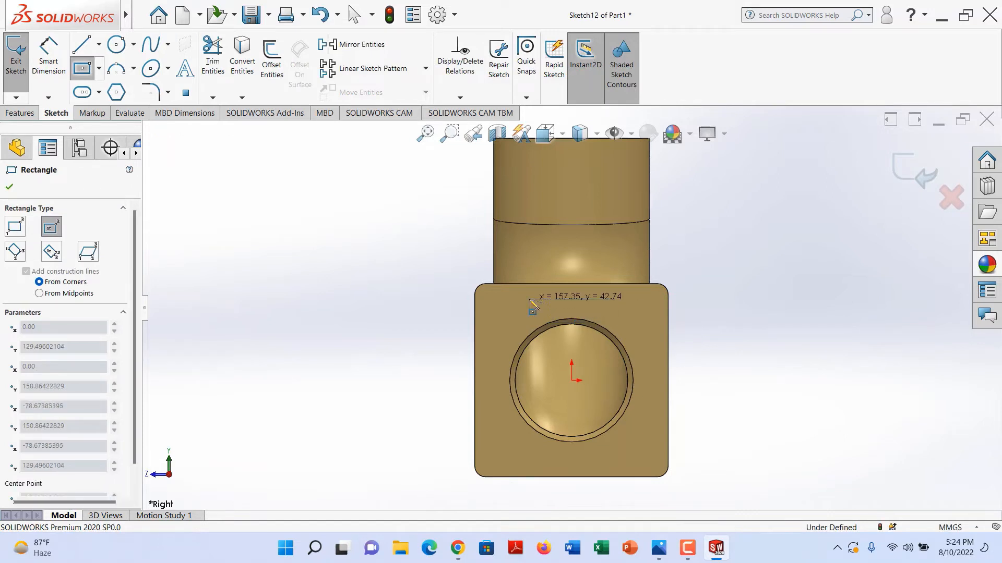
{"action": "key", "text": "Escape"}
{"action": "left_click", "coordinate": [82, 68]}
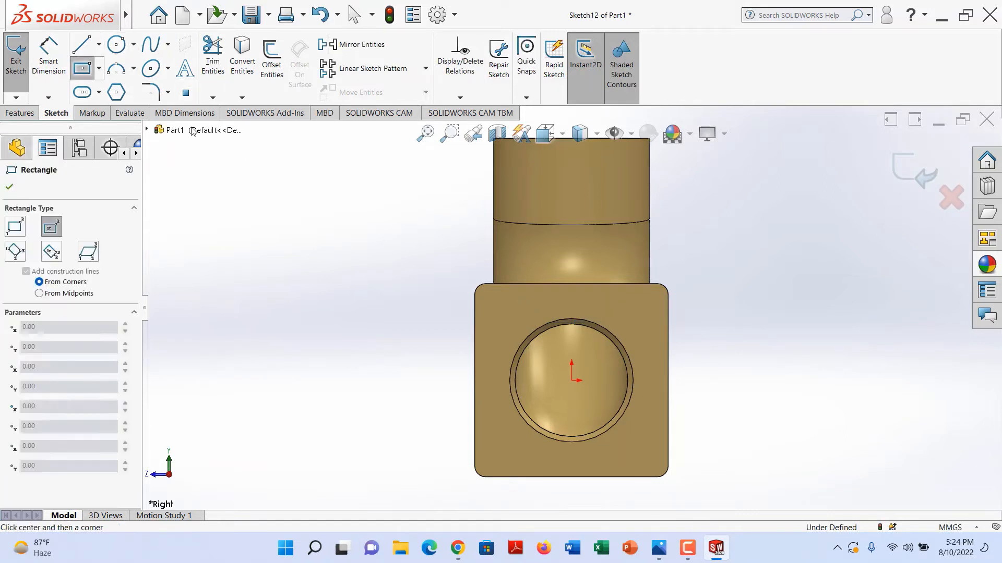
{"action": "left_click", "coordinate": [572, 380]}
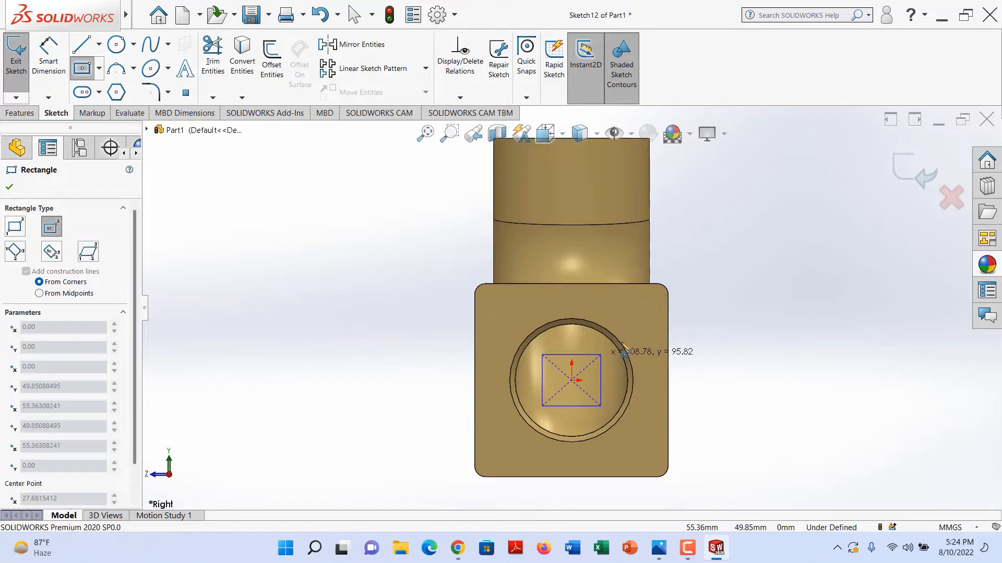
{"action": "left_click", "coordinate": [647, 313]}
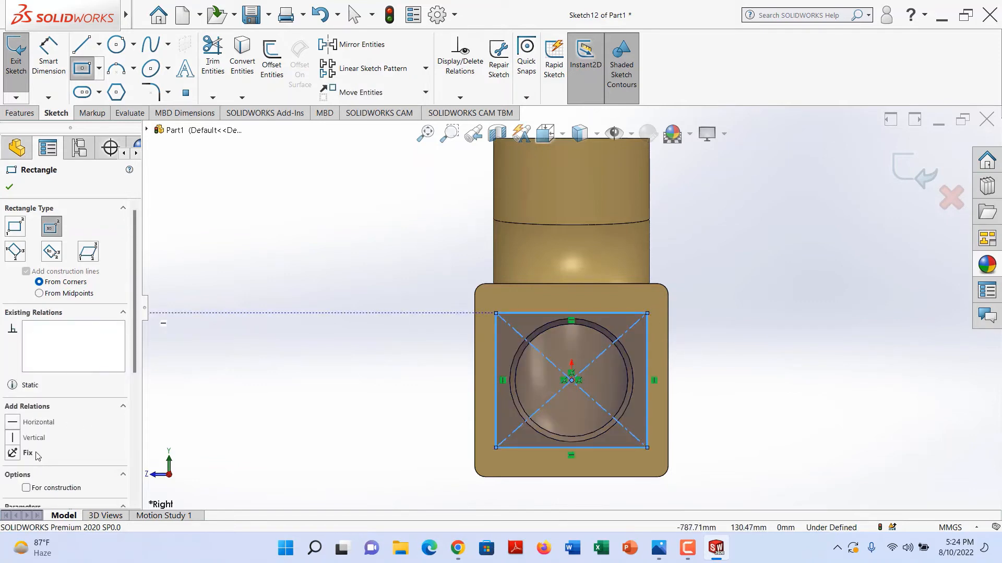
{"action": "left_click", "coordinate": [26, 488]}
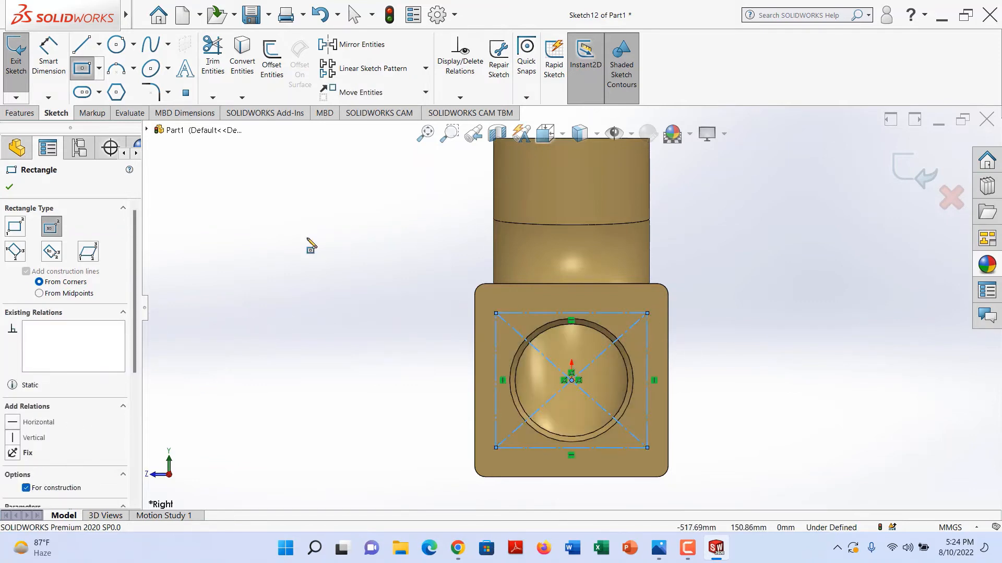
{"action": "left_click", "coordinate": [9, 188]}
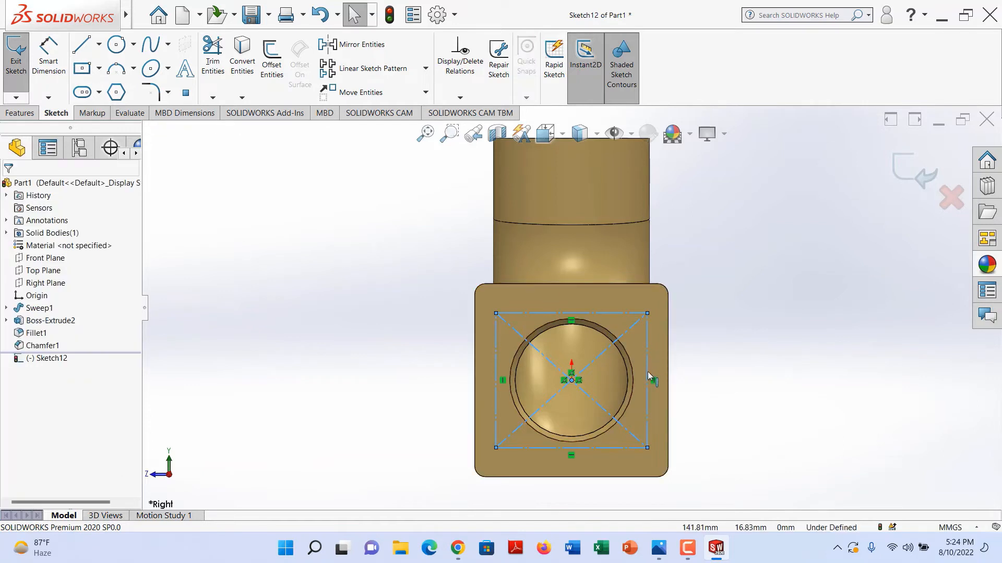
Dimension the height of the construction rectangle on the flange face to 260 mm.
{"action": "left_click", "coordinate": [62, 62]}
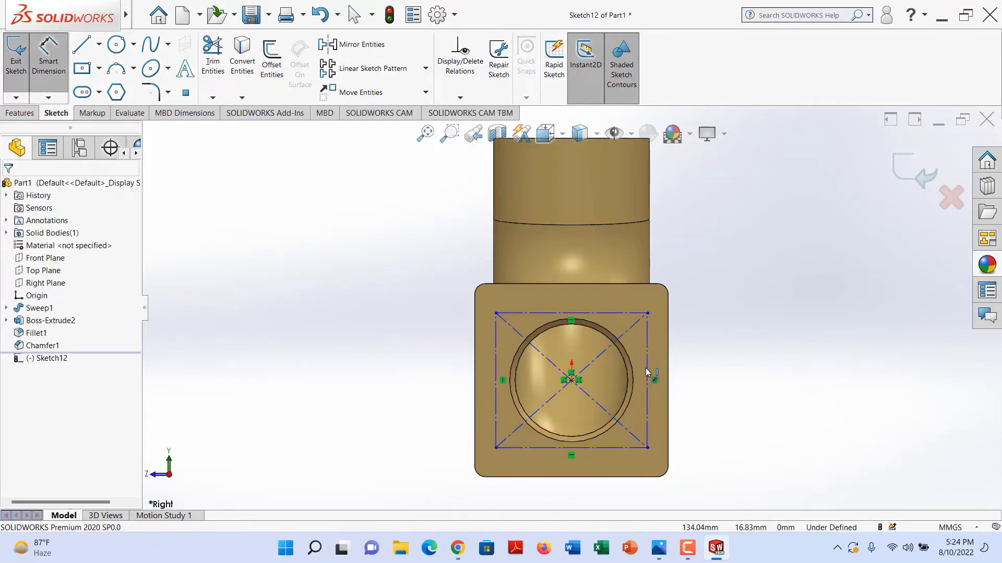
{"action": "left_click", "coordinate": [647, 371]}
{"action": "left_click", "coordinate": [716, 359]}
{"action": "type", "text": "260"}
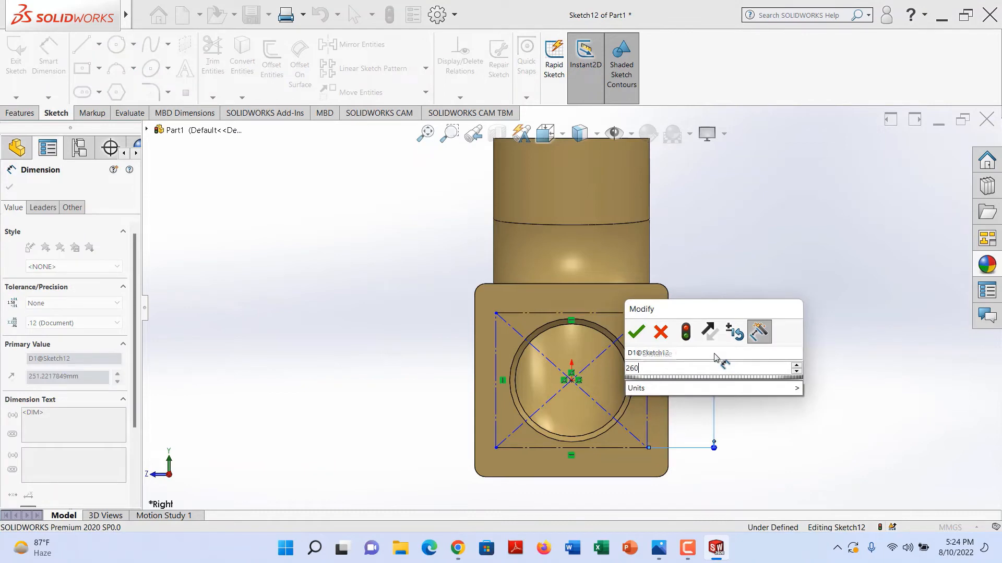
{"action": "key", "text": "Return"}
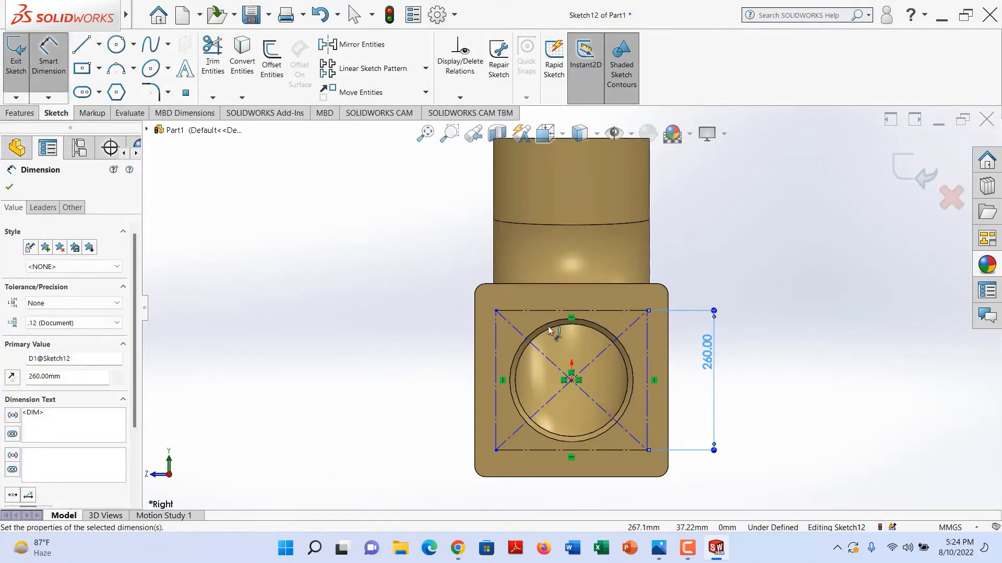
{"action": "left_click", "coordinate": [8, 187]}
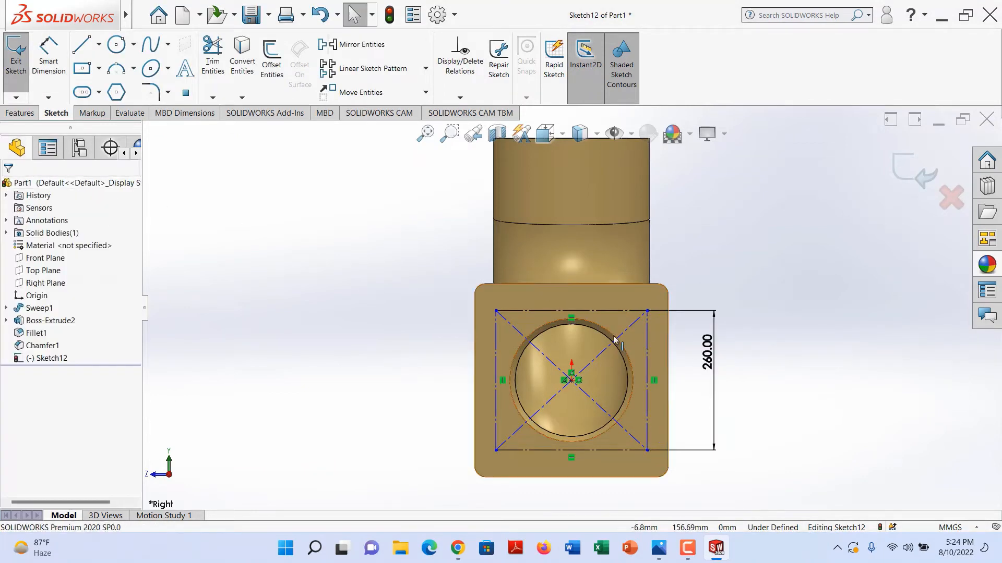
Add an Equal relation between two adjacent sides of the construction rectangle and exit the sketch.
{"action": "left_click", "coordinate": [612, 452]}
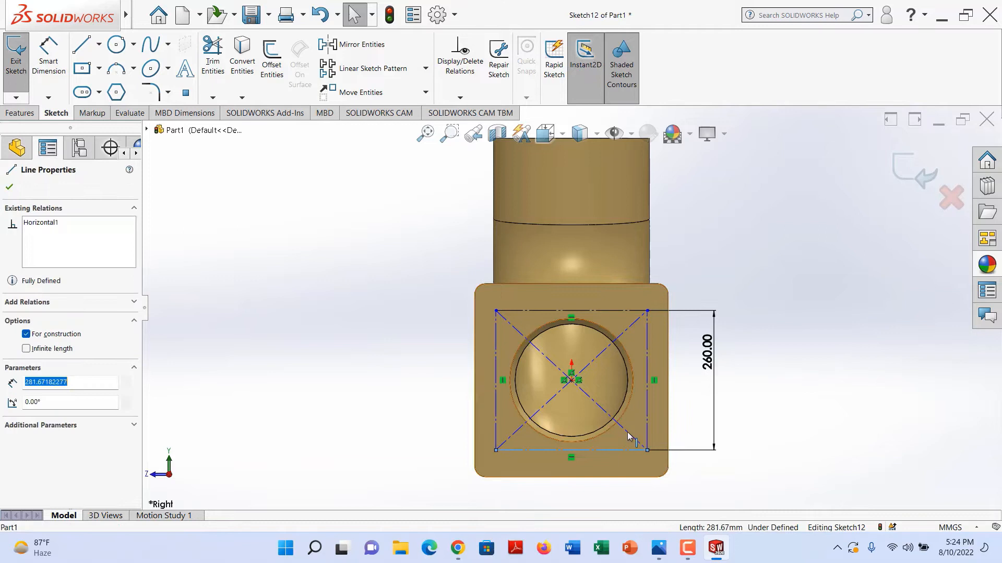
{"action": "left_click", "coordinate": [646, 412], "text": "ctrl"}
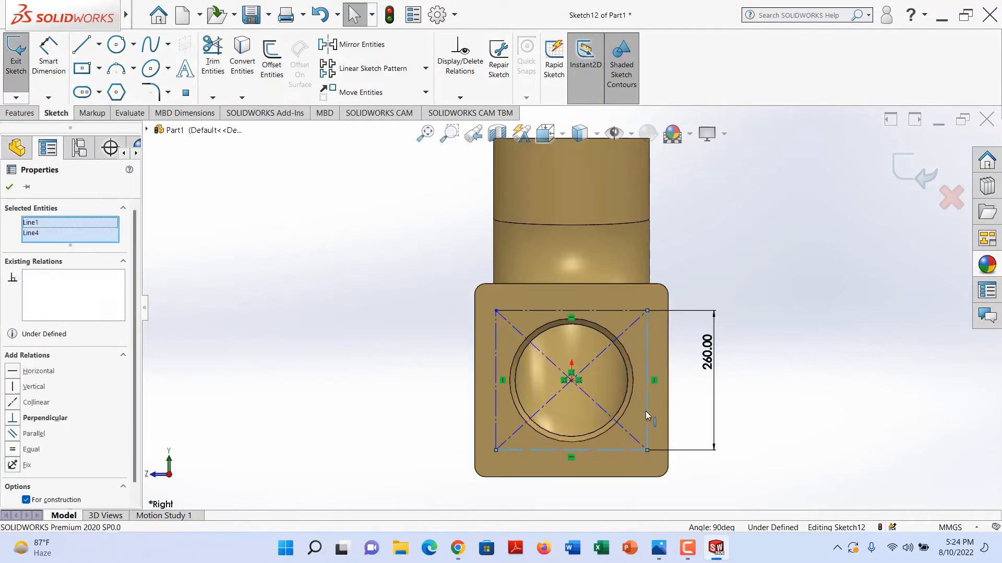
{"action": "left_click", "coordinate": [14, 452]}
{"action": "left_click", "coordinate": [8, 187]}
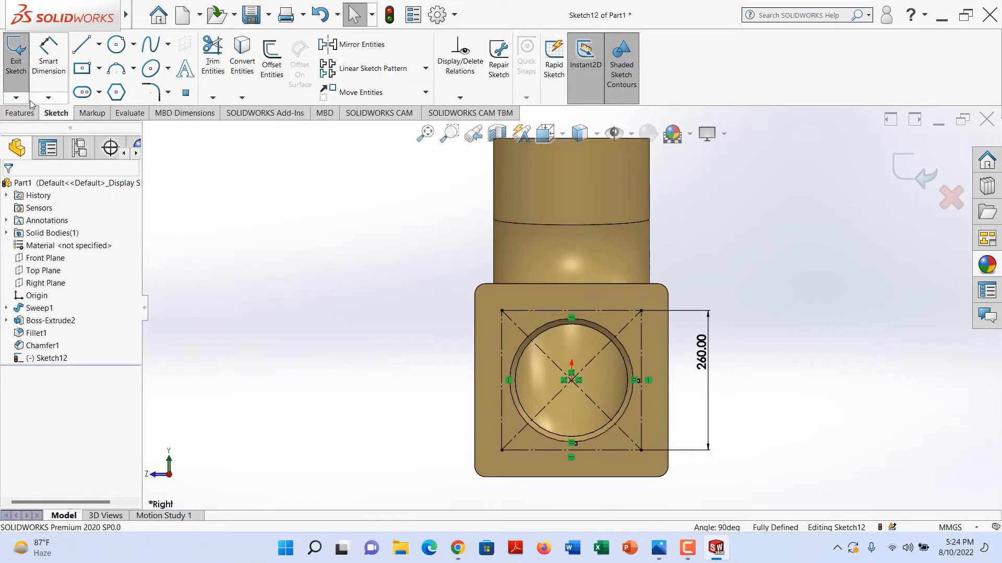
{"action": "left_click", "coordinate": [16, 114]}
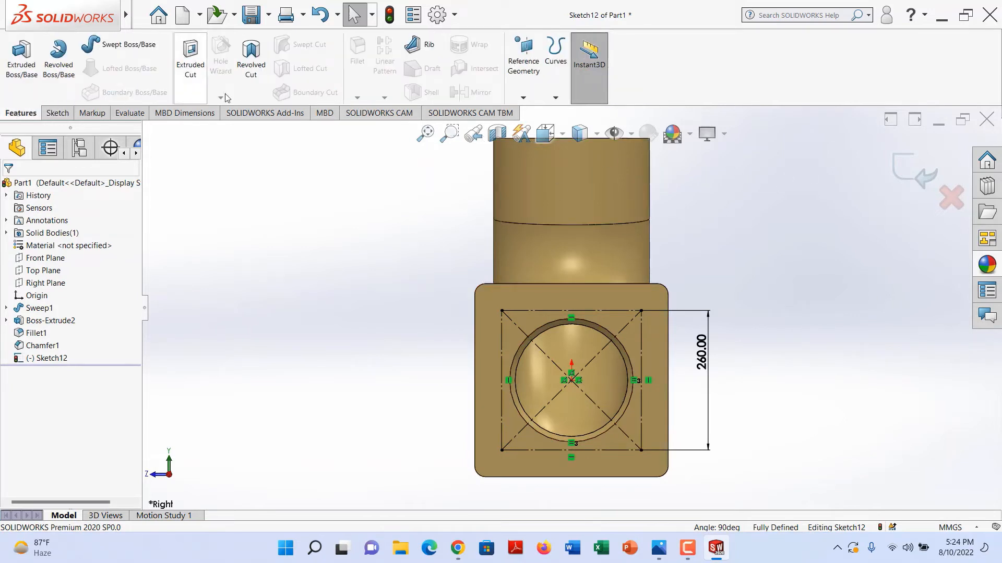
{"action": "left_click", "coordinate": [913, 172]}
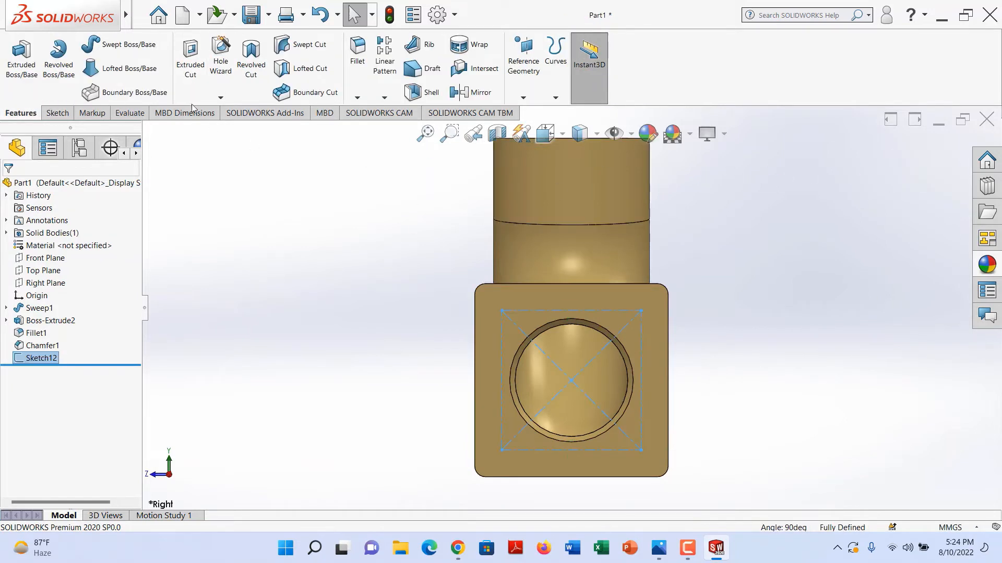
Set up a Hole Wizard M6 socket head counterbore (30 mm hole, 60 by 10 mm counterbore, Up To Next) with 3D sketch positioning.
{"action": "left_click", "coordinate": [221, 67]}
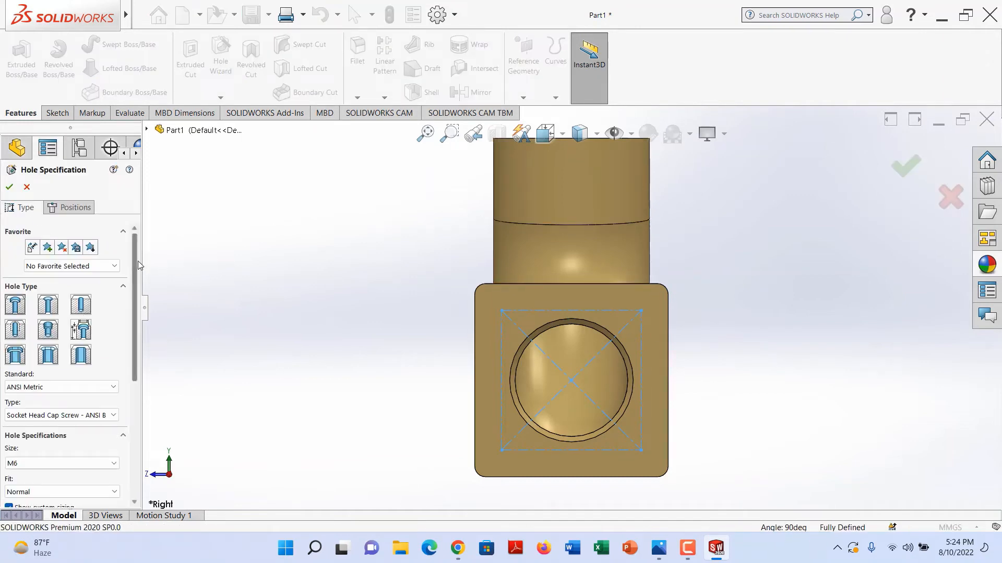
{"action": "mouse_move", "coordinate": [138, 261]}
{"action": "left_mouse_down"}
{"action": "mouse_move", "coordinate": [130, 308]}
{"action": "mouse_move", "coordinate": [135, 268]}
{"action": "left_mouse_up"}
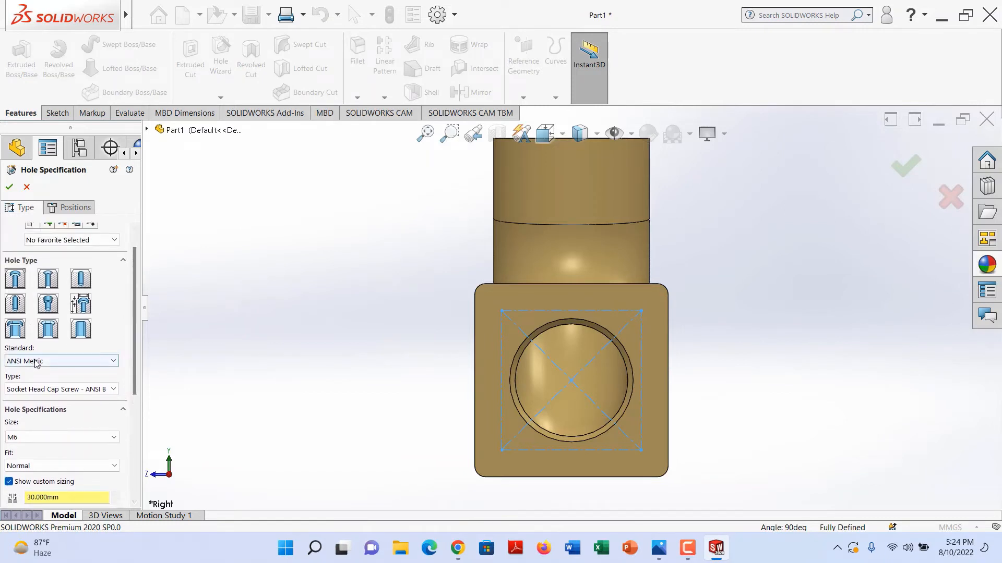
{"action": "left_click_drag", "start_coordinate": [132, 312], "coordinate": [134, 339]}
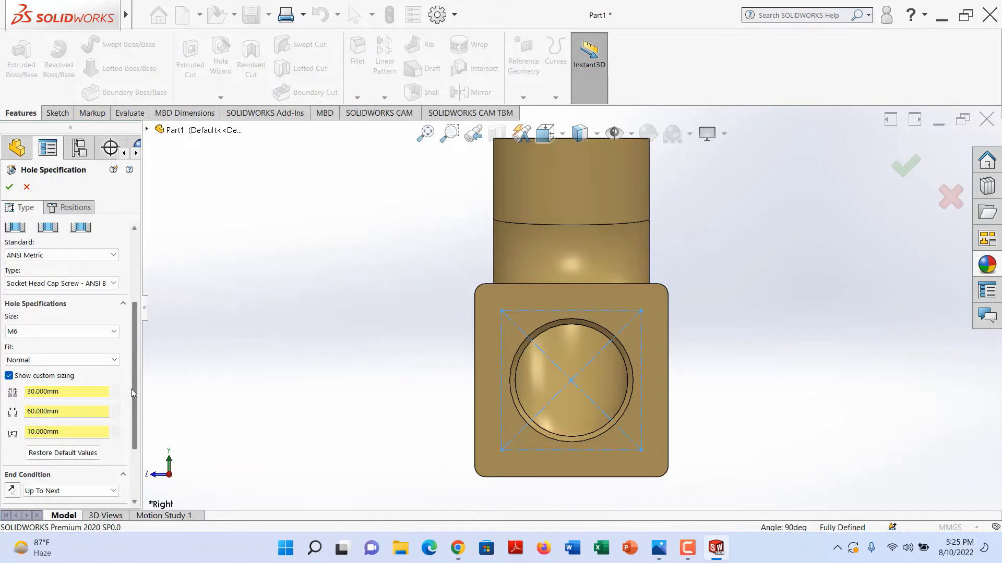
{"action": "left_click_drag", "start_coordinate": [132, 390], "coordinate": [133, 421]}
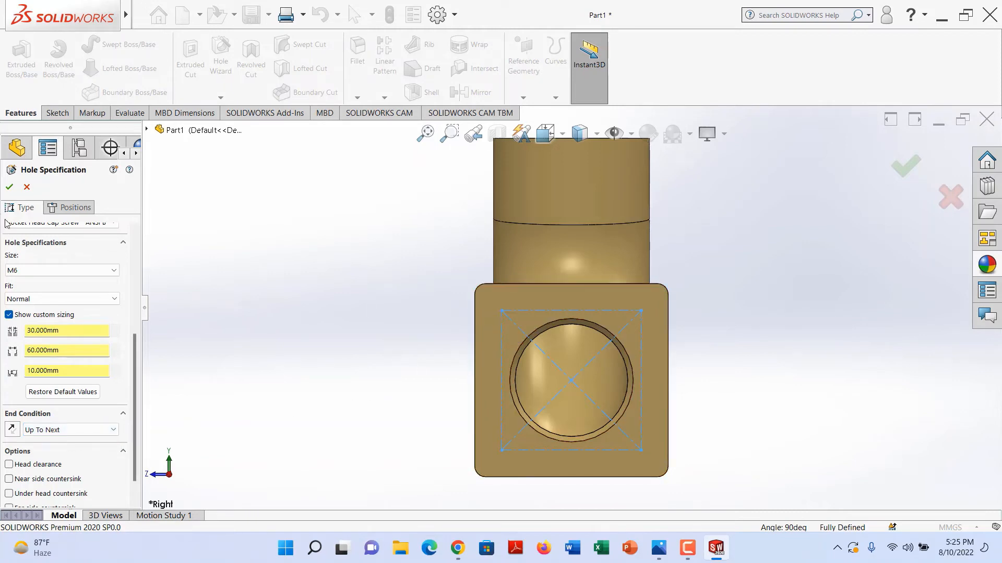
{"action": "left_click", "coordinate": [74, 211]}
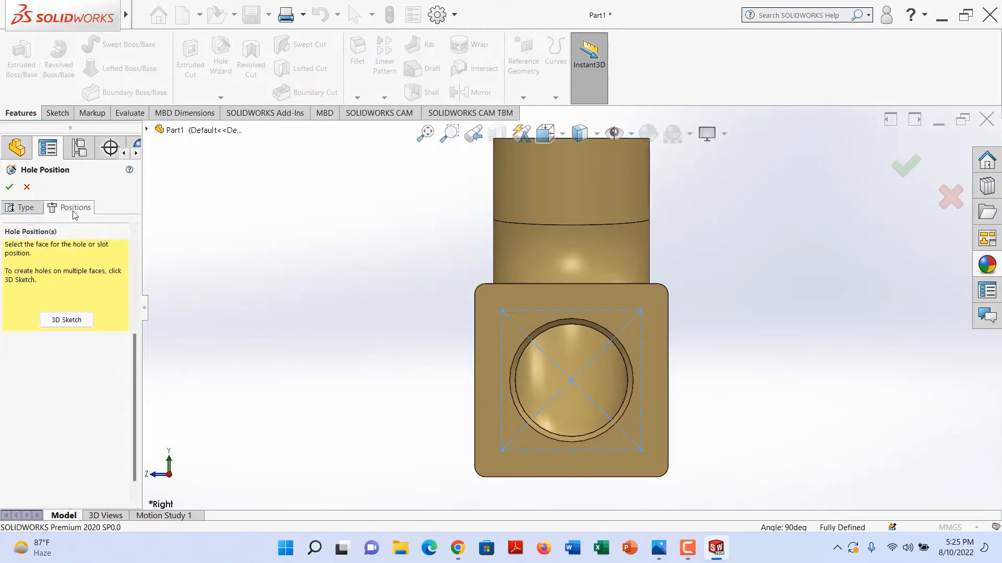
{"action": "left_click", "coordinate": [80, 319]}
Place the counterbored holes at the four corners of the construction square on the flange face and finish the feature.
{"action": "scroll", "coordinate": [521, 321], "scroll_direction": "up", "scroll_amount": 4}
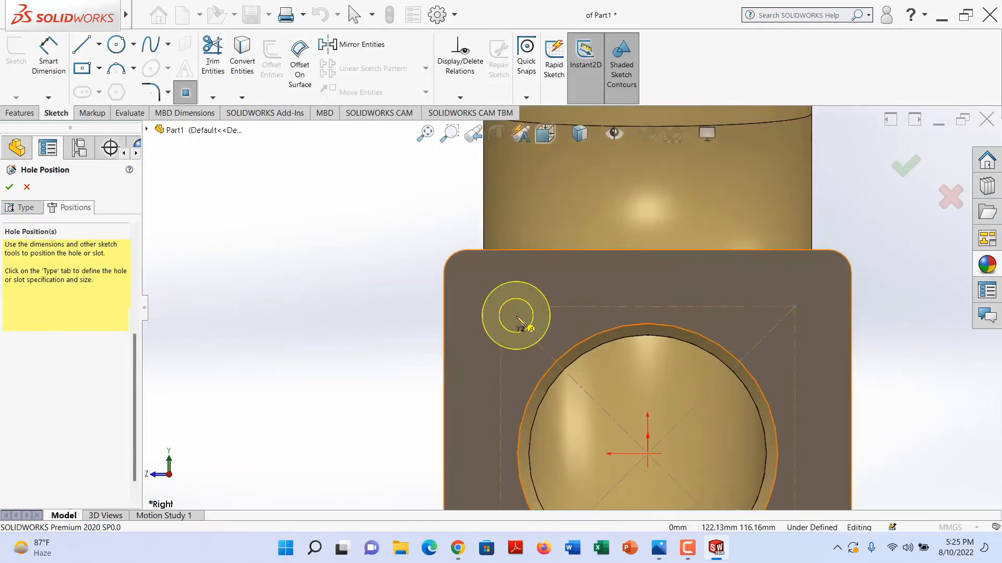
{"action": "left_click", "coordinate": [501, 307]}
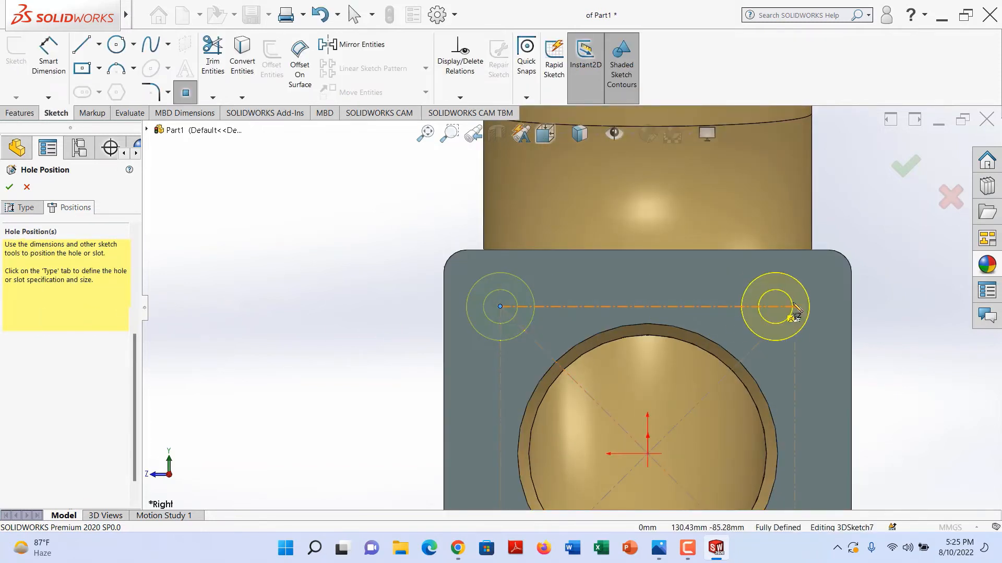
{"action": "left_click", "coordinate": [794, 307]}
{"action": "scroll", "coordinate": [793, 323], "scroll_direction": "down", "scroll_amount": 4}
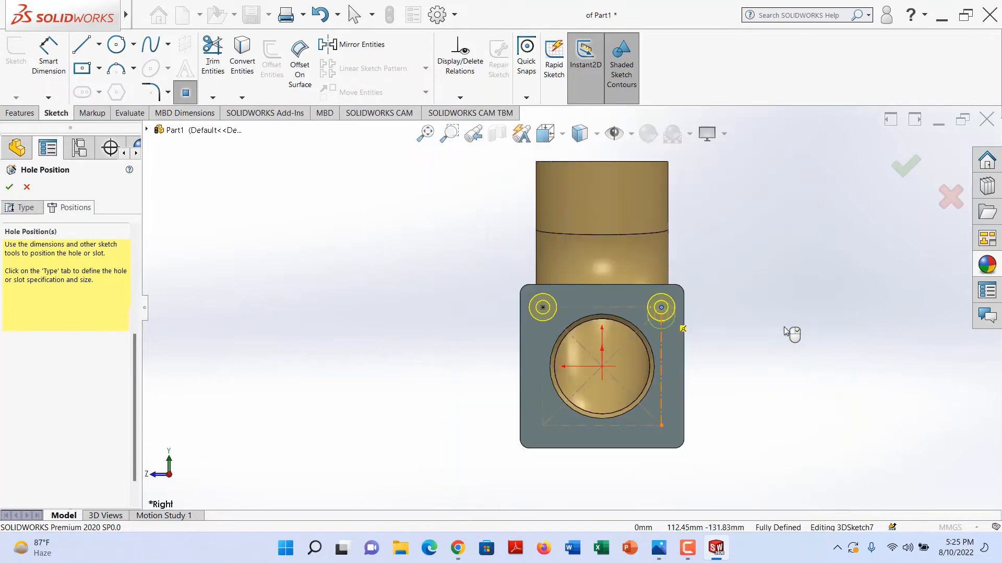
{"action": "scroll", "coordinate": [690, 409], "scroll_direction": "up", "scroll_amount": 5}
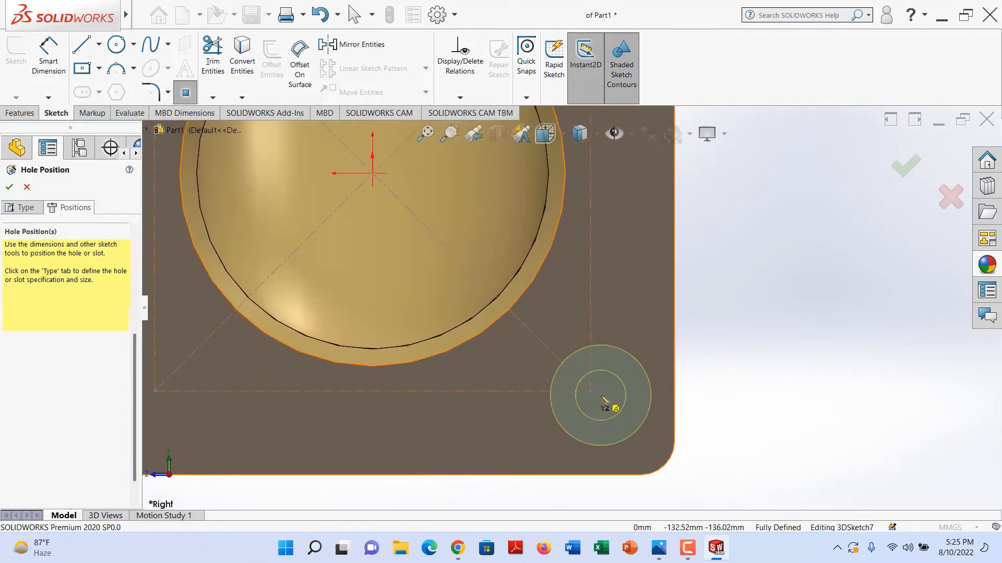
{"action": "left_click", "coordinate": [590, 391]}
{"action": "scroll", "coordinate": [548, 399], "scroll_direction": "down", "scroll_amount": 5}
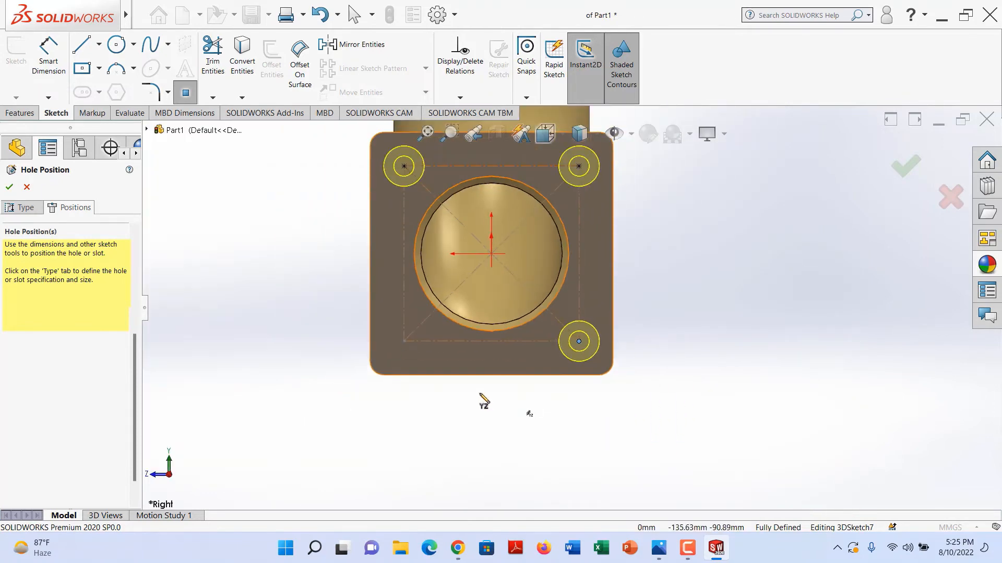
{"action": "left_click", "coordinate": [405, 341]}
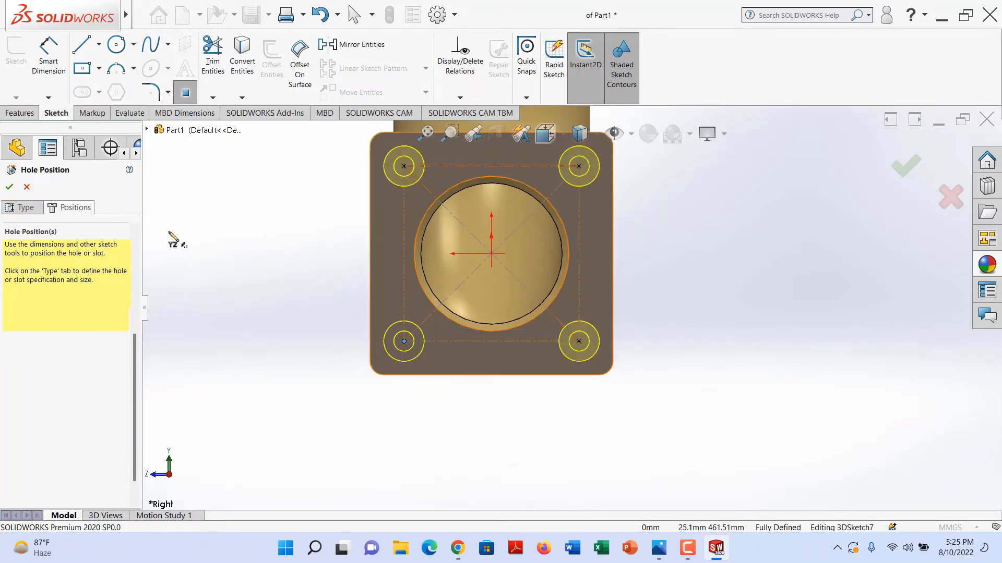
{"action": "left_click", "coordinate": [9, 188]}
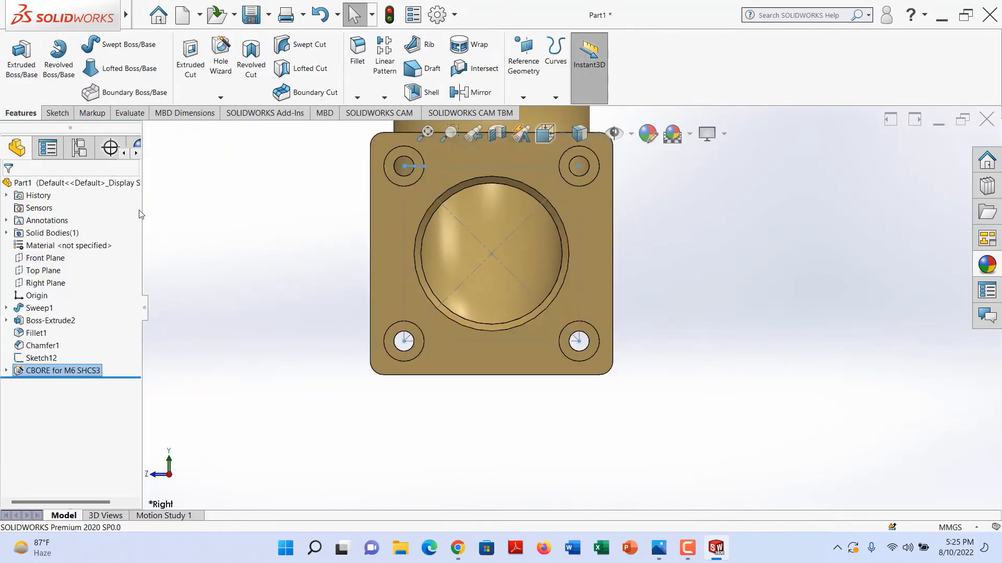
Orbit to an angled view of the flange and hide the construction square sketch on its face.
{"action": "left_click", "coordinate": [564, 134]}
{"action": "left_click", "coordinate": [645, 180]}
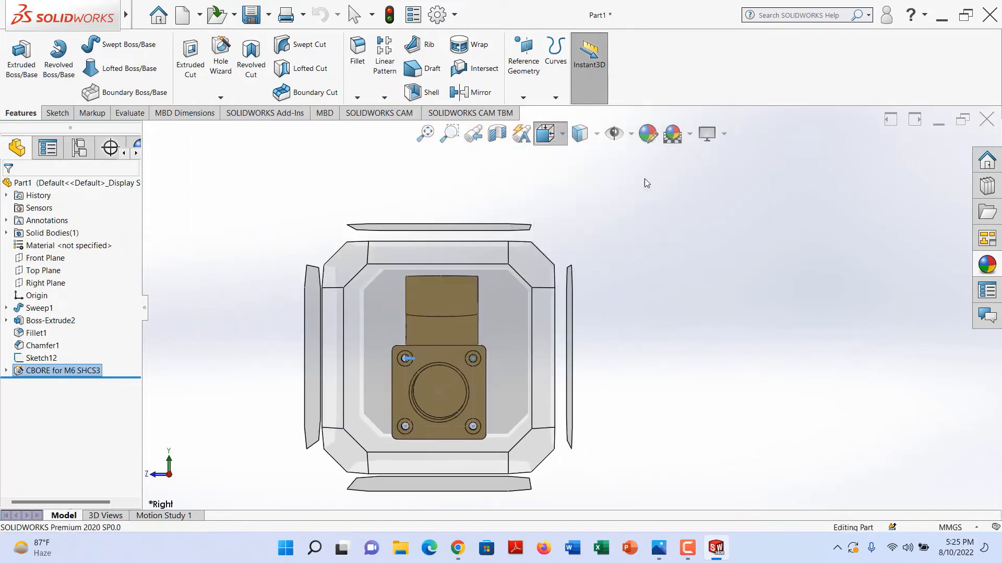
{"action": "left_click", "coordinate": [725, 297]}
{"action": "middle_click_drag", "start_coordinate": [808, 348], "coordinate": [746, 280]}
{"action": "left_click", "coordinate": [613, 280]}
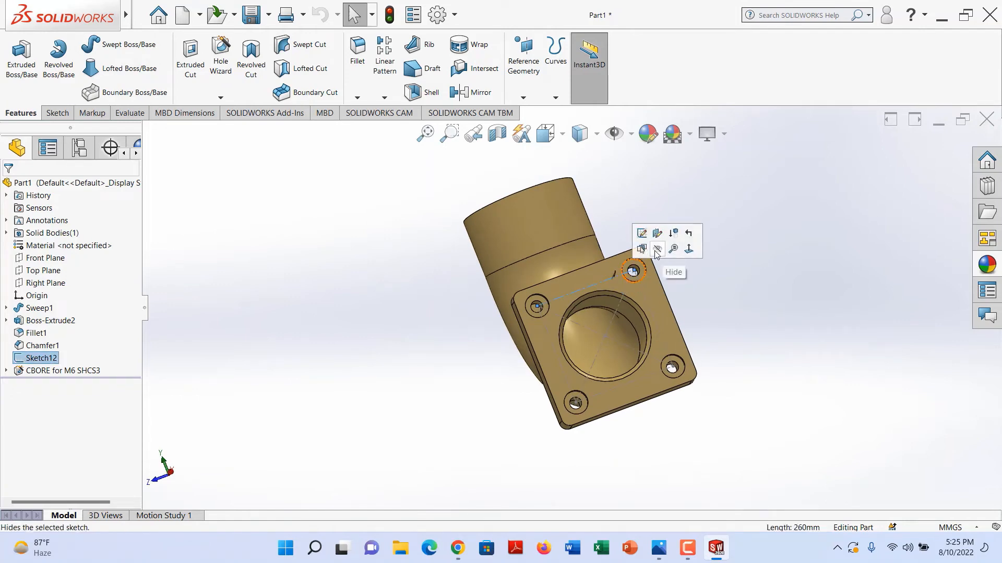
{"action": "left_click", "coordinate": [656, 250]}
{"action": "scroll", "coordinate": [703, 268], "scroll_direction": "down", "scroll_amount": 5}
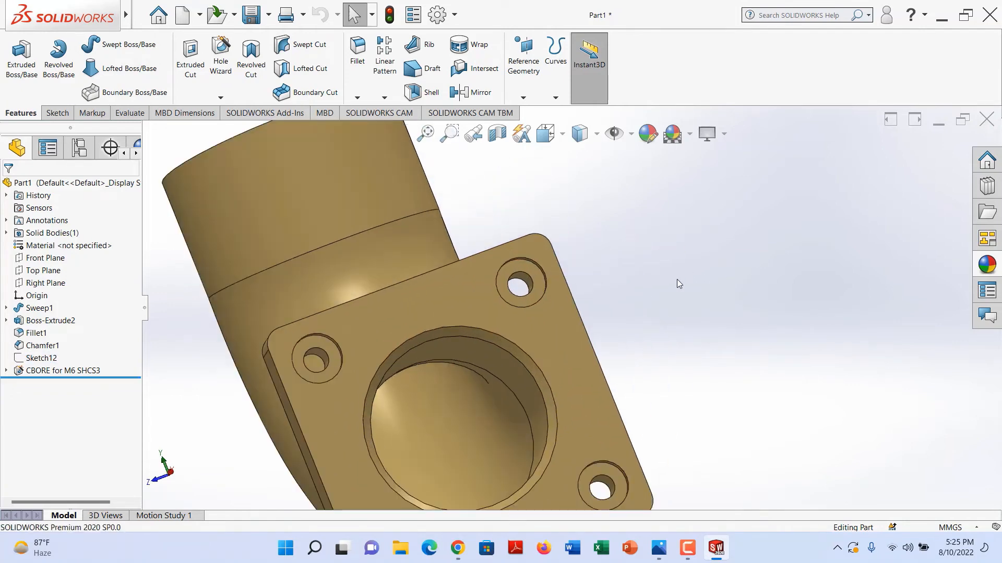
{"action": "scroll", "coordinate": [677, 279], "scroll_direction": "up", "scroll_amount": 5}
{"action": "scroll", "coordinate": [574, 314], "scroll_direction": "up", "scroll_amount": 3}
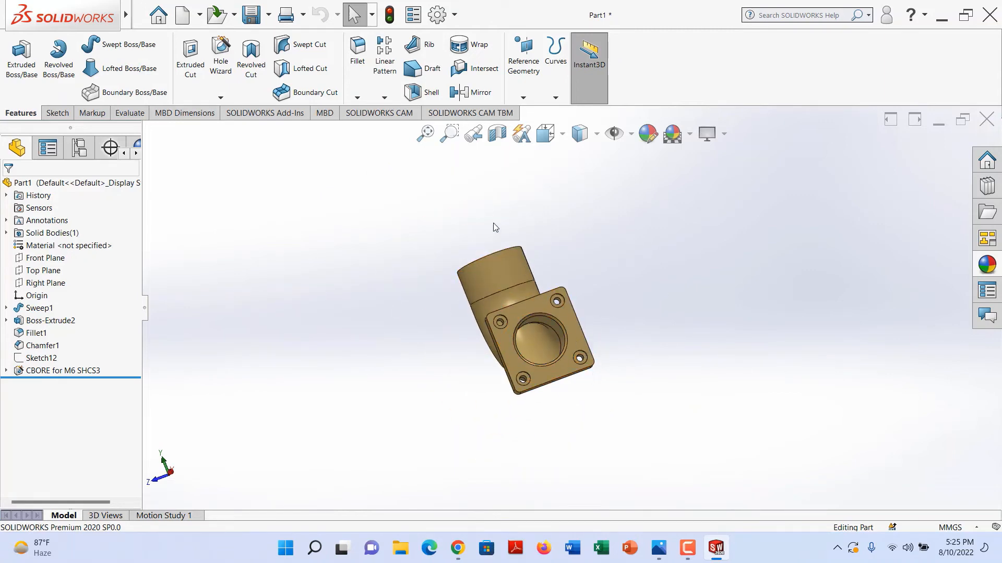
Switch to the Trimetric view, look normal to the pipe's open upper end face, and start a center rectangle sketch on it.
{"action": "left_click", "coordinate": [596, 134]}
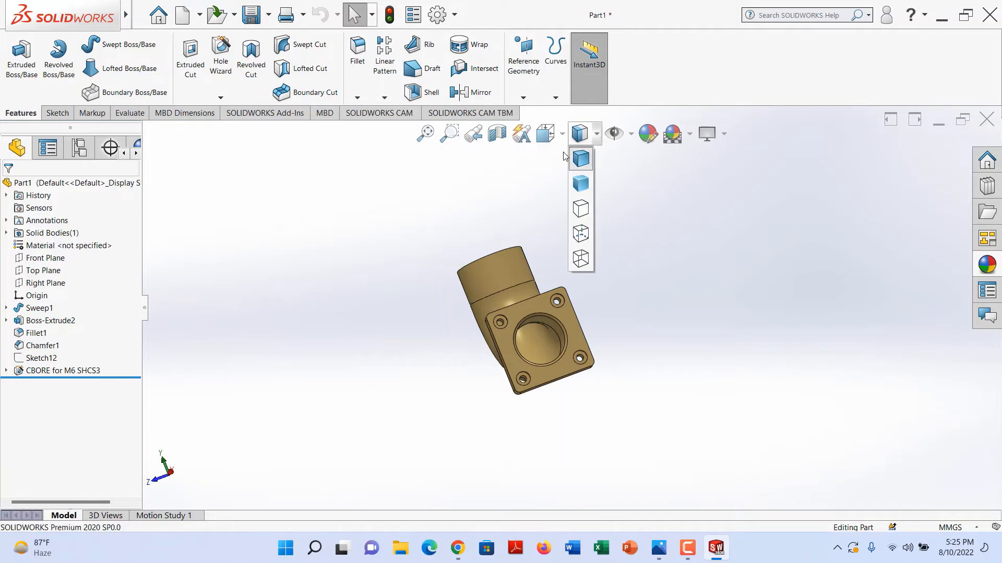
{"action": "left_click", "coordinate": [550, 136]}
{"action": "left_click", "coordinate": [645, 184]}
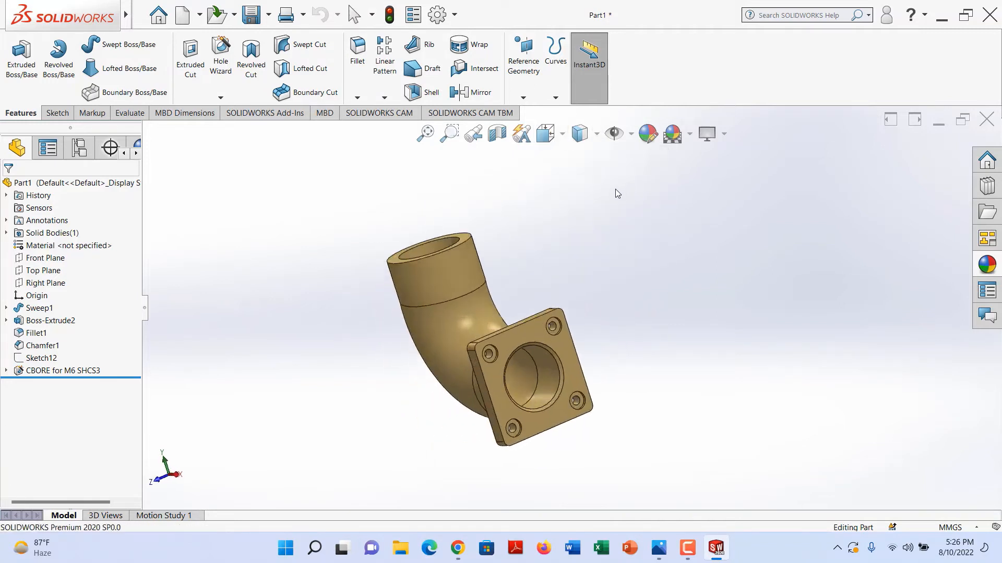
{"action": "left_click", "coordinate": [575, 182]}
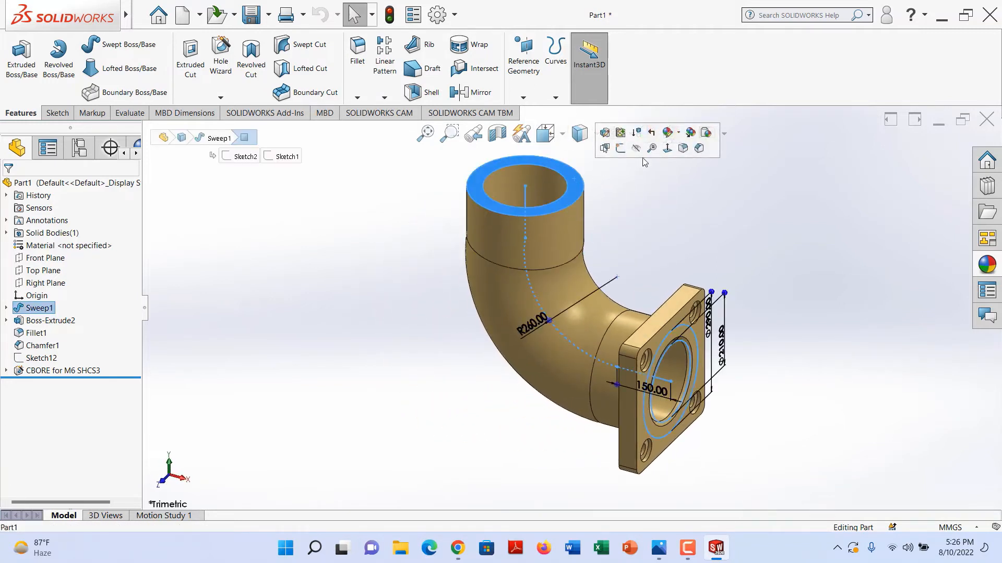
{"action": "left_click", "coordinate": [667, 150]}
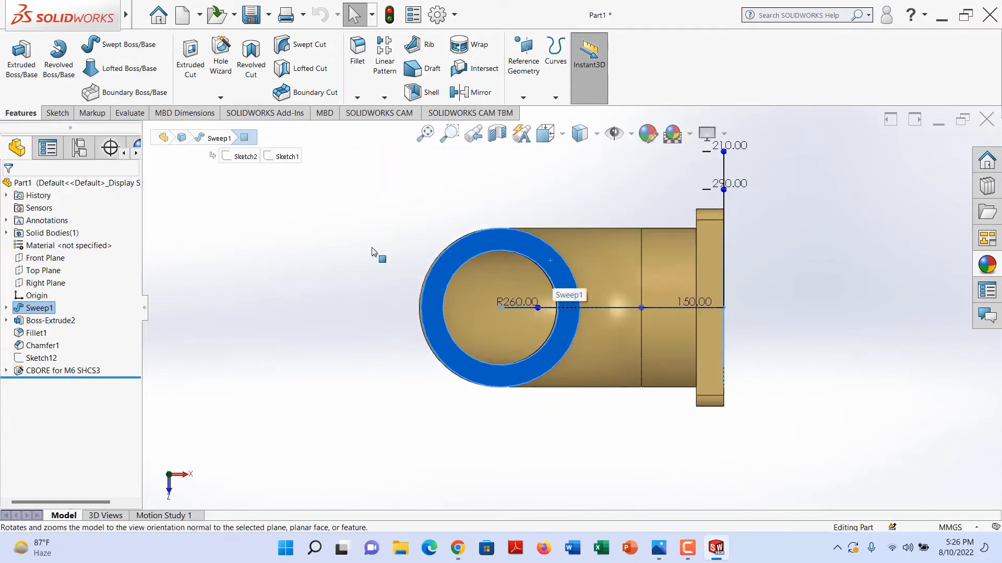
{"action": "left_click", "coordinate": [58, 113]}
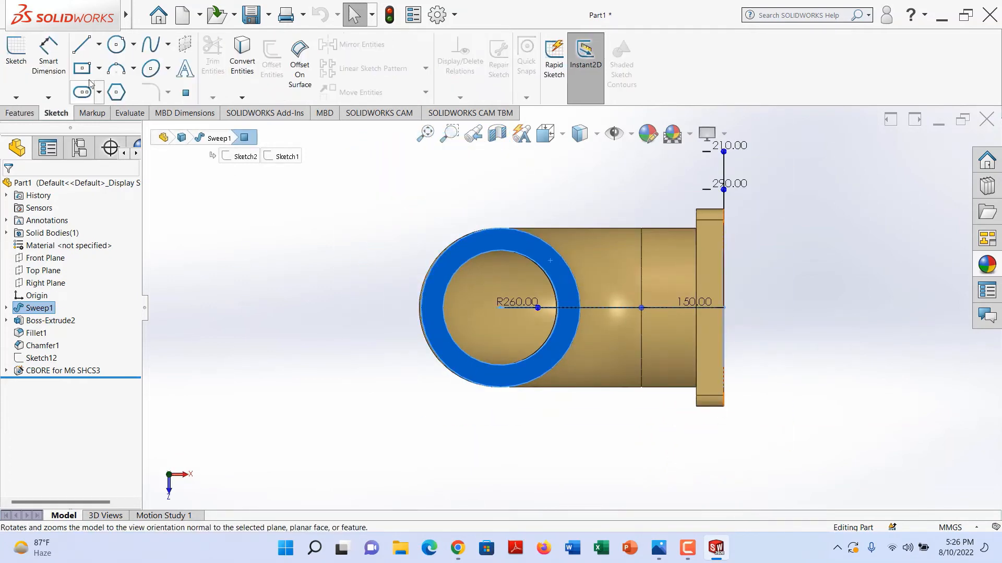
{"action": "left_click", "coordinate": [79, 69]}
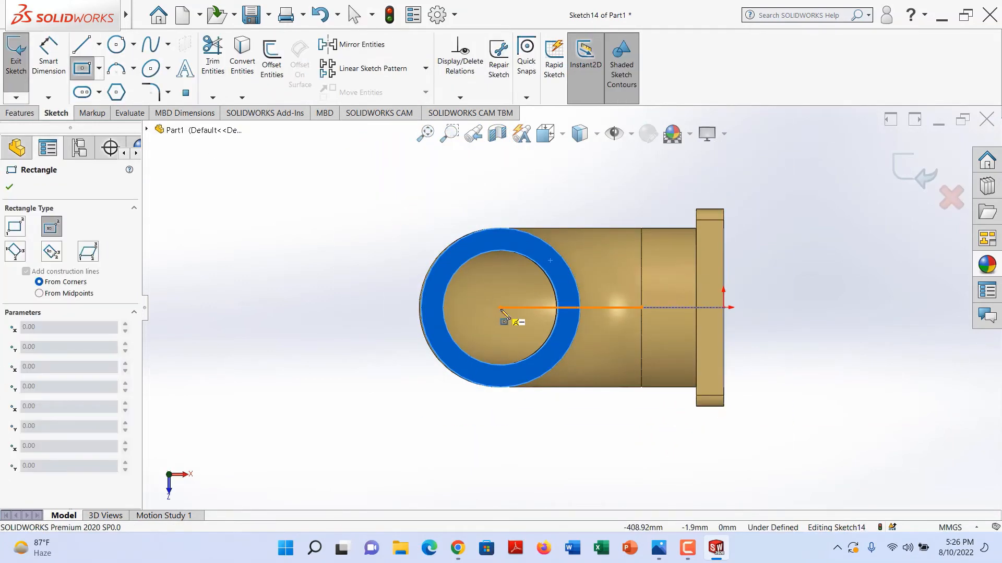
{"action": "left_click", "coordinate": [499, 307]}
{"action": "key", "text": "Escape"}
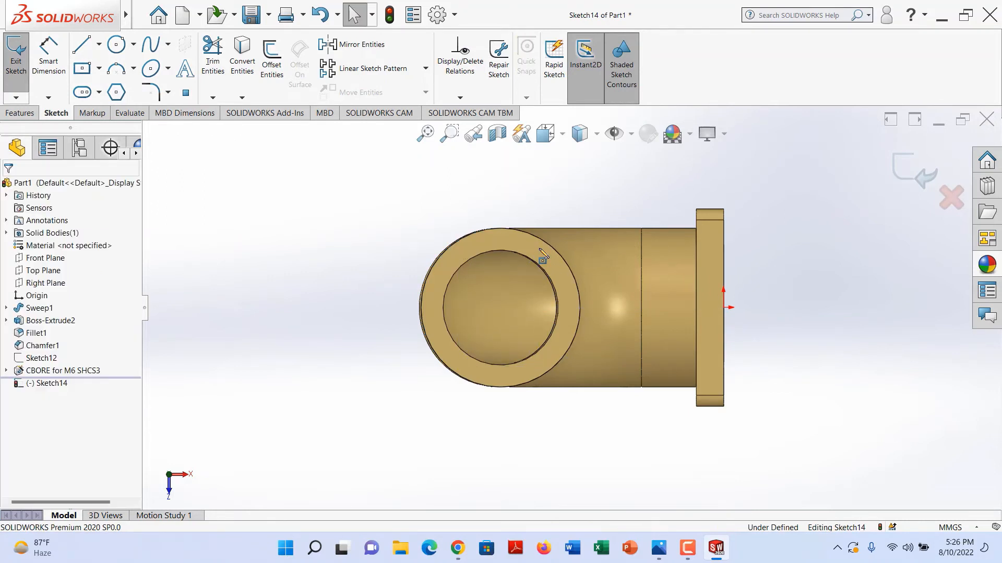
{"action": "left_click", "coordinate": [79, 70]}
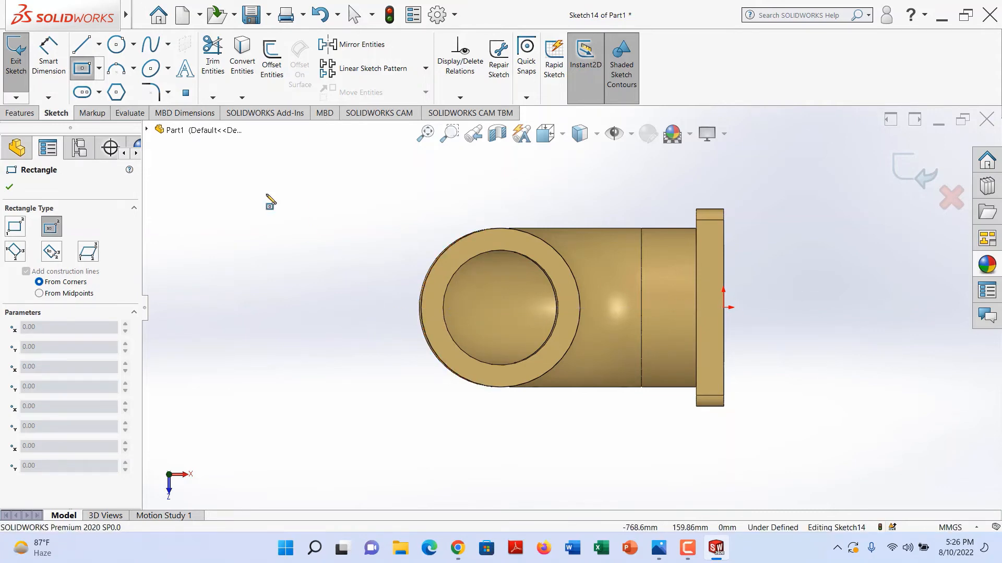
{"action": "key", "text": "Escape"}
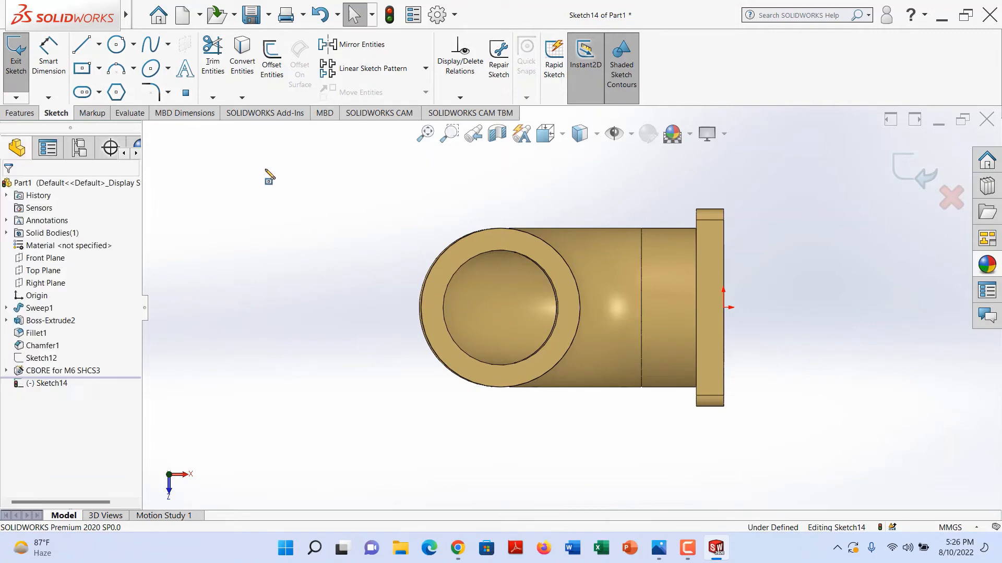
Sketch a center rectangle about 308 mm wide around the pipe's upper end face, centred on the bore.
{"action": "left_click", "coordinate": [469, 243]}
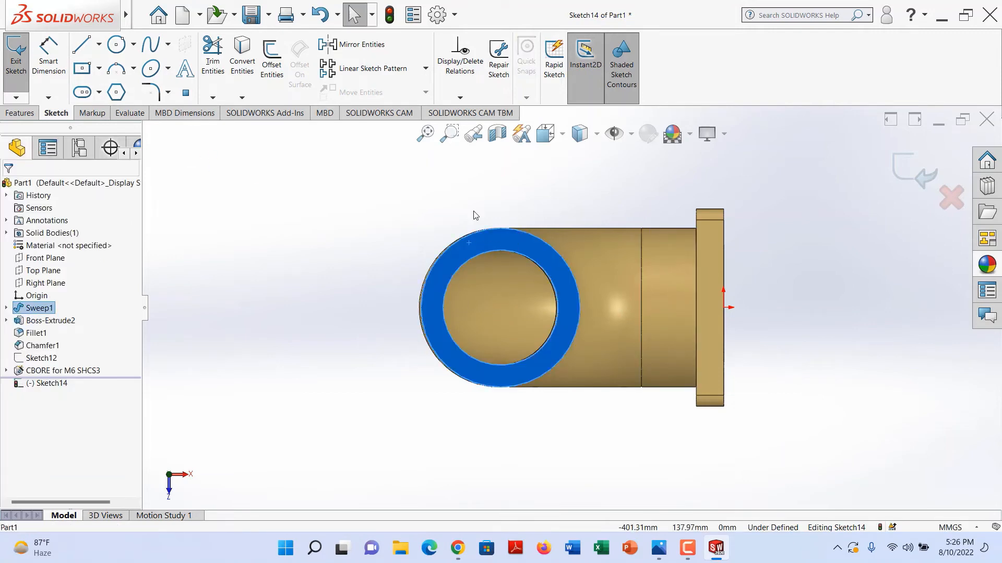
{"action": "left_click", "coordinate": [82, 68]}
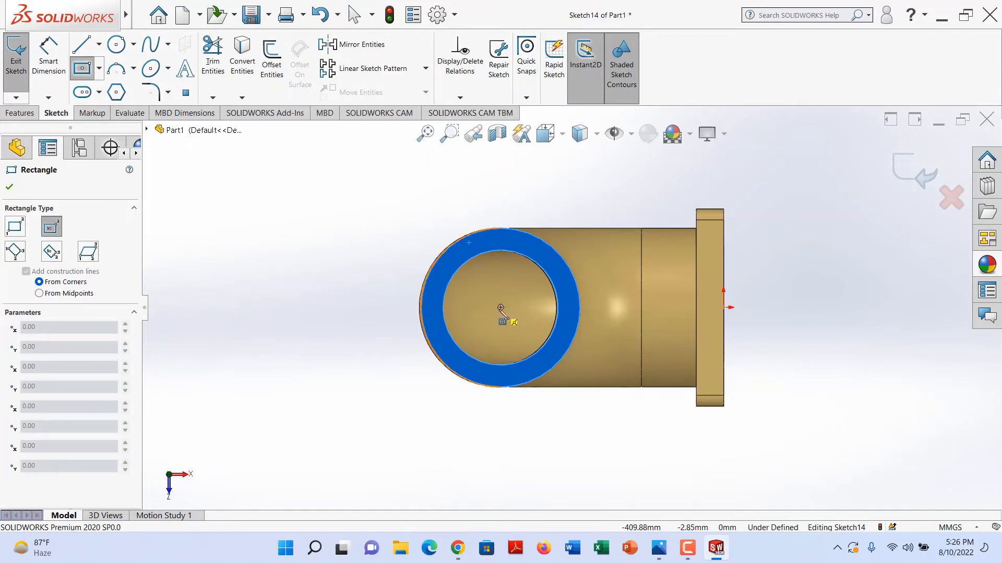
{"action": "left_click", "coordinate": [500, 308]}
{"action": "left_click", "coordinate": [585, 210]}
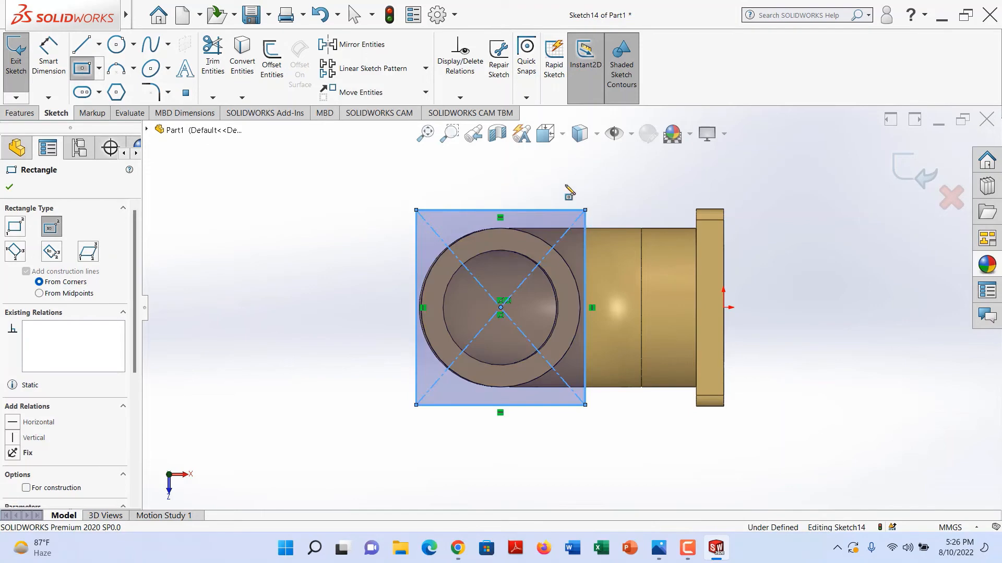
Dimension the rectangle's horizontal edge to 360 mm.
{"action": "left_click", "coordinate": [55, 70]}
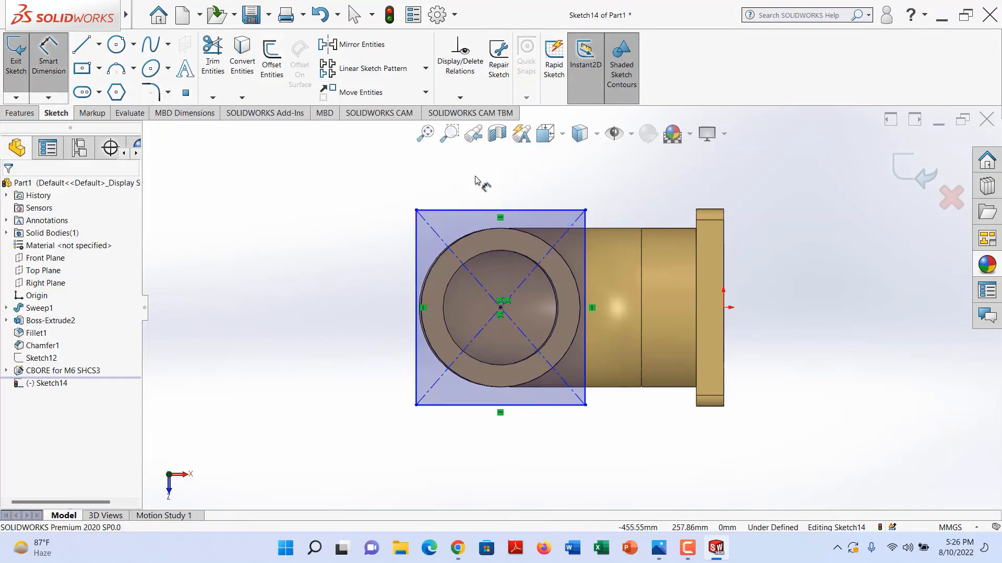
{"action": "left_click", "coordinate": [450, 211]}
{"action": "left_click", "coordinate": [449, 186]}
{"action": "type", "text": "3"}
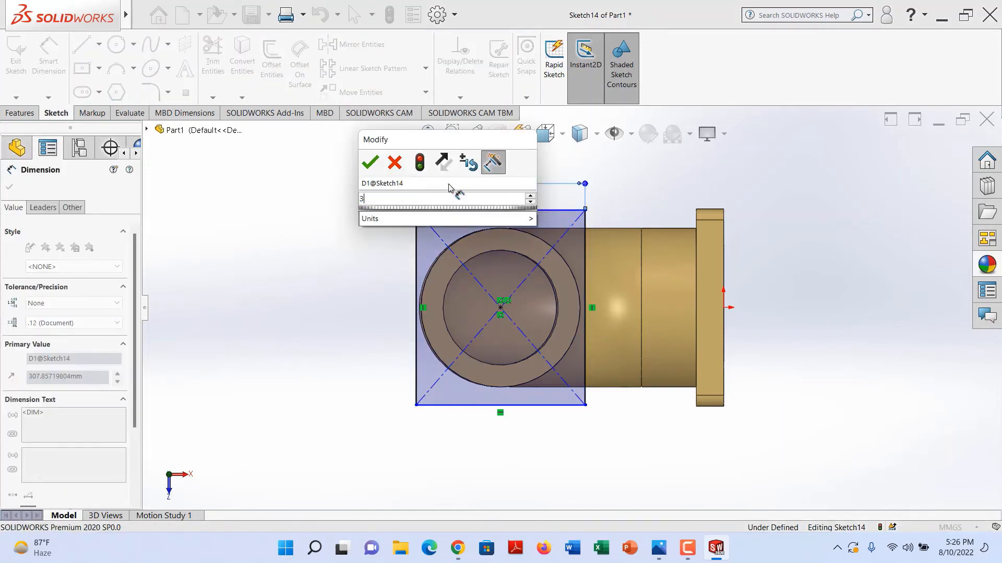
{"action": "type", "text": "60"}
{"action": "key", "text": "Return"}
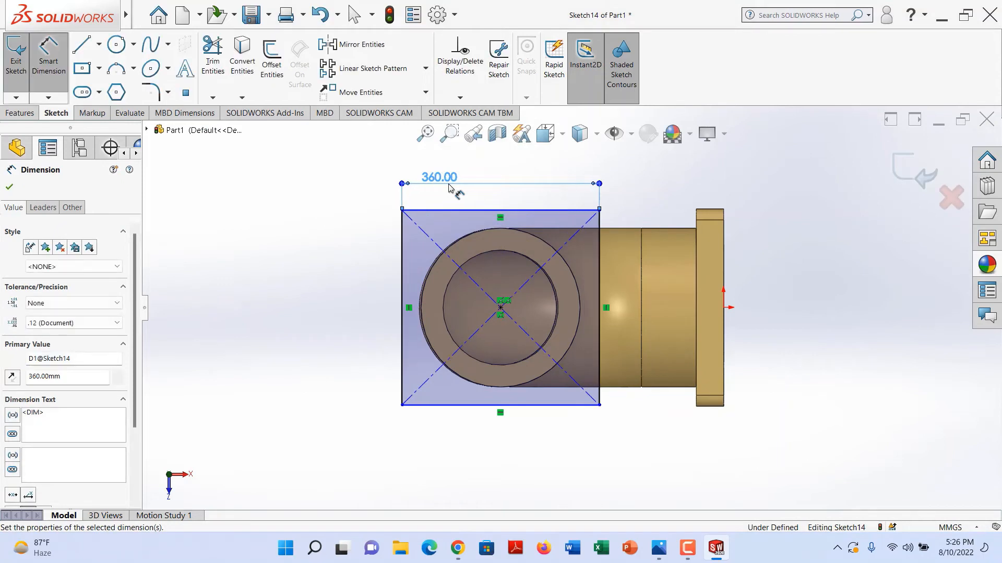
{"action": "left_click", "coordinate": [12, 187]}
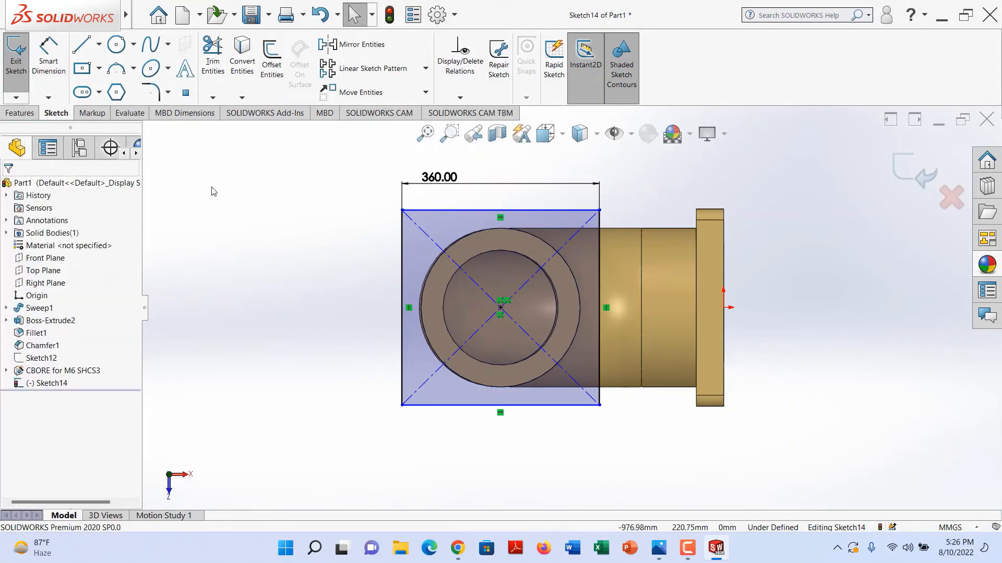
Make the rectangle's horizontal and vertical edges equal so that it becomes a square.
{"action": "left_click", "coordinate": [465, 211]}
{"action": "left_click", "coordinate": [401, 236], "text": "ctrl"}
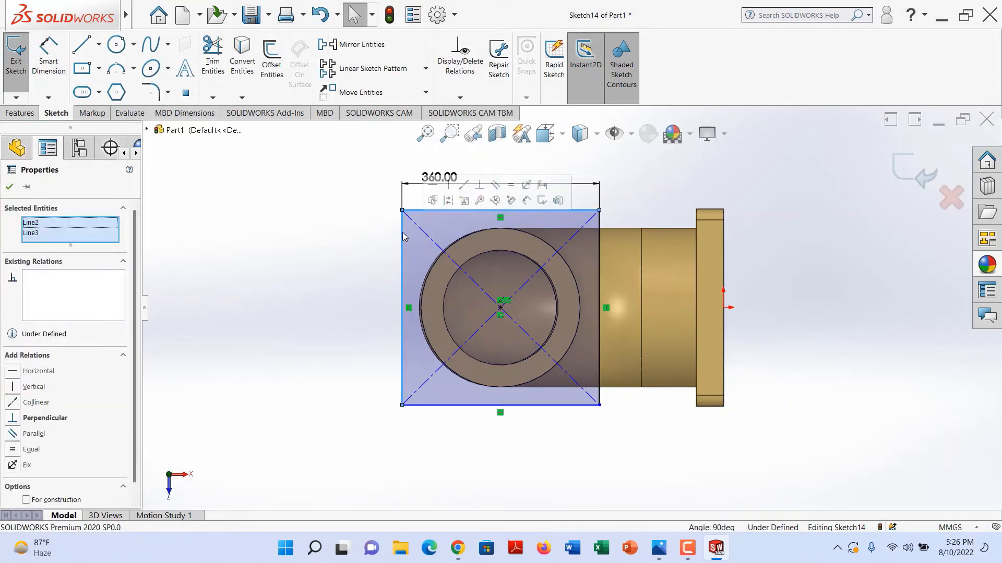
{"action": "left_click", "coordinate": [21, 450]}
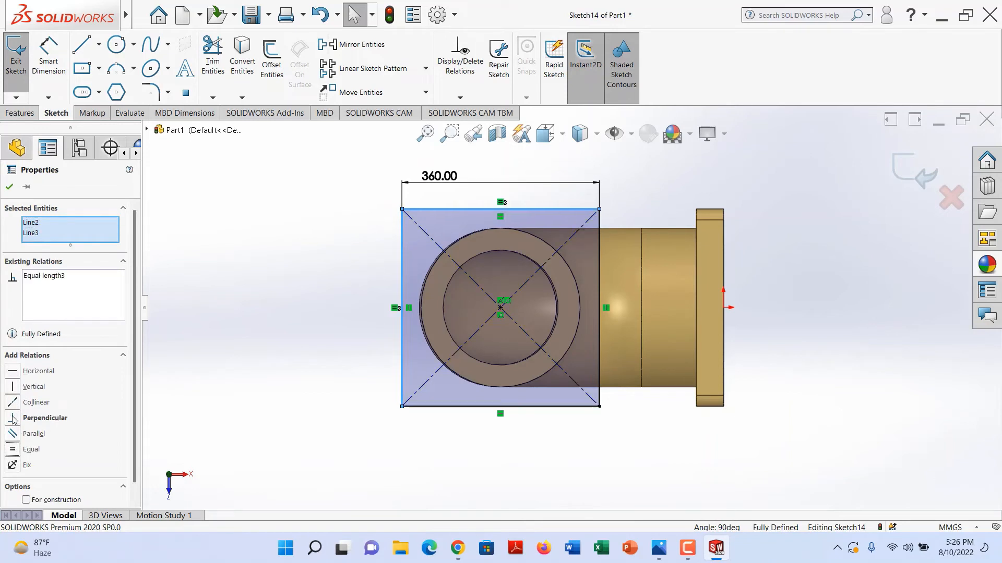
{"action": "left_click", "coordinate": [9, 188]}
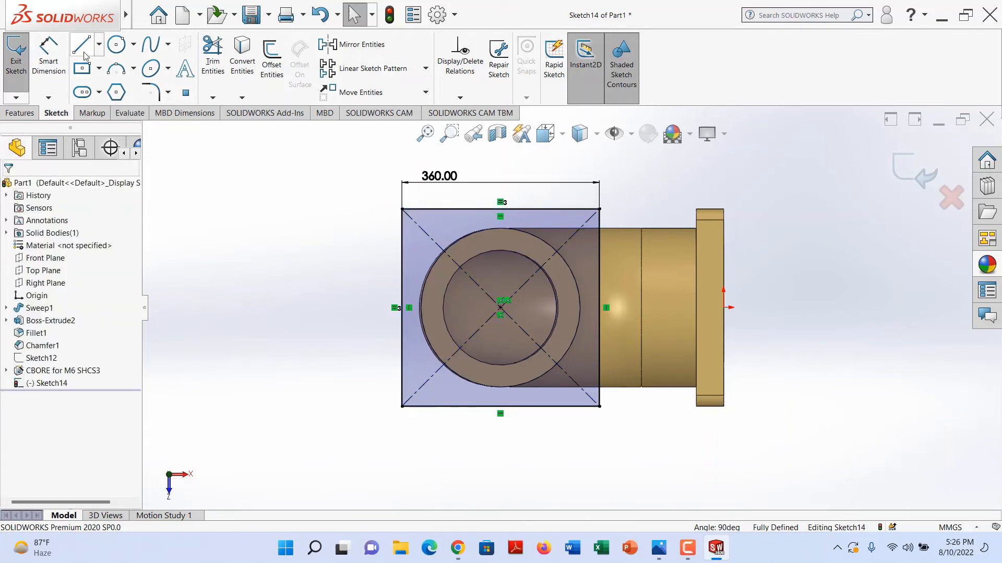
Sketch a second, smaller center rectangle about 234 mm wide on the same centre and make it construction geometry.
{"action": "left_click", "coordinate": [82, 68]}
{"action": "left_click", "coordinate": [500, 307]}
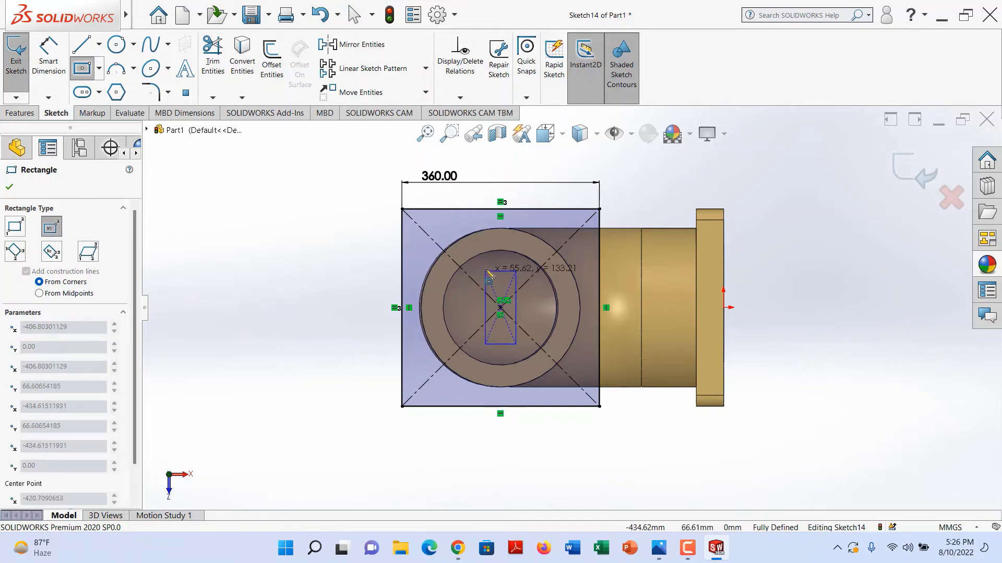
{"action": "left_click", "coordinate": [565, 238]}
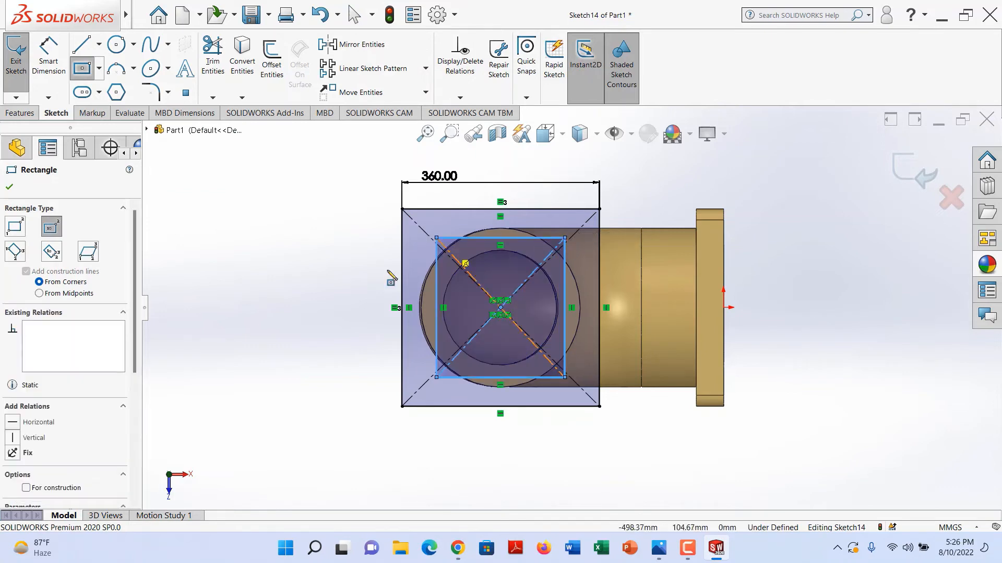
{"action": "left_click", "coordinate": [25, 489]}
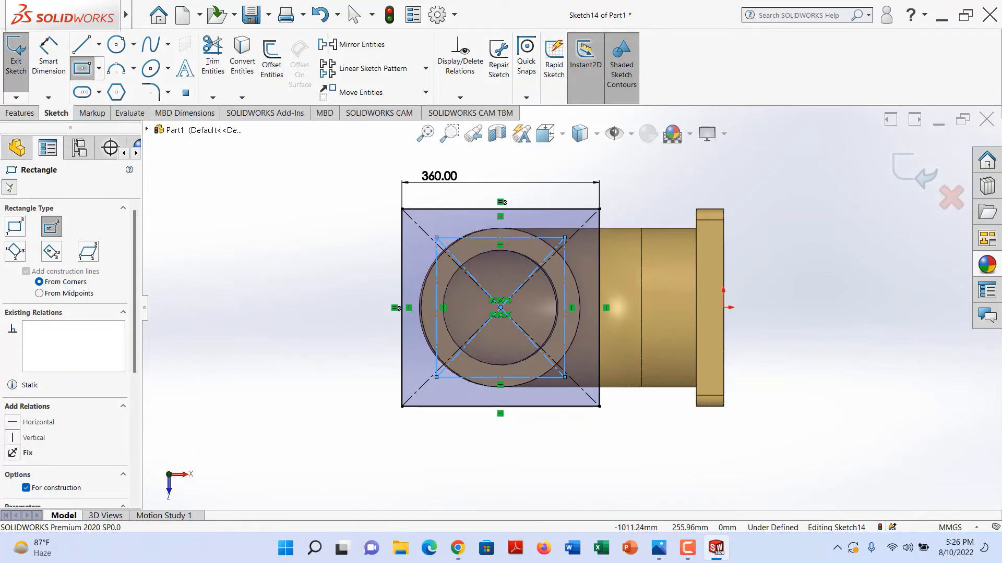
{"action": "key", "text": "Escape"}
Dimension the construction rectangle's horizontal edge to 260 mm.
{"action": "left_click", "coordinate": [49, 57]}
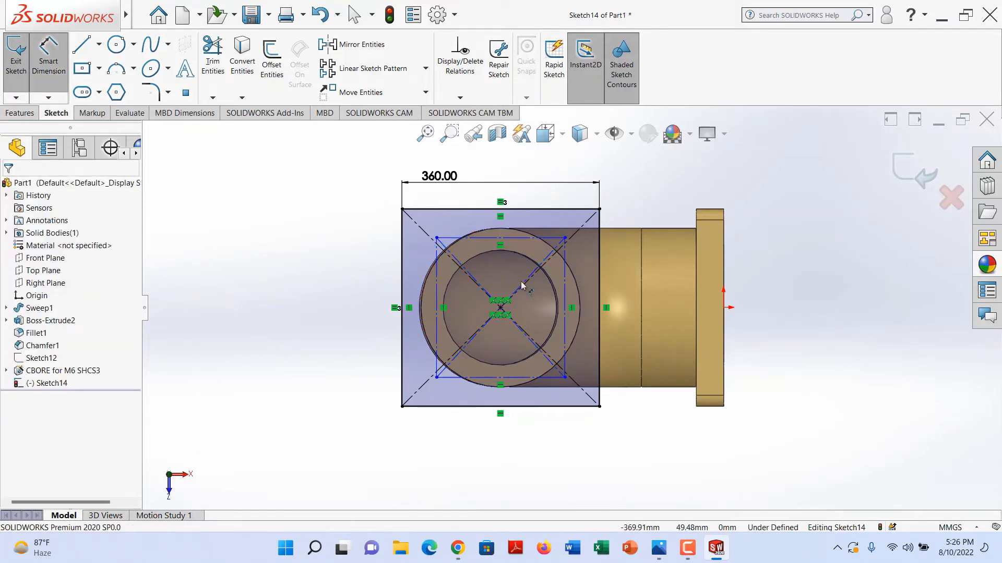
{"action": "left_click", "coordinate": [479, 240]}
{"action": "left_click", "coordinate": [519, 164]}
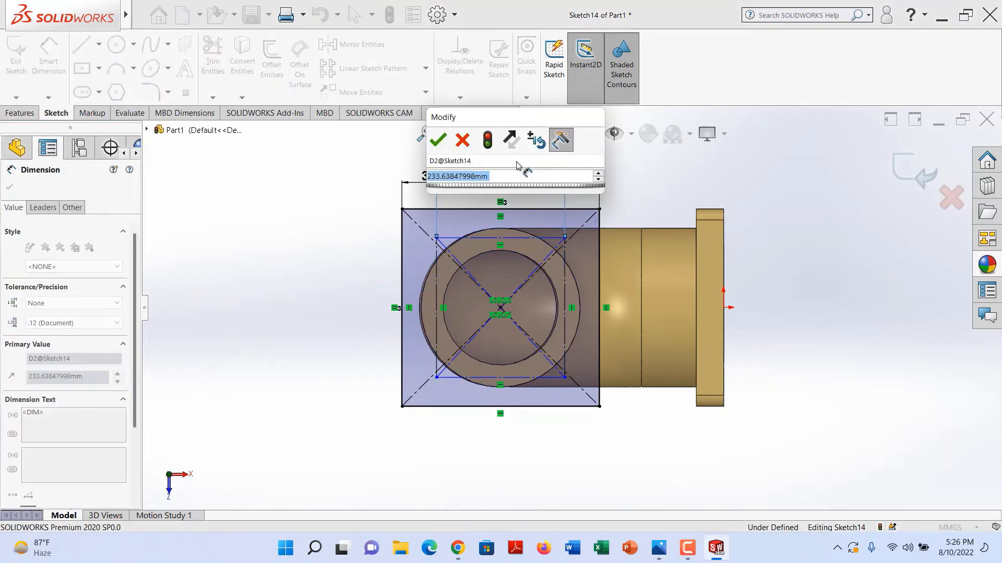
{"action": "type", "text": "260"}
{"action": "key", "text": "Return"}
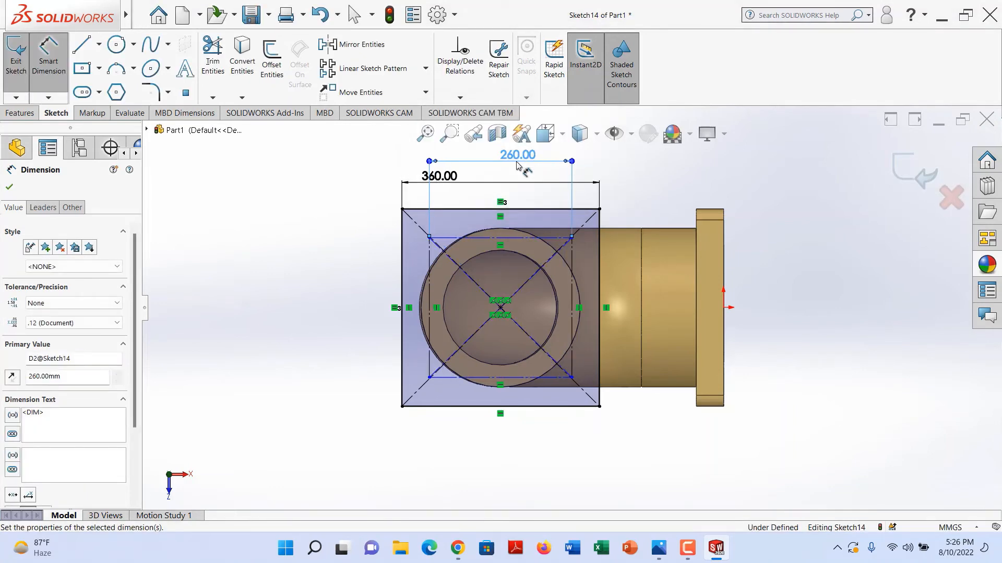
Add an Equal relation between the construction rectangle's horizontal and vertical edges.
{"action": "left_click", "coordinate": [459, 238]}
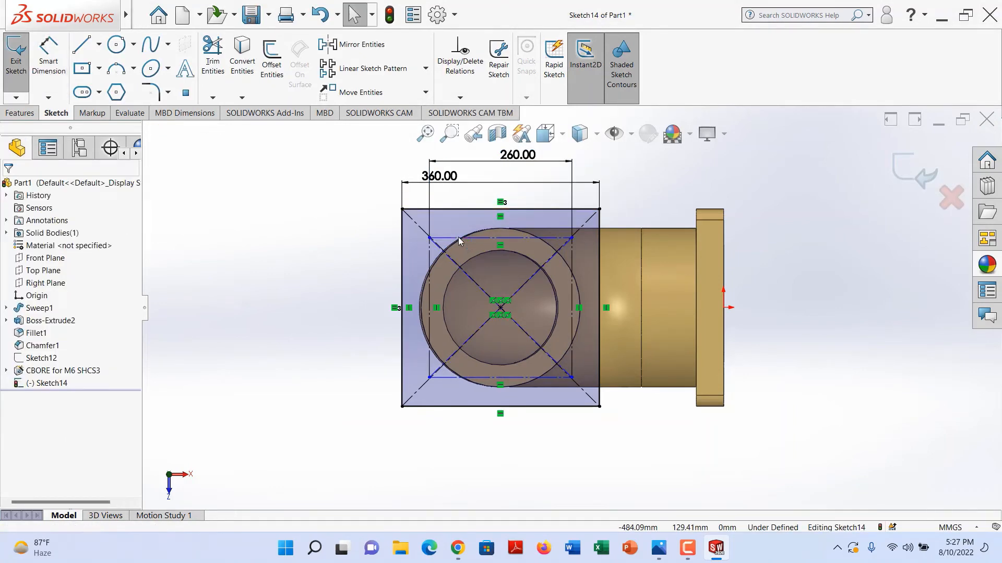
{"action": "left_click", "coordinate": [430, 263], "text": "ctrl"}
{"action": "left_click", "coordinate": [13, 449]}
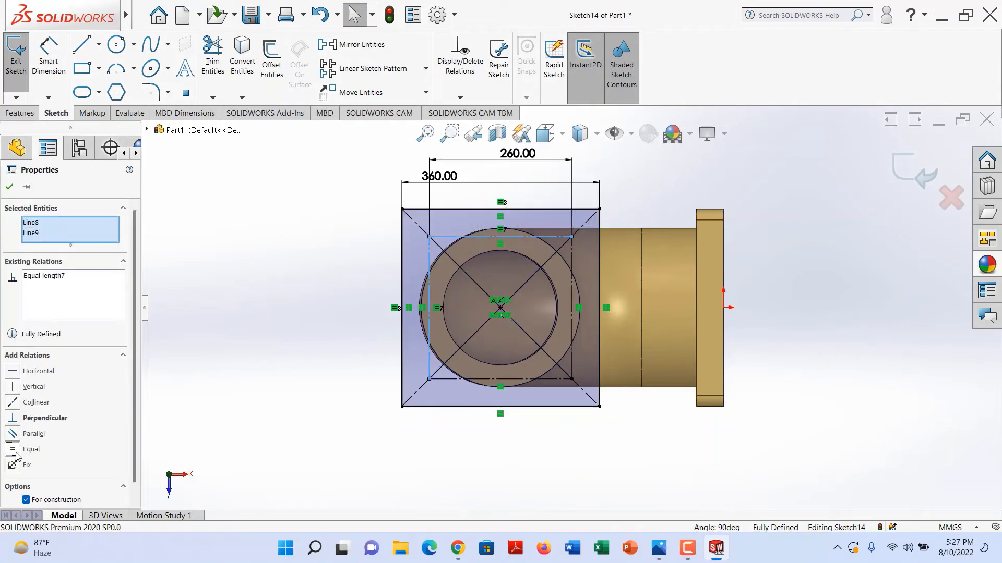
{"action": "left_click", "coordinate": [9, 188]}
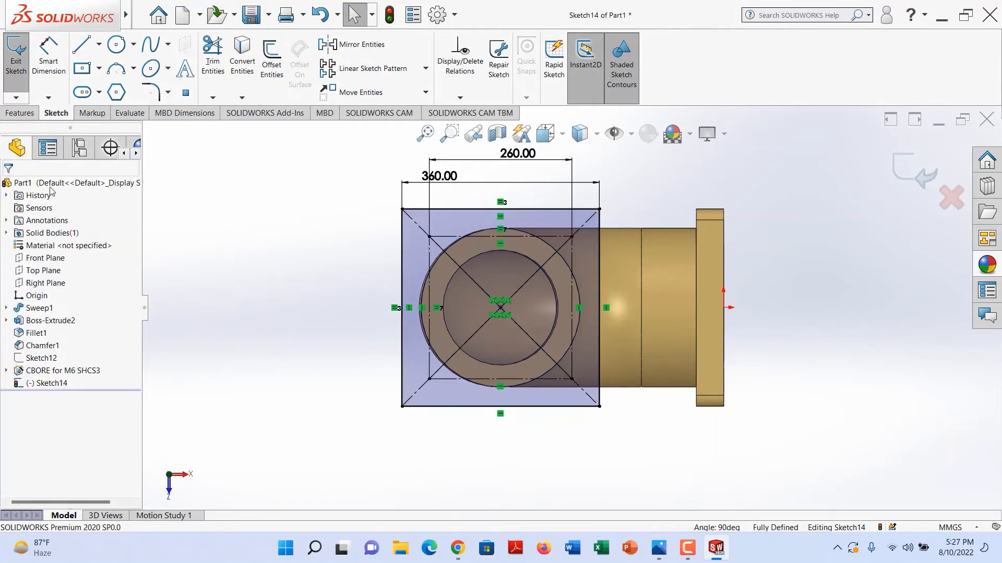
Extrude the region between the outer square and the pipe's outer circle 50 mm blind, reversed down along the pipe and merged.
{"action": "left_click", "coordinate": [21, 113]}
{"action": "left_click", "coordinate": [35, 84]}
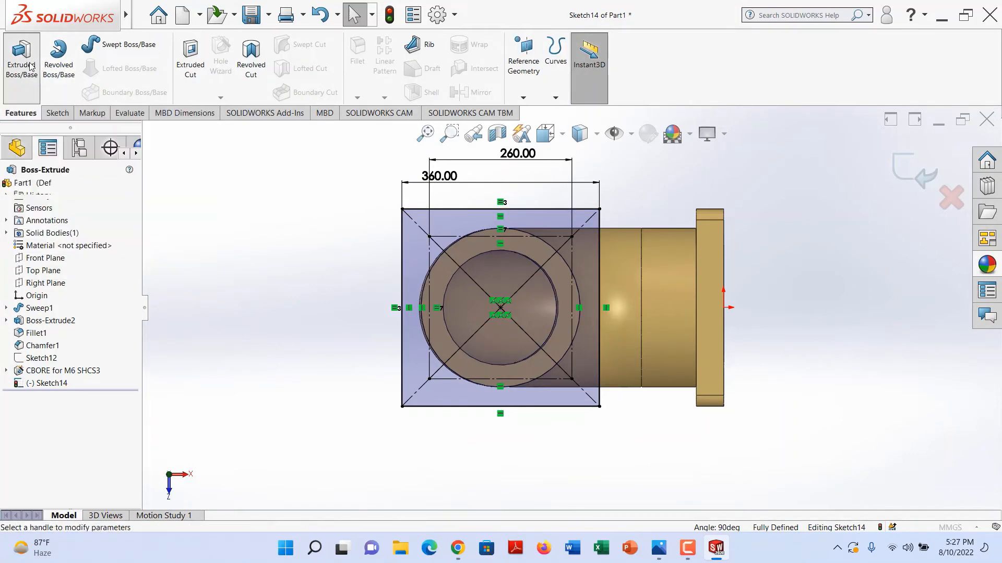
{"action": "left_click", "coordinate": [566, 135]}
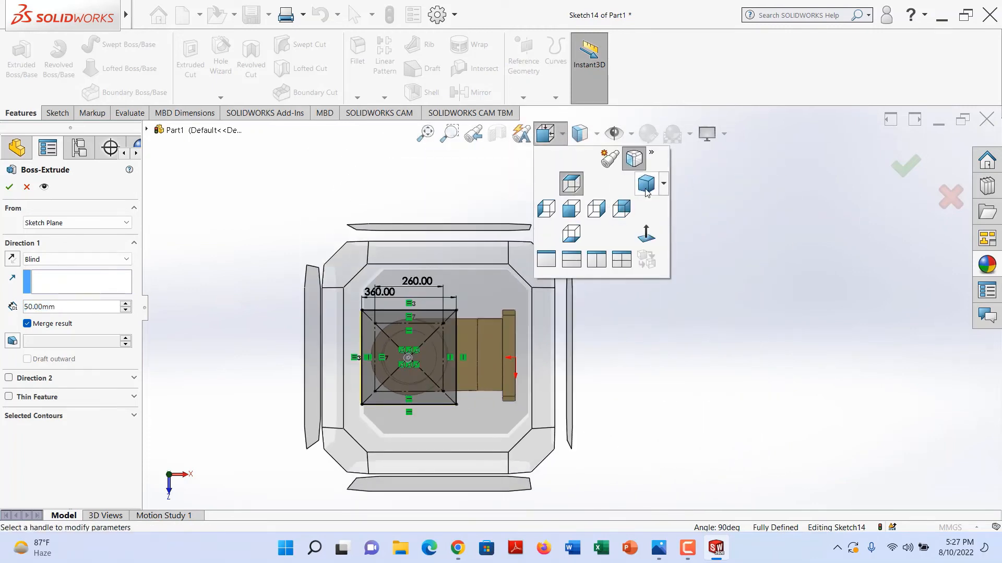
{"action": "left_click", "coordinate": [587, 215]}
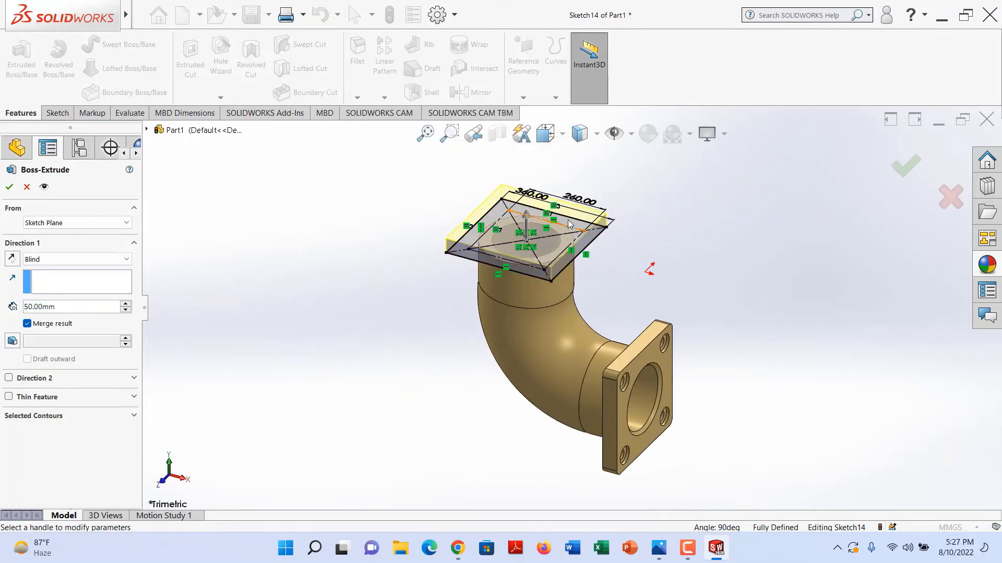
{"action": "scroll", "coordinate": [579, 219], "scroll_direction": "down", "scroll_amount": 3}
{"action": "scroll", "coordinate": [573, 193], "scroll_direction": "down", "scroll_amount": 2}
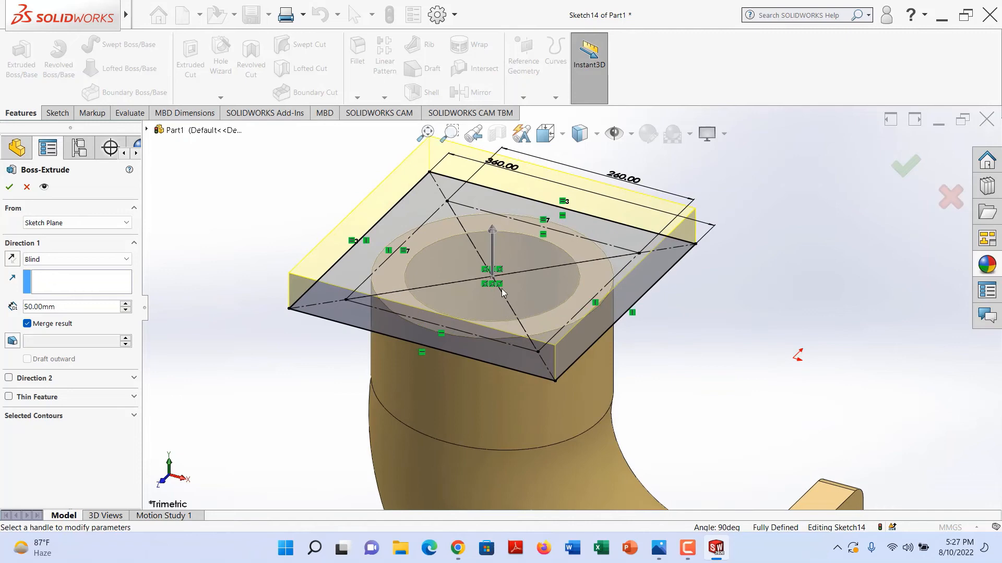
{"action": "left_click", "coordinate": [12, 258]}
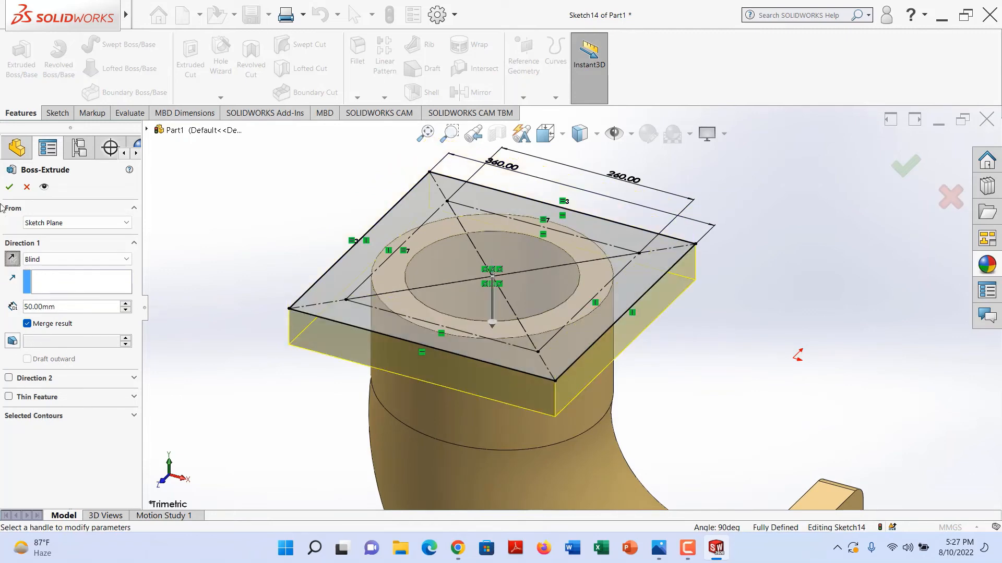
{"action": "left_click", "coordinate": [133, 416]}
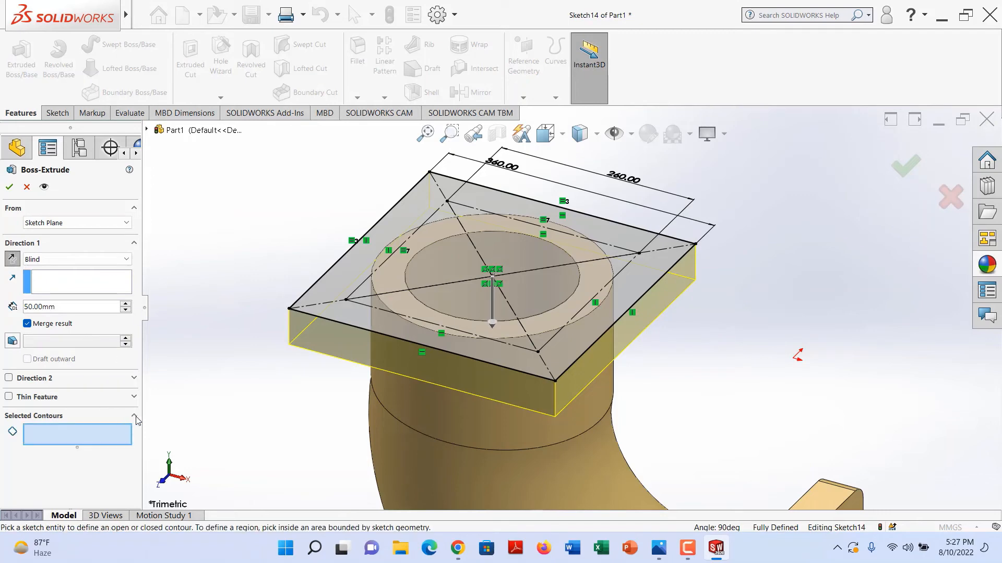
{"action": "left_click", "coordinate": [414, 218]}
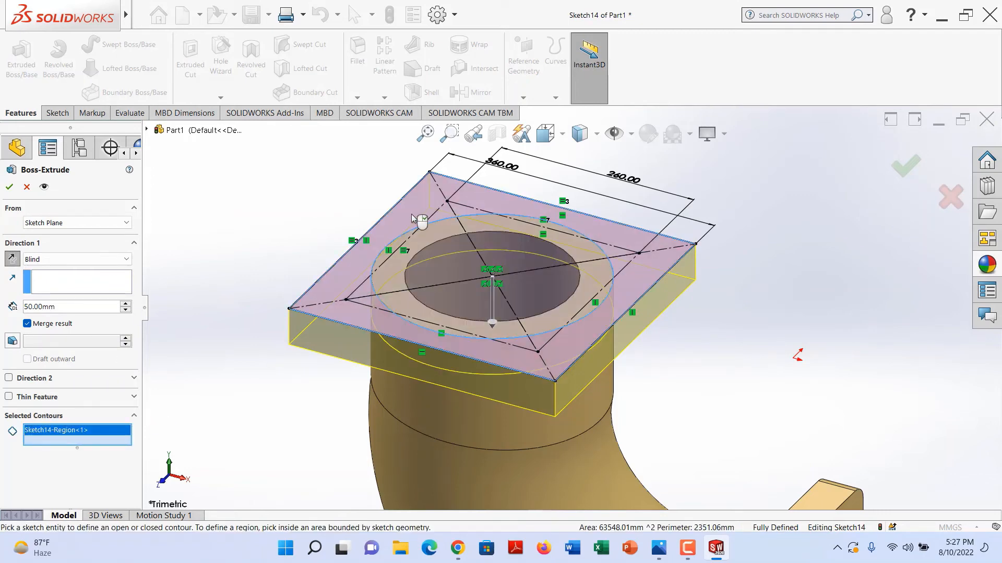
{"action": "left_click", "coordinate": [10, 187]}
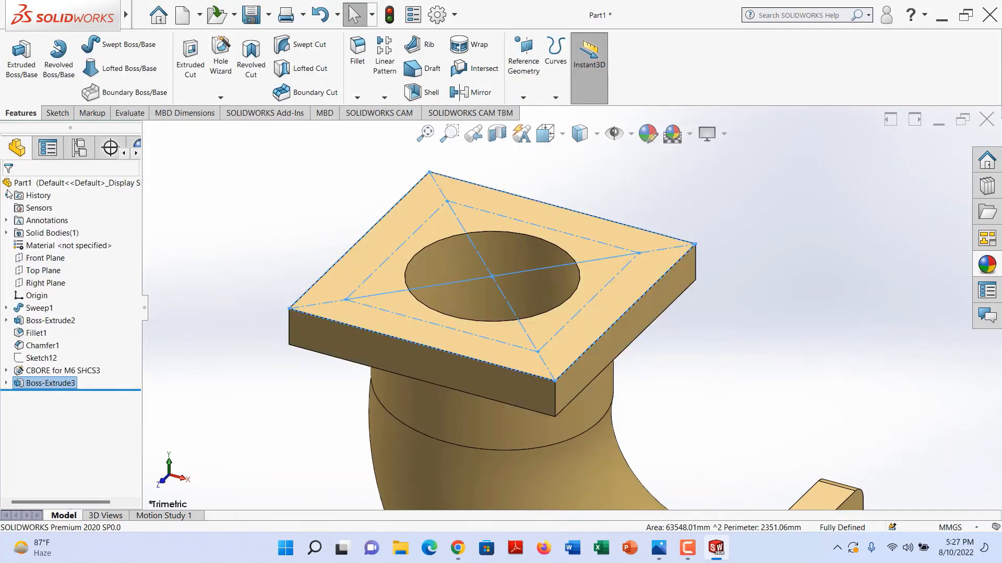
Look normal to the end face of the new square flange.
{"action": "left_click", "coordinate": [638, 243]}
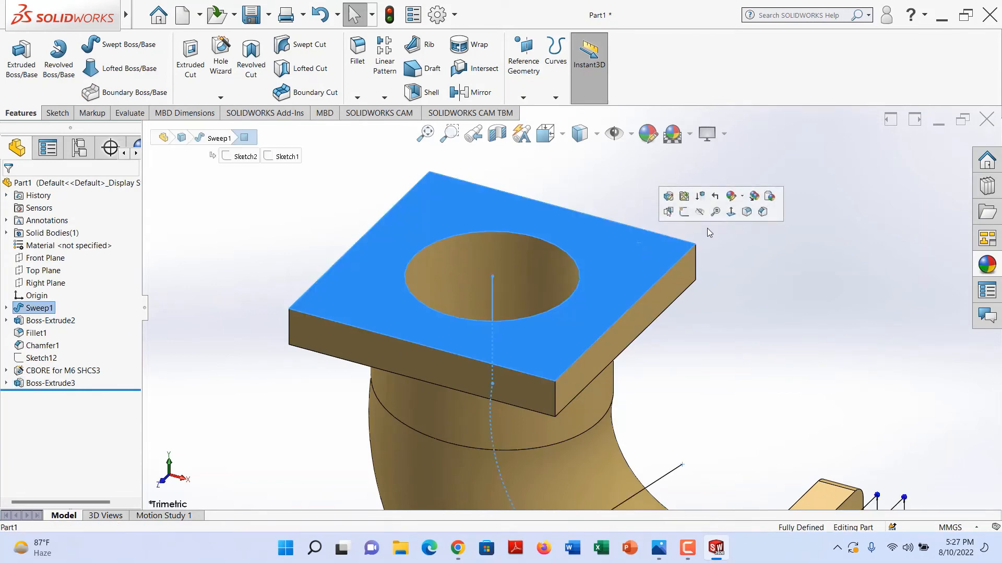
{"action": "left_click", "coordinate": [728, 214]}
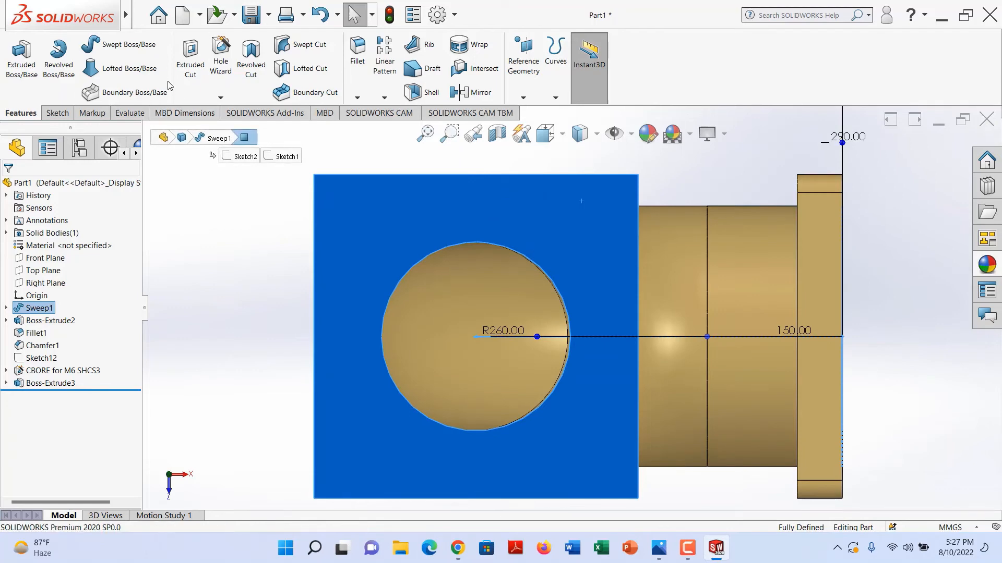
{"action": "left_click", "coordinate": [61, 116]}
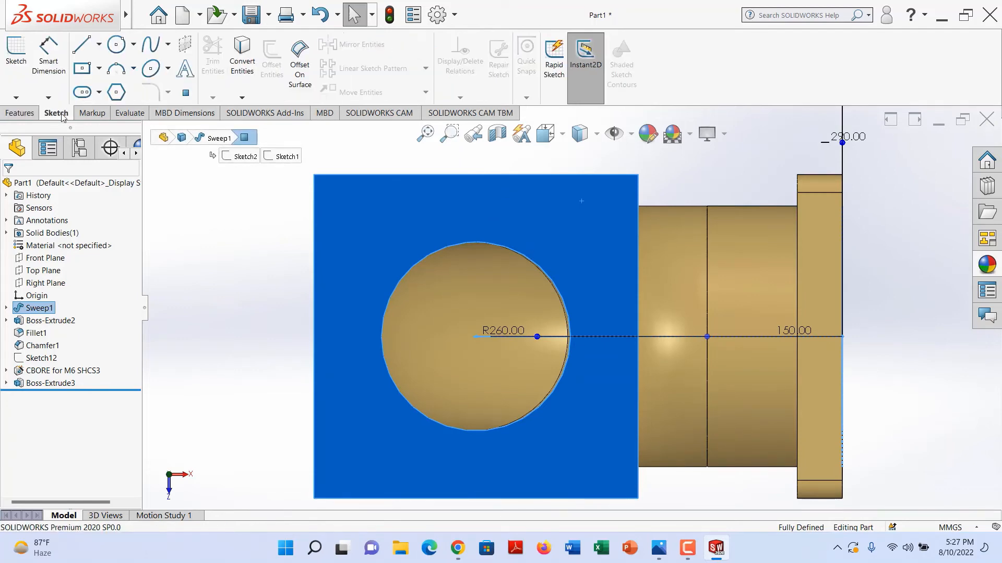
{"action": "left_click", "coordinate": [82, 69]}
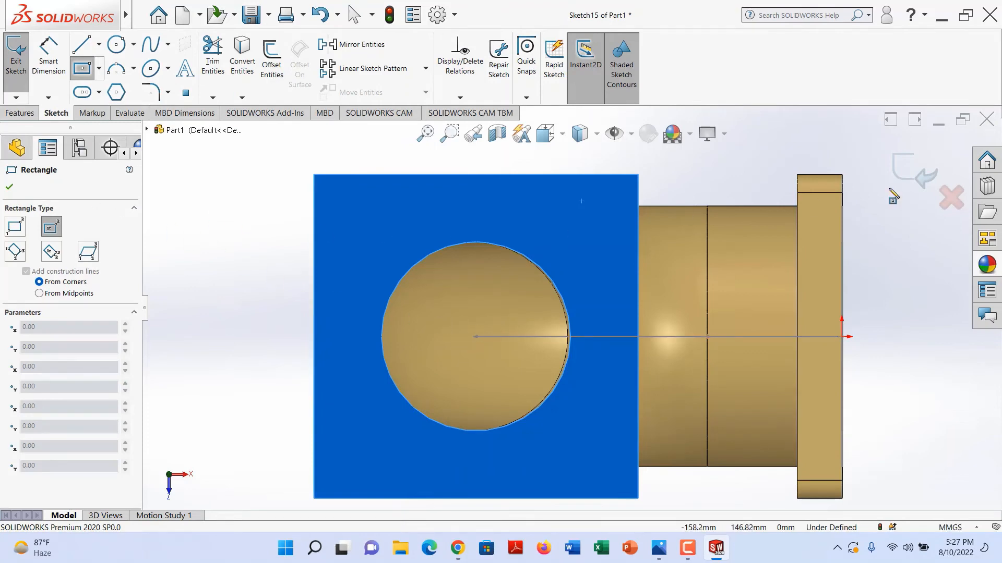
{"action": "left_click", "coordinate": [951, 198]}
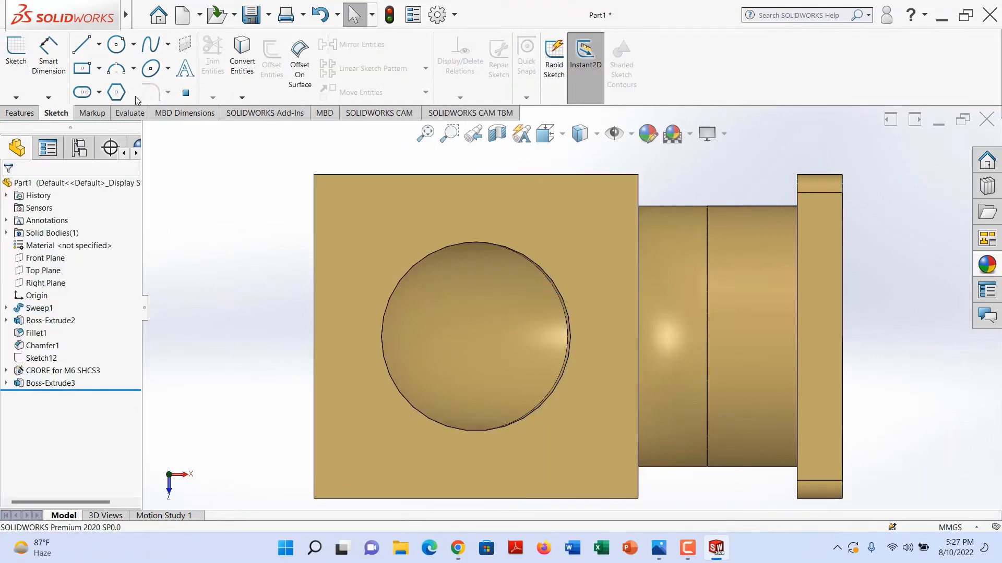
Open a new sketch on the new flange's end face and leave the rectangle tool without drawing anything.
{"action": "left_click", "coordinate": [402, 235]}
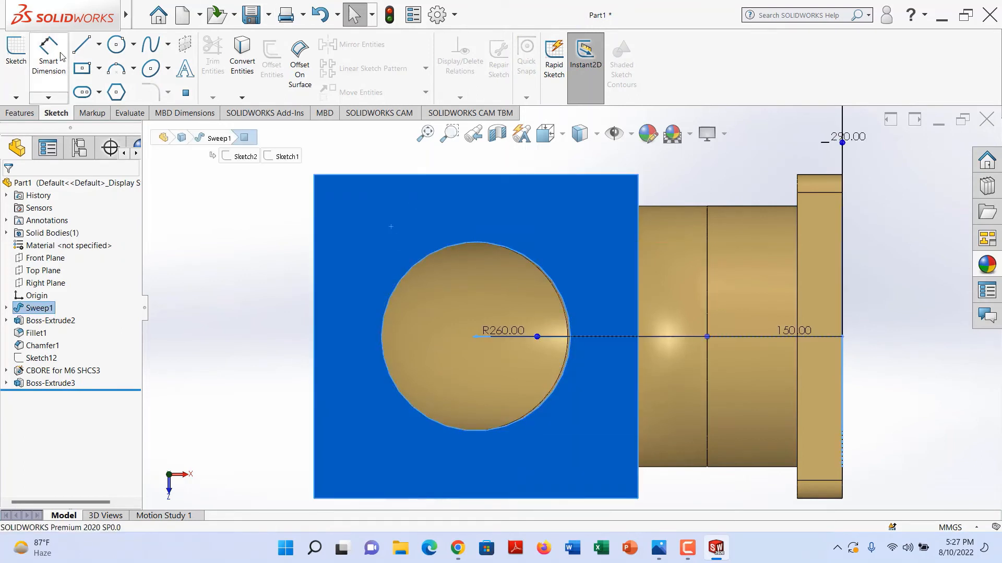
{"action": "left_click", "coordinate": [82, 68]}
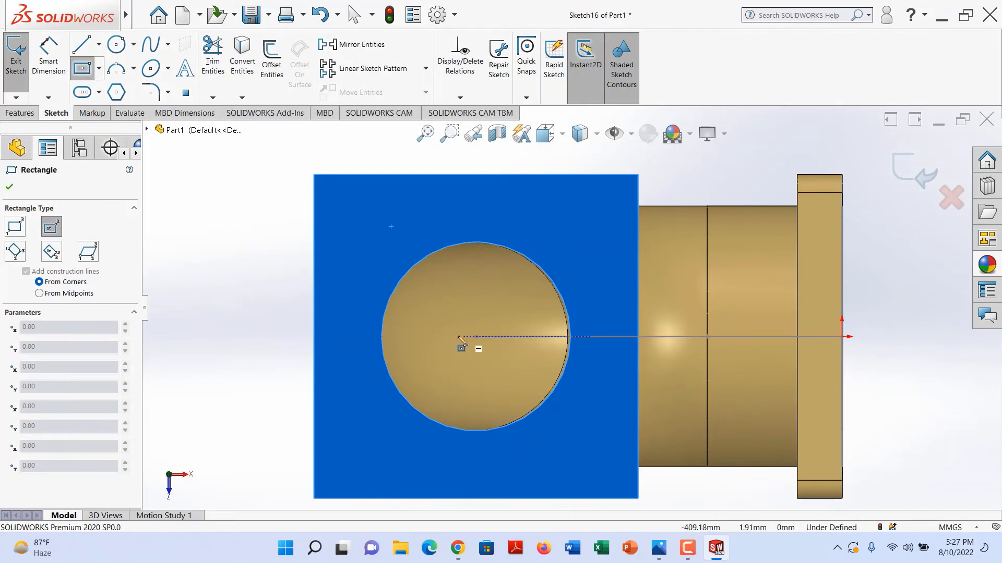
{"action": "key", "text": "Escape"}
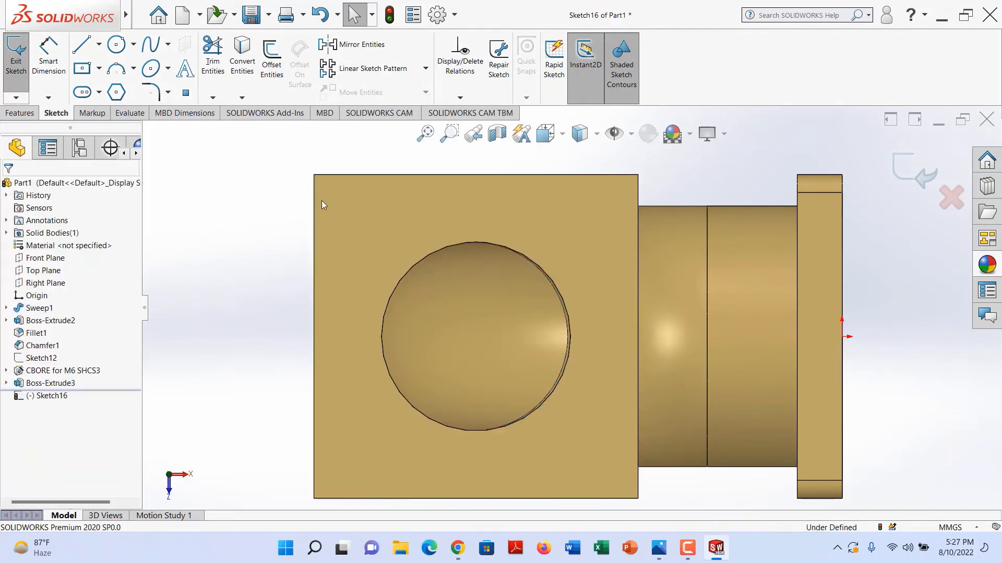
Discard the empty sketch and start a new one on the new square flange's end face.
{"action": "left_click", "coordinate": [950, 197]}
{"action": "scroll", "coordinate": [521, 245], "scroll_direction": "down", "scroll_amount": 2}
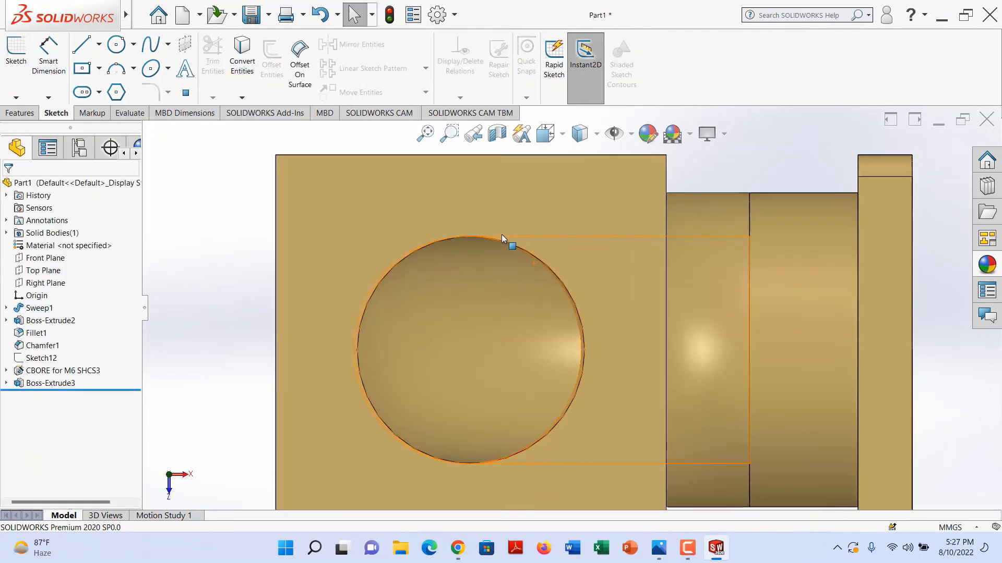
{"action": "double_click", "coordinate": [502, 197]}
{"action": "left_click", "coordinate": [547, 166]}
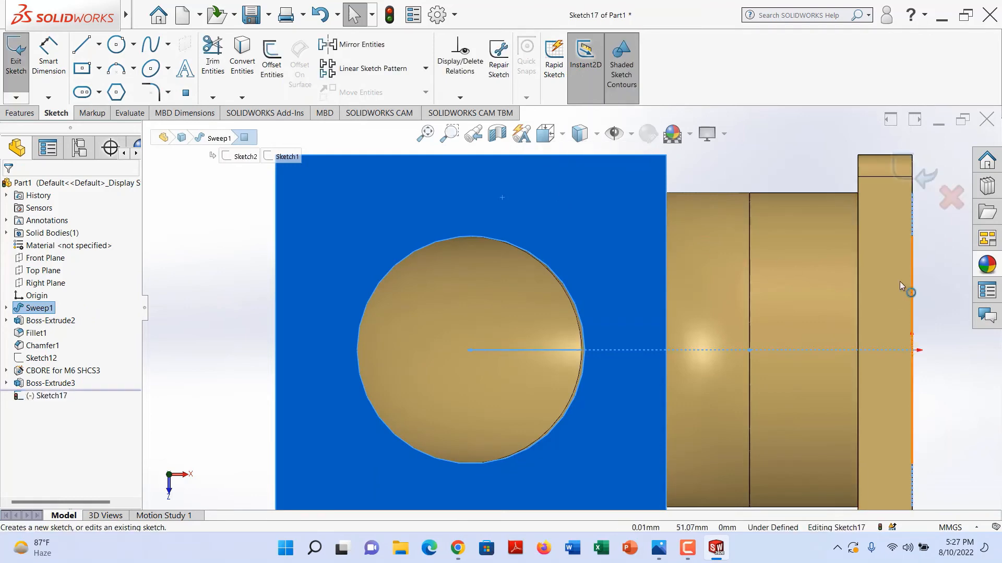
Draw a center rectangle about 240 by 257 mm around the pipe opening, centred on the bore.
{"action": "left_click", "coordinate": [81, 70]}
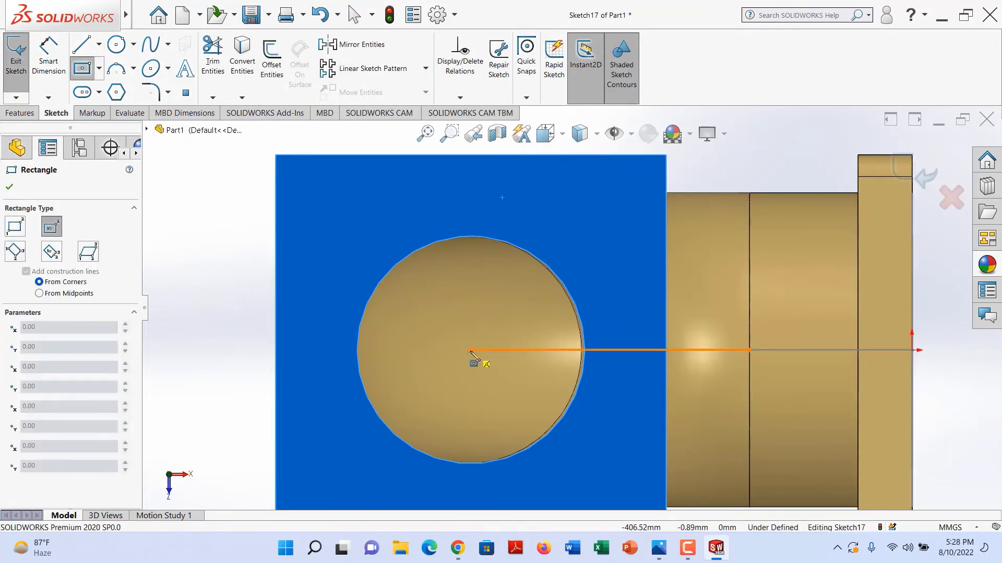
{"action": "left_click", "coordinate": [468, 351]}
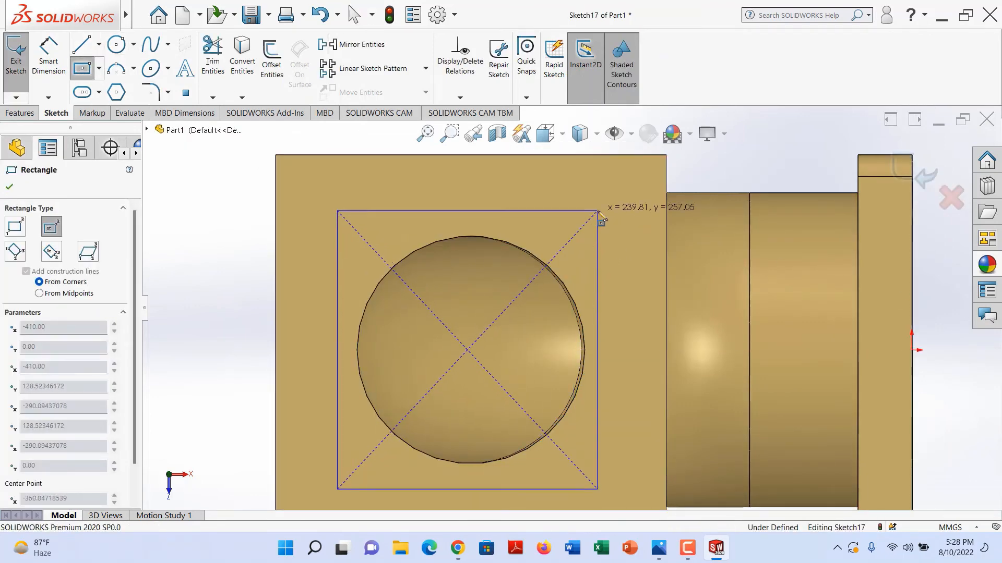
{"action": "left_click", "coordinate": [597, 210]}
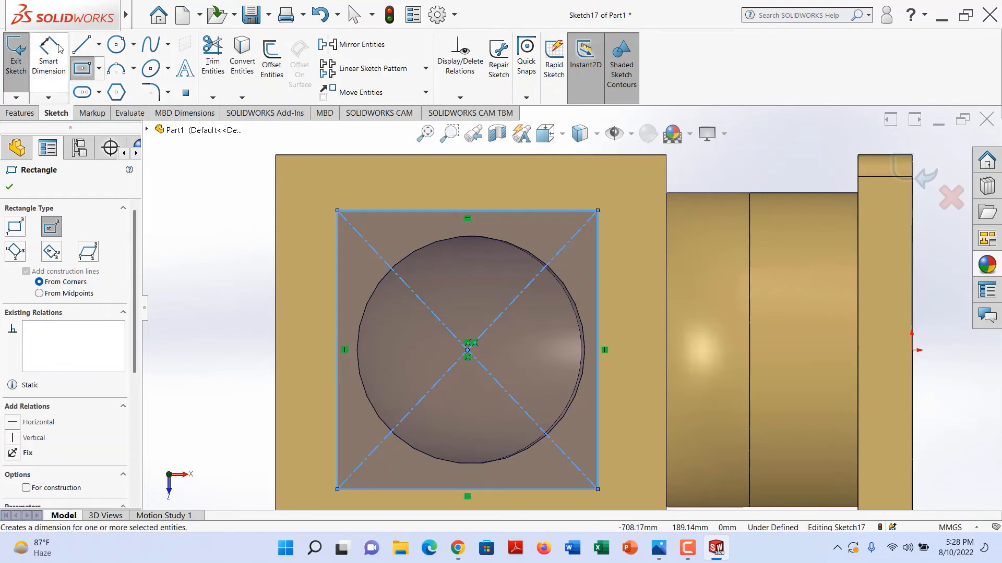
Dimension the rectangle's upper horizontal edge to 260 mm.
{"action": "left_click", "coordinate": [49, 57]}
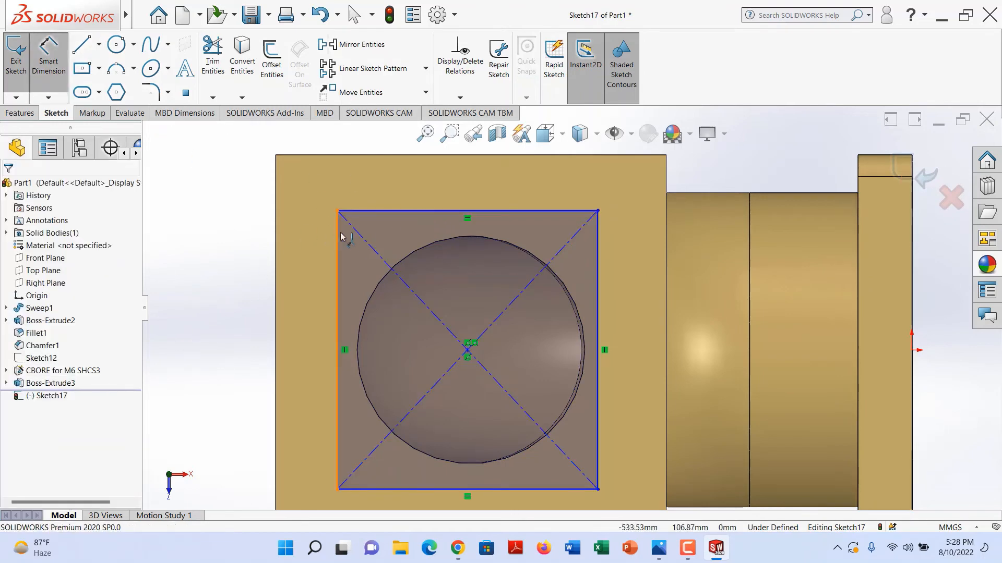
{"action": "left_click", "coordinate": [383, 215]}
{"action": "left_click", "coordinate": [390, 197]}
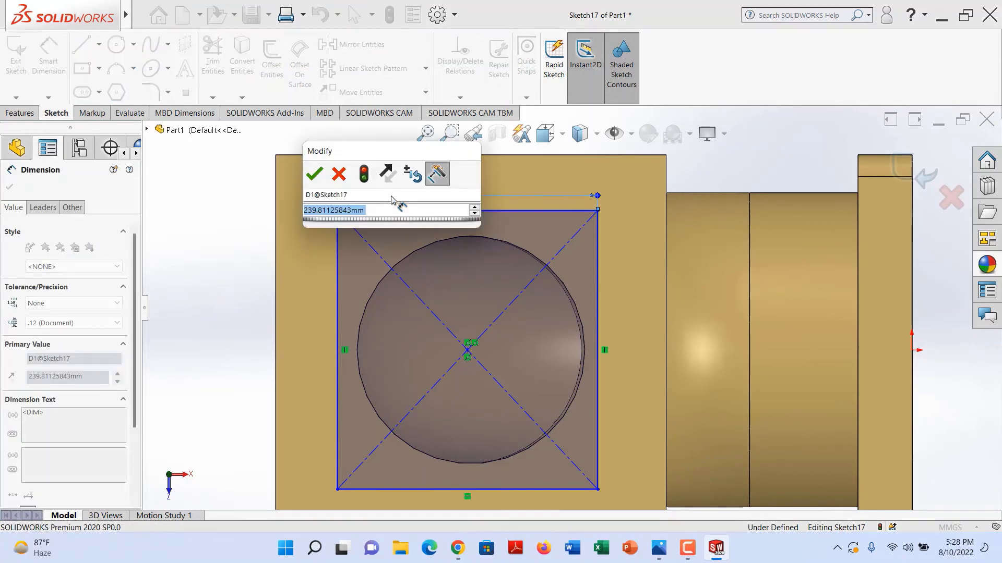
{"action": "type", "text": "260"}
{"action": "key", "text": "Return"}
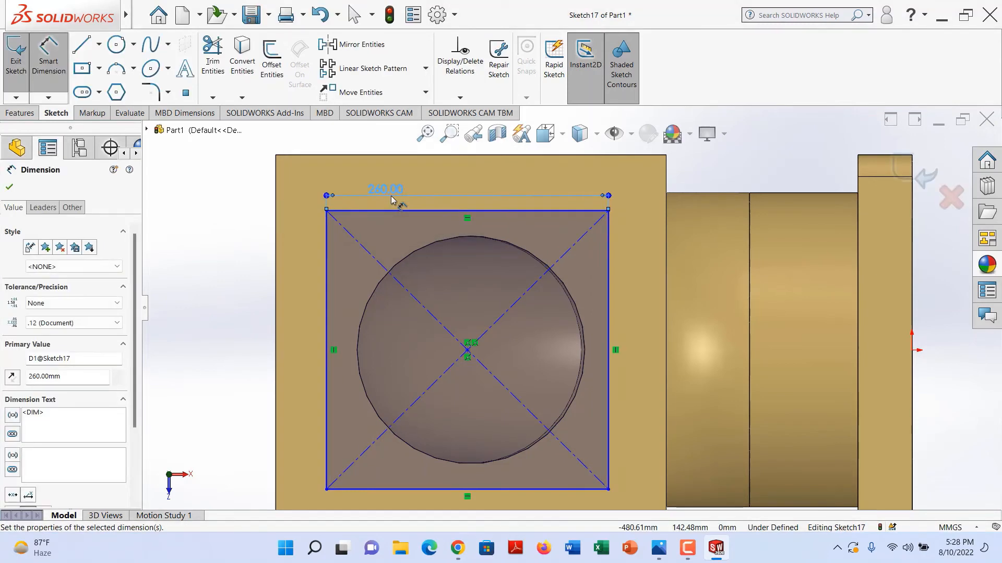
{"action": "key", "text": "Escape"}
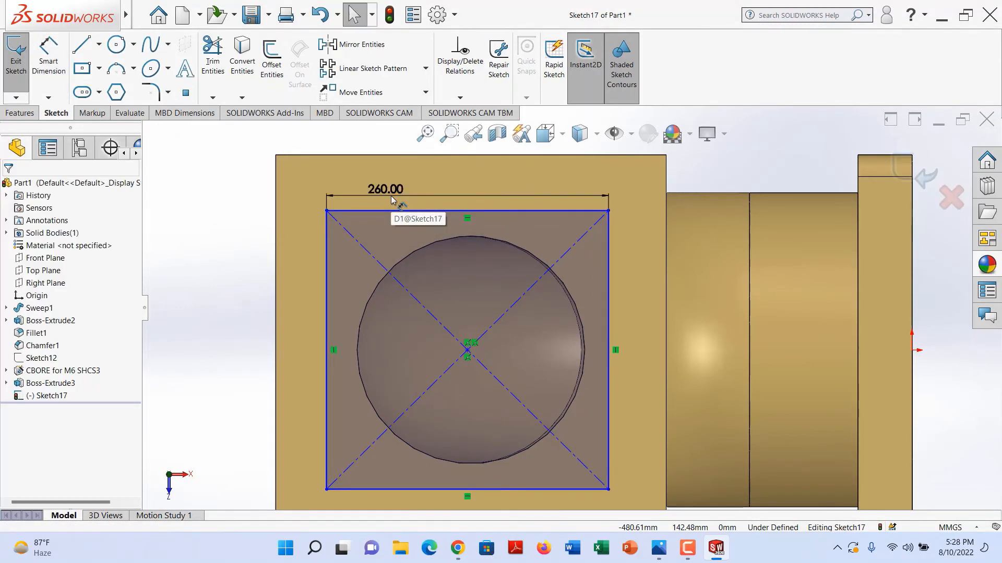
Add an Equal relation between the 260 mm horizontal edge and the adjacent vertical edge of the rectangle.
{"action": "left_click", "coordinate": [381, 211]}
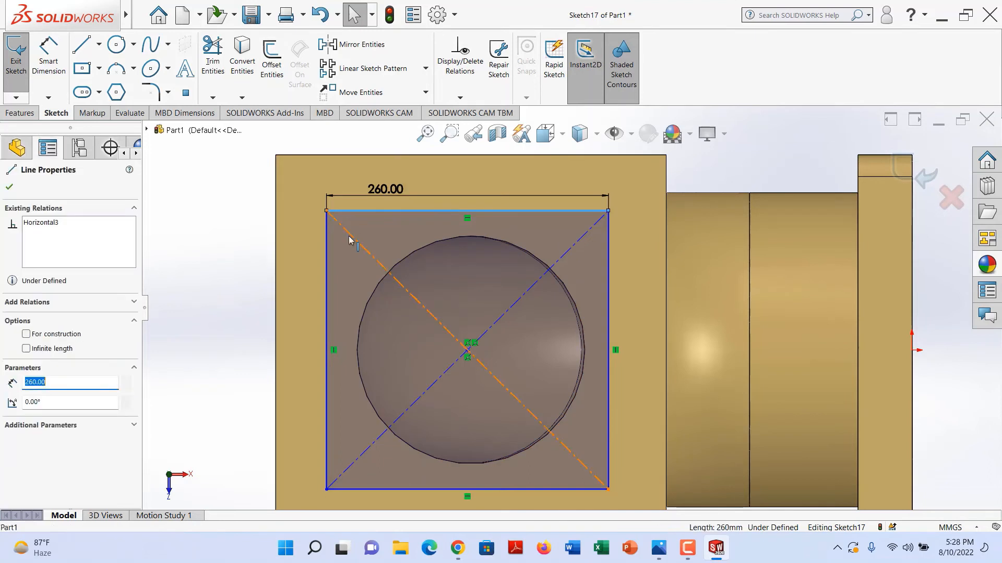
{"action": "left_click", "coordinate": [327, 253], "text": "ctrl"}
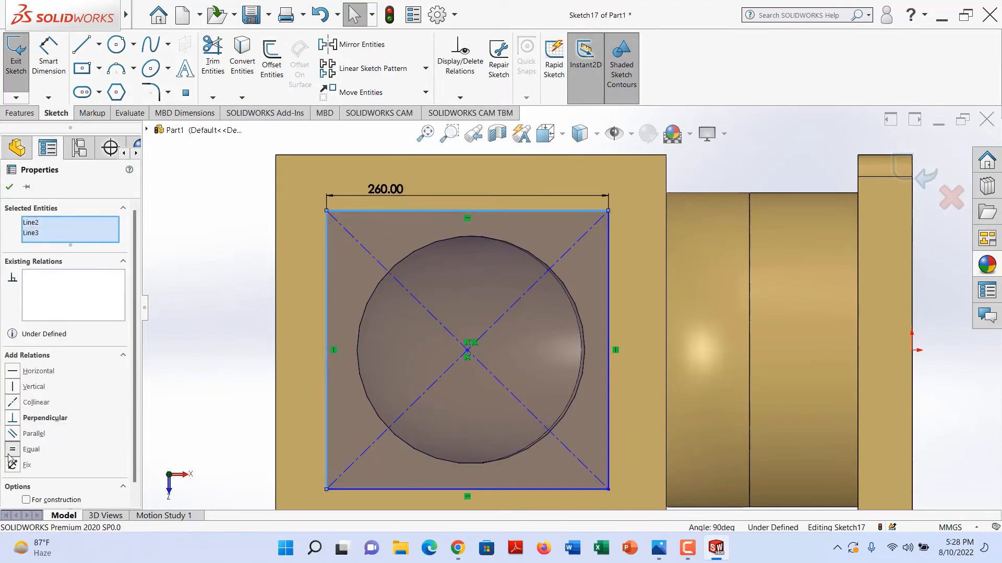
{"action": "left_click", "coordinate": [12, 450]}
{"action": "left_click", "coordinate": [8, 188]}
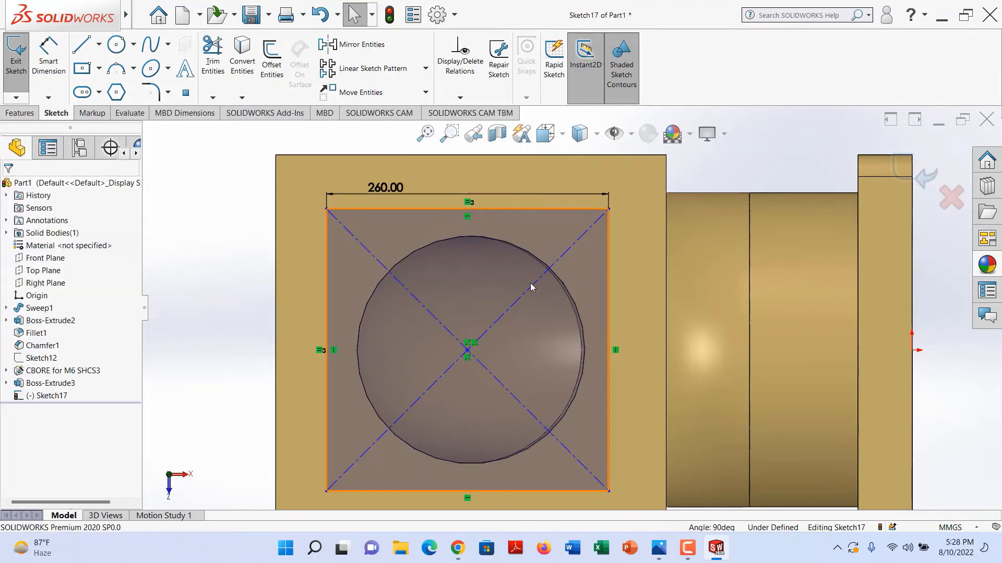
Convert all four sides of the 260 mm square to construction geometry and exit the sketch.
{"action": "left_click", "coordinate": [326, 271]}
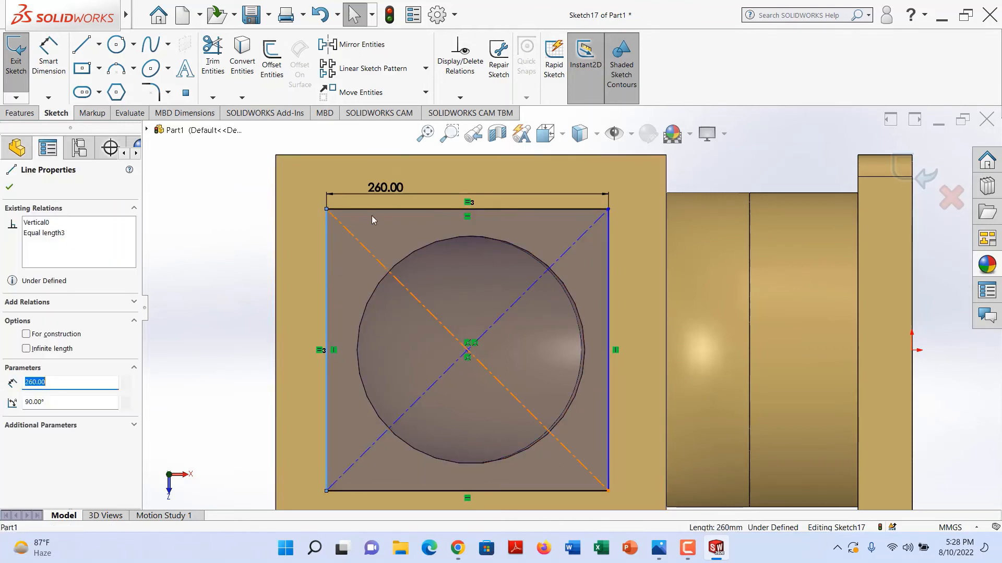
{"action": "left_click", "coordinate": [380, 209], "text": "ctrl"}
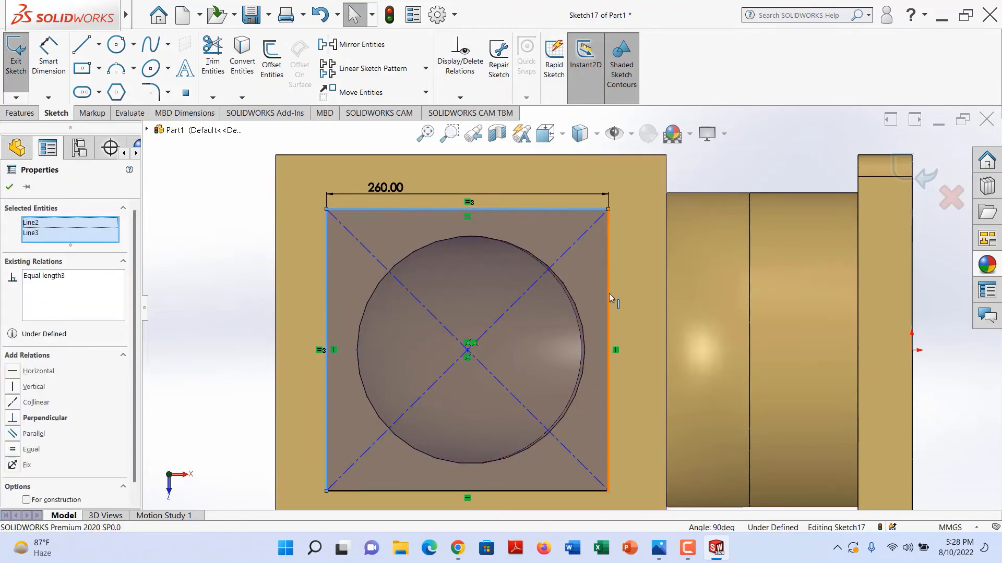
{"action": "left_click", "coordinate": [608, 294], "text": "ctrl"}
{"action": "left_click", "coordinate": [524, 490], "text": "ctrl"}
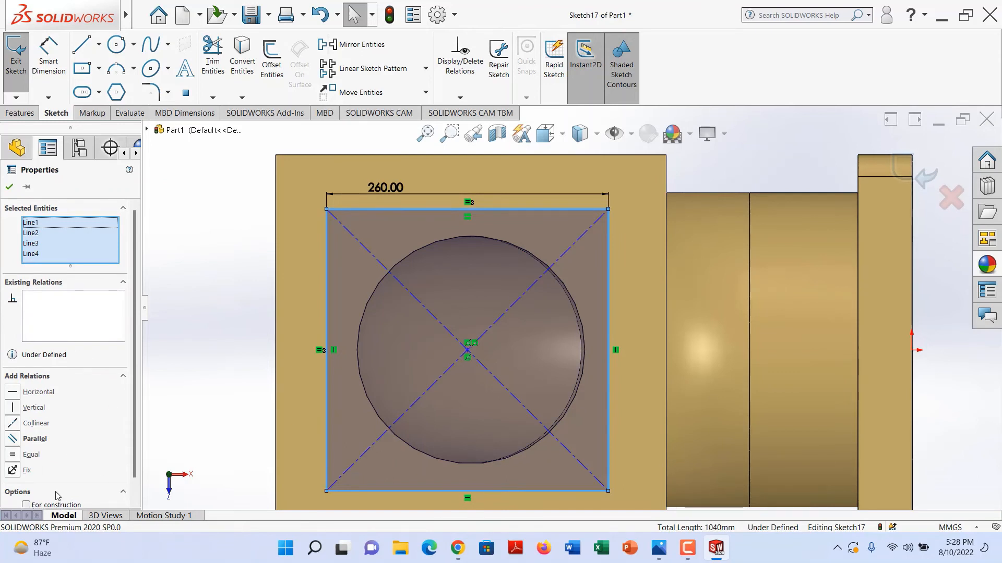
{"action": "scroll", "coordinate": [140, 471], "scroll_direction": "down", "scroll_amount": 1}
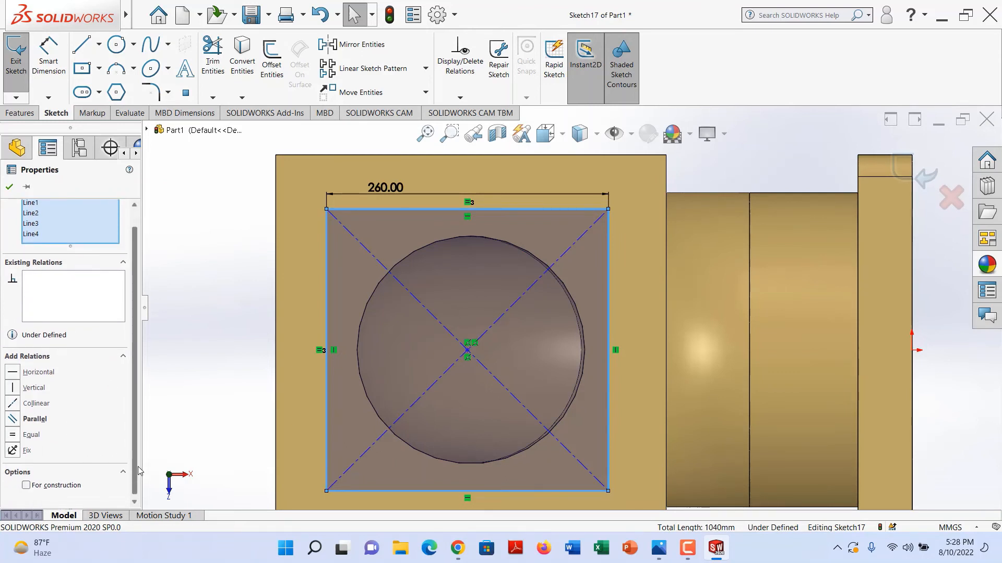
{"action": "left_click", "coordinate": [27, 484]}
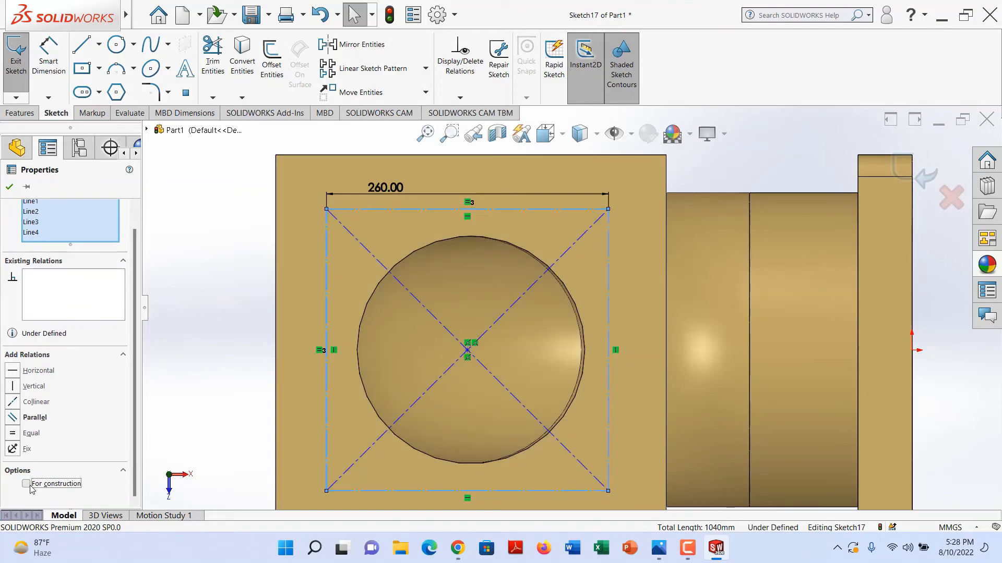
{"action": "left_click", "coordinate": [9, 187]}
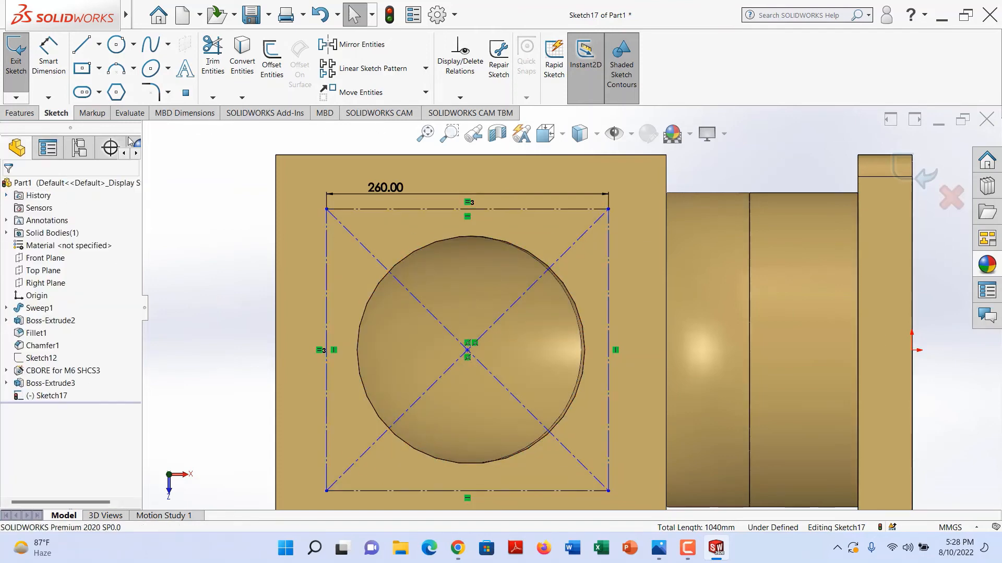
{"action": "left_click", "coordinate": [21, 113]}
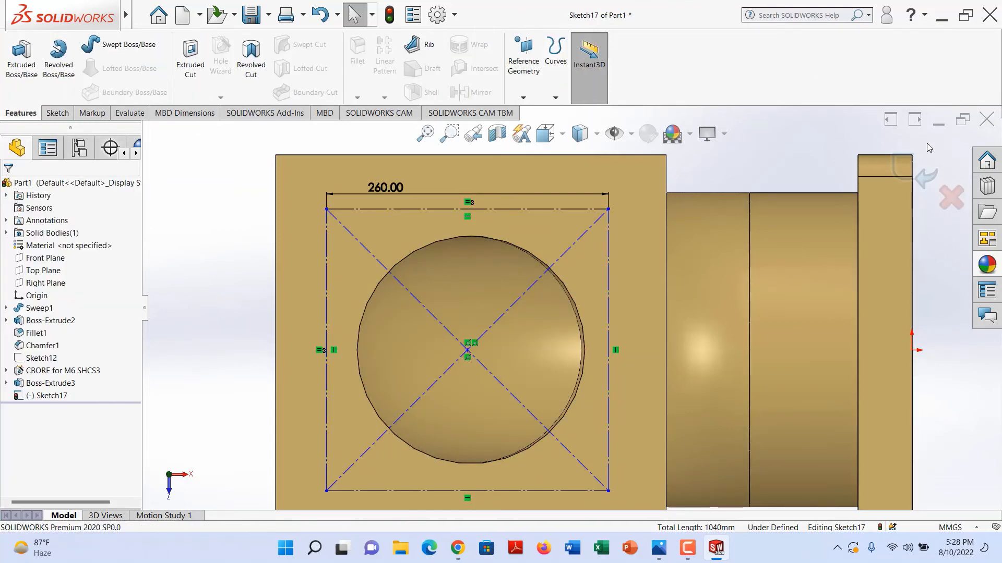
{"action": "left_click", "coordinate": [919, 169]}
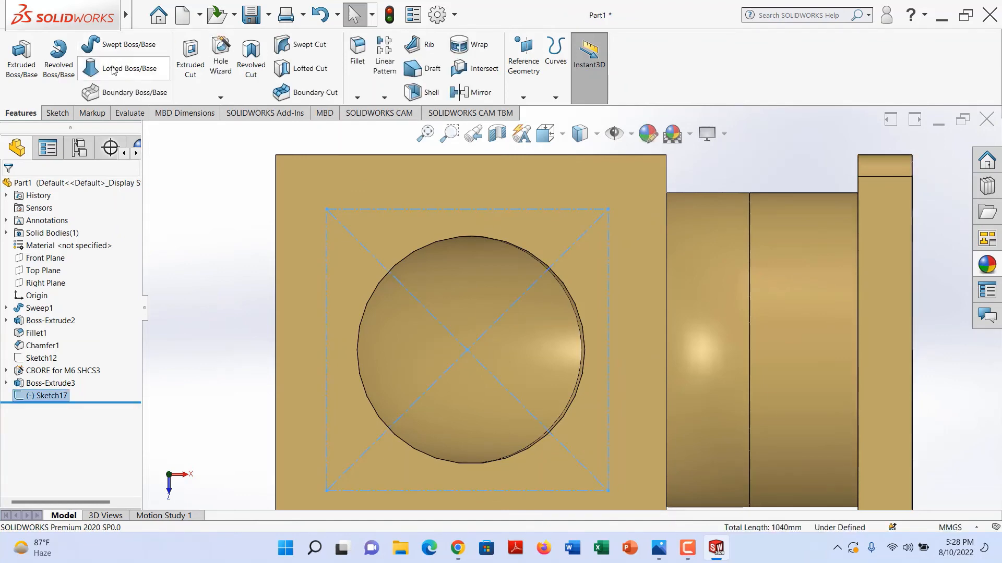
Add ANSI Metric M6 socket head cap screw counterbore holes with Normal fit at the construction square's four corners, positioned with a 3D sketch.
{"action": "left_click", "coordinate": [221, 57]}
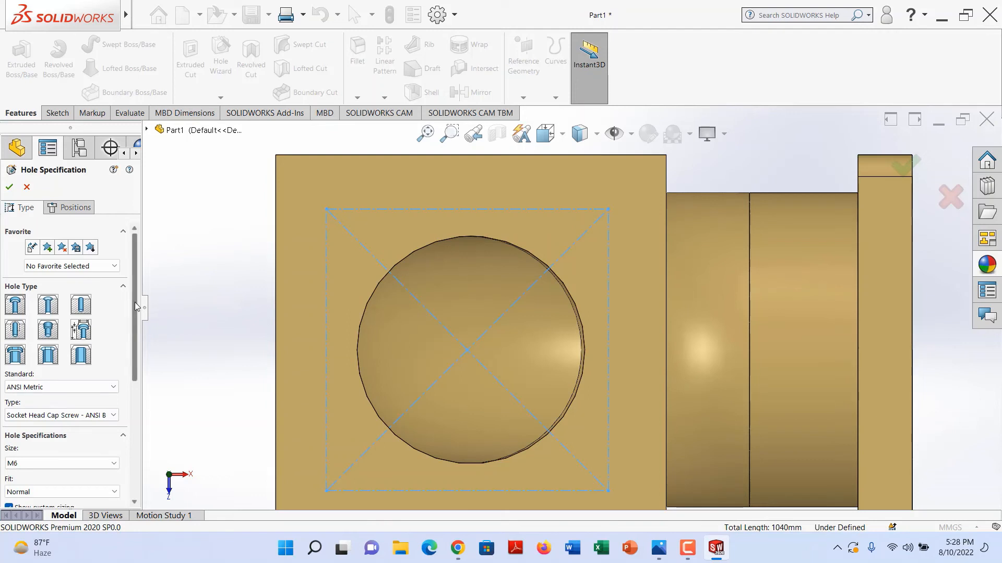
{"action": "left_click_drag", "start_coordinate": [135, 302], "coordinate": [157, 279]}
{"action": "left_click", "coordinate": [76, 207]}
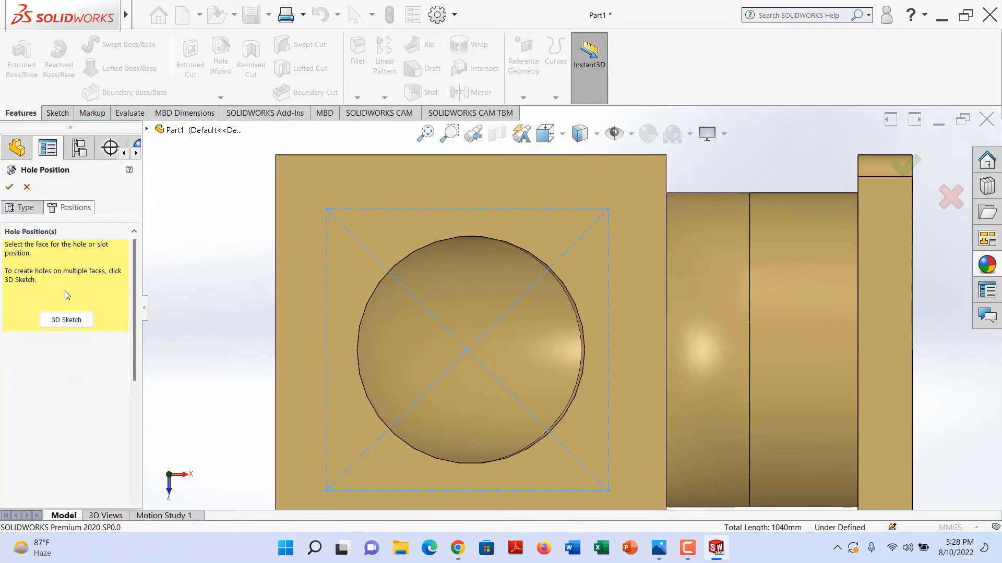
{"action": "left_click", "coordinate": [67, 319]}
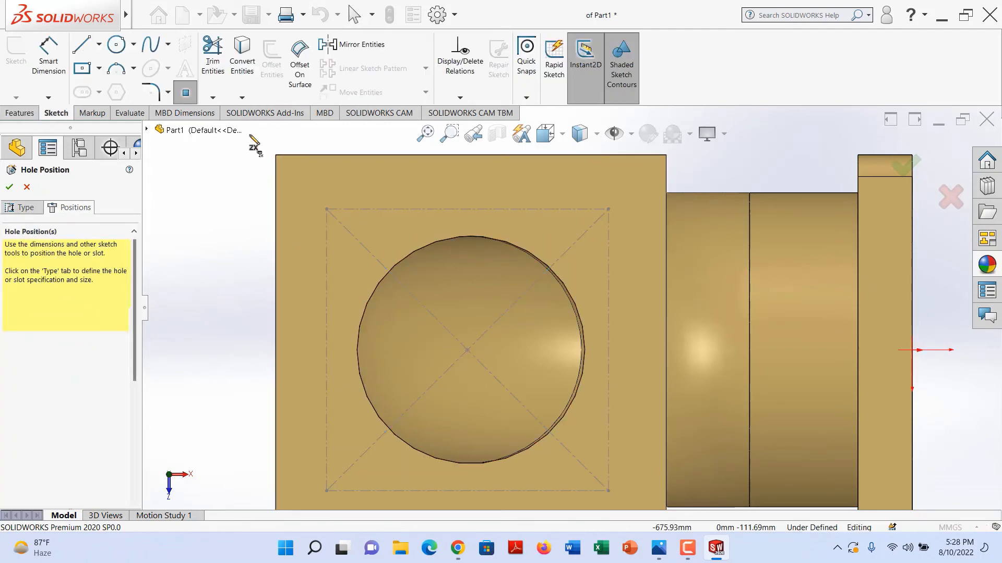
{"action": "left_click", "coordinate": [326, 208]}
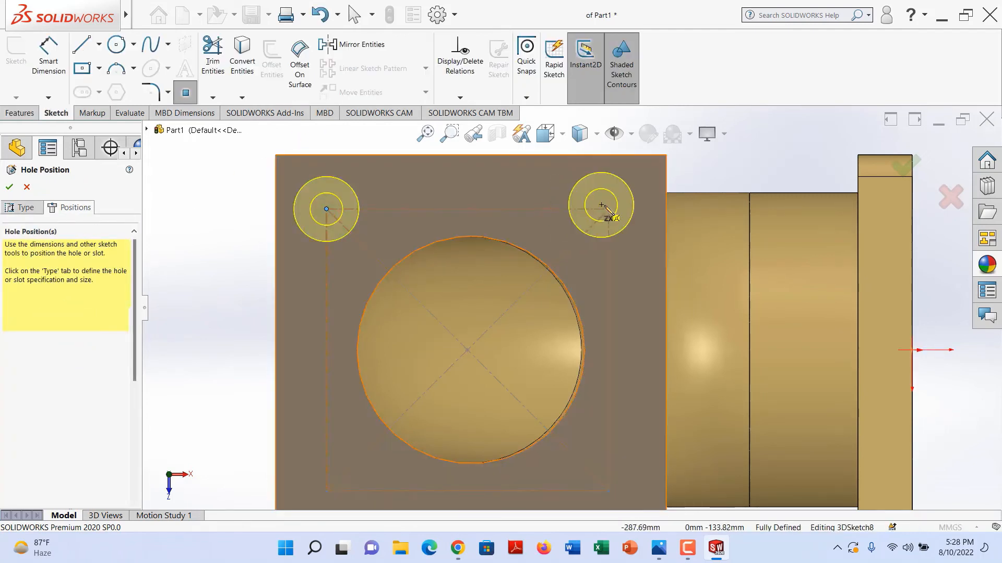
{"action": "left_click", "coordinate": [608, 209]}
{"action": "scroll", "coordinate": [579, 295], "scroll_direction": "up", "scroll_amount": 4}
{"action": "scroll", "coordinate": [590, 375], "scroll_direction": "down", "scroll_amount": 6}
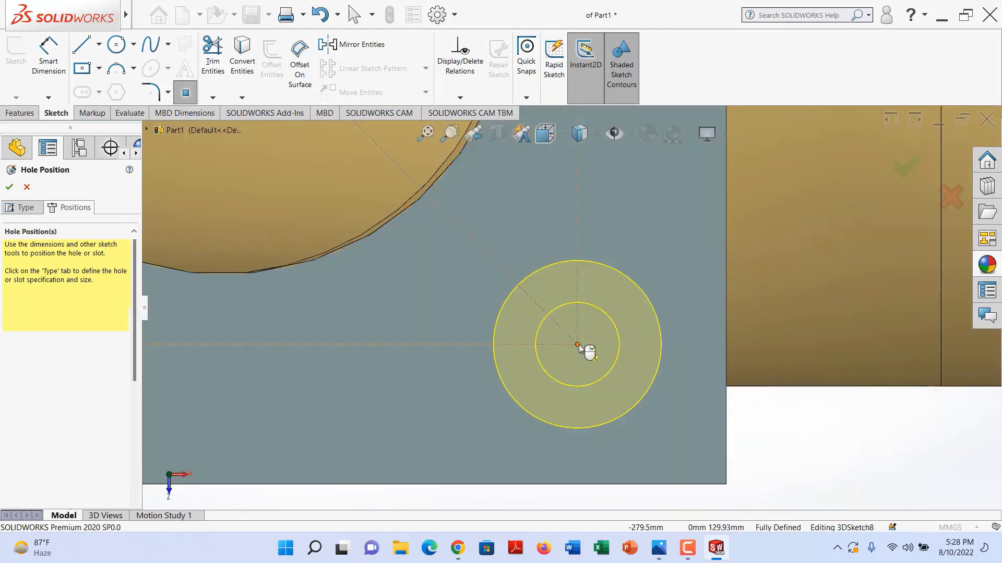
{"action": "left_click", "coordinate": [577, 345]}
{"action": "scroll", "coordinate": [578, 345], "scroll_direction": "up", "scroll_amount": 5}
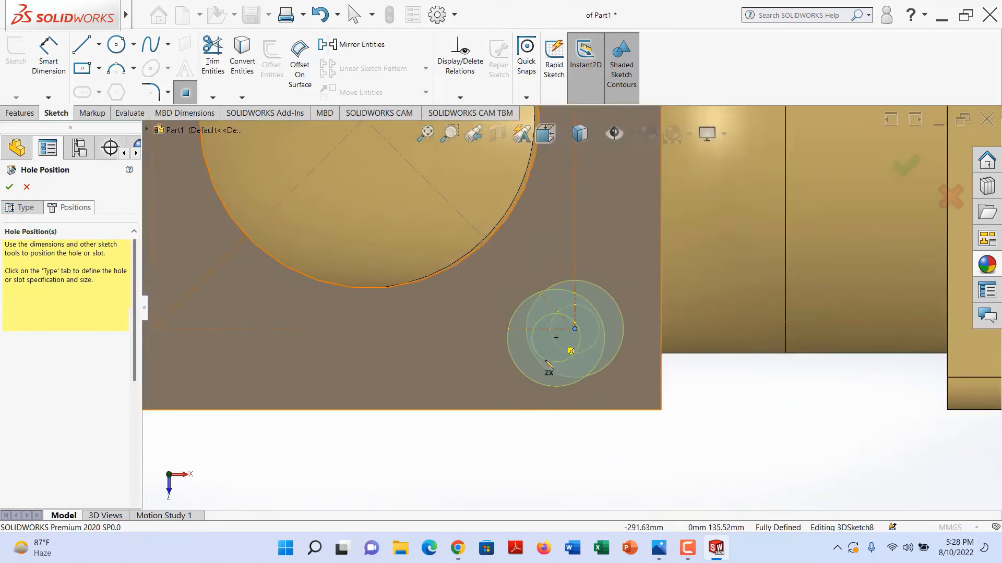
{"action": "left_click", "coordinate": [224, 325]}
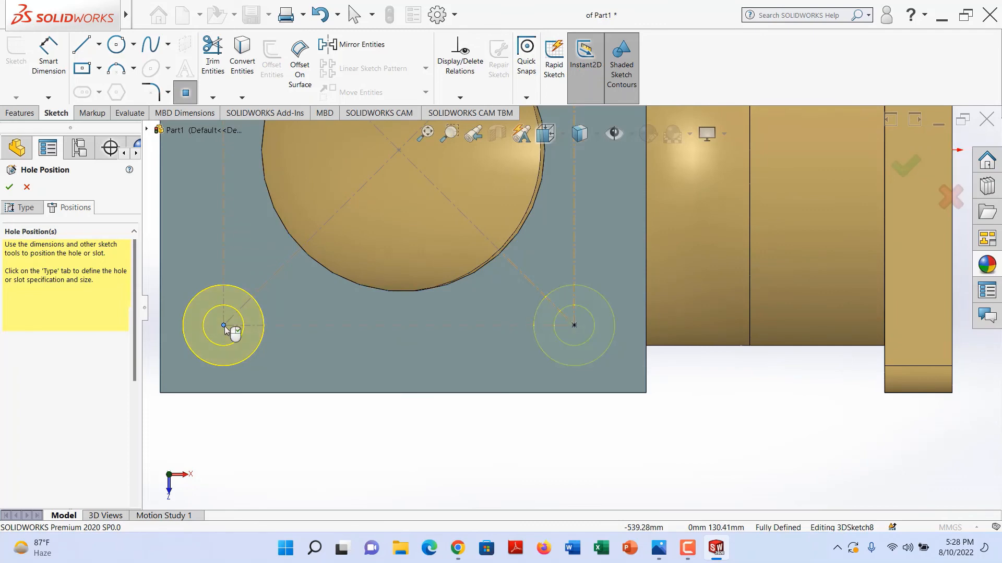
{"action": "key", "text": "Return"}
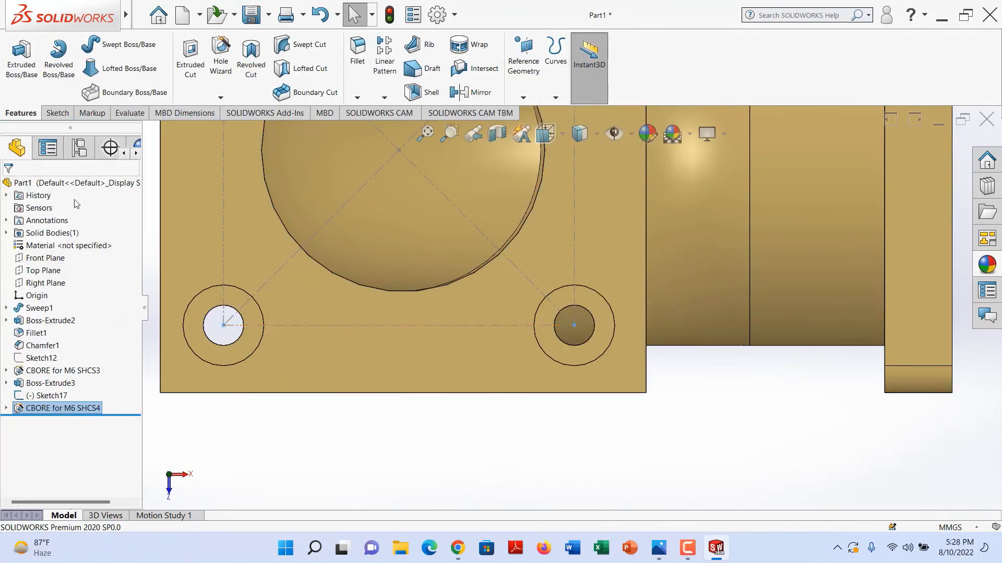
Show the elbow in trimetric view and examine the new flange with its counterbored holes.
{"action": "scroll", "coordinate": [500, 323], "scroll_direction": "up", "scroll_amount": 4}
{"action": "left_click", "coordinate": [359, 211]}
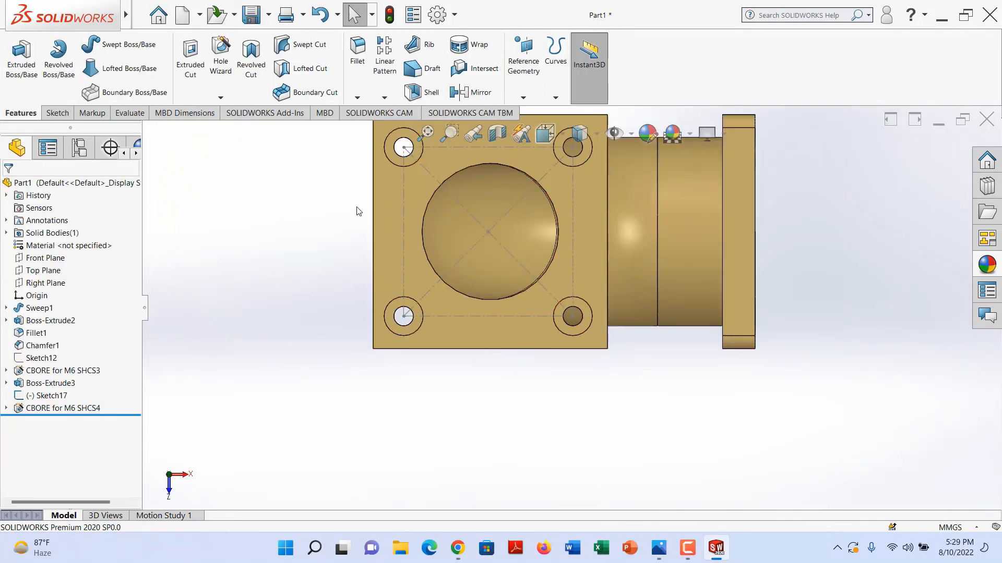
{"action": "scroll", "coordinate": [573, 312], "scroll_direction": "up", "scroll_amount": 4}
{"action": "scroll", "coordinate": [572, 217], "scroll_direction": "down", "scroll_amount": 5}
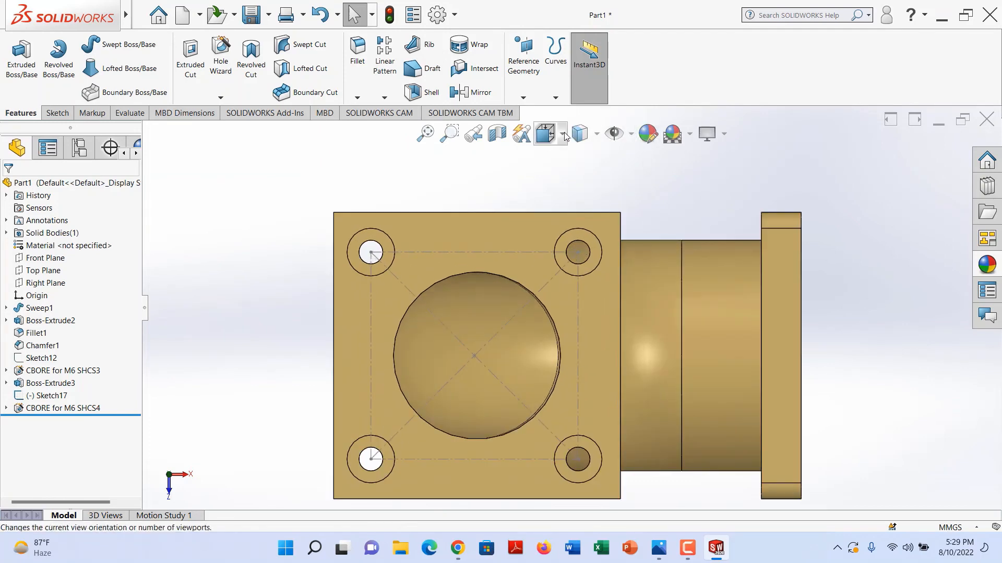
{"action": "left_click", "coordinate": [545, 134]}
{"action": "left_click", "coordinate": [638, 181]}
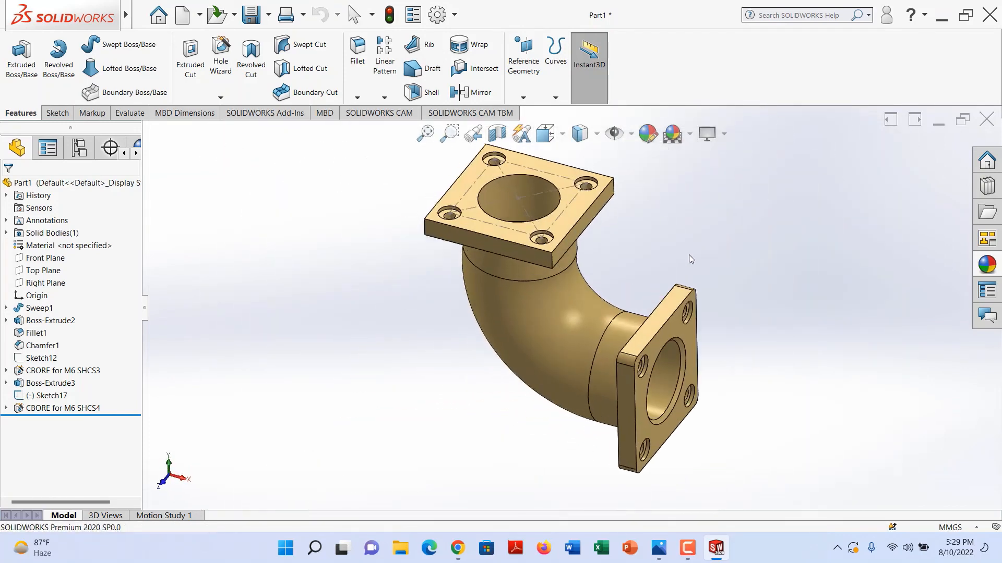
{"action": "scroll", "coordinate": [565, 210], "scroll_direction": "down", "scroll_amount": 2}
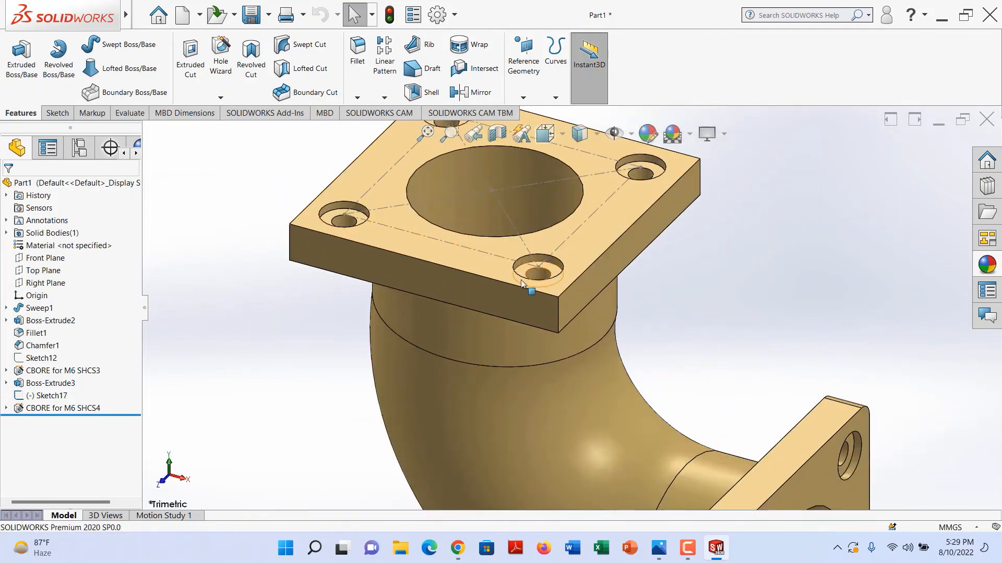
{"action": "scroll", "coordinate": [556, 284], "scroll_direction": "down", "scroll_amount": 3}
{"action": "scroll", "coordinate": [571, 260], "scroll_direction": "up", "scroll_amount": 4}
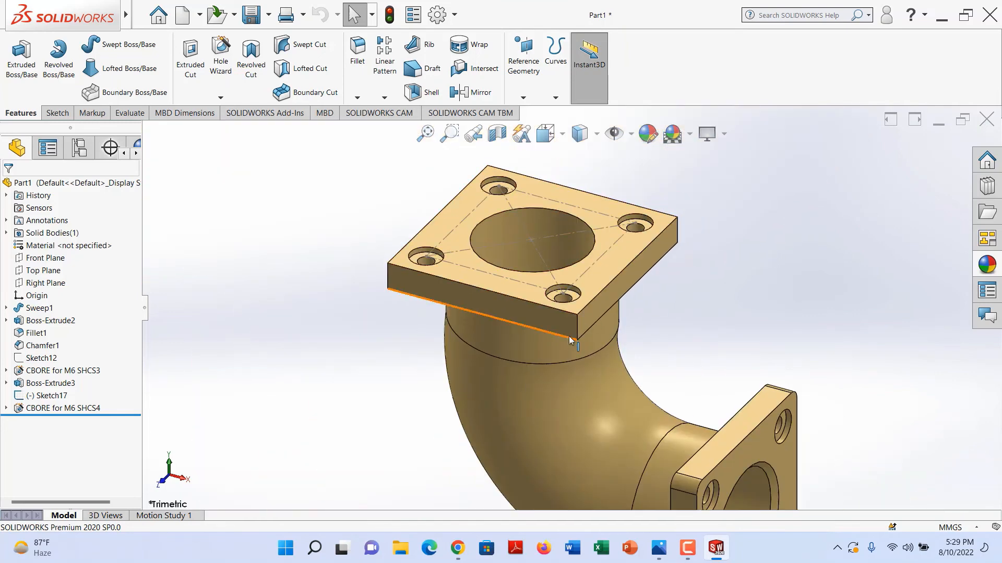
Fillet the four vertical corner edges of the upper square flange with a 20 mm radius.
{"action": "left_click", "coordinate": [358, 58]}
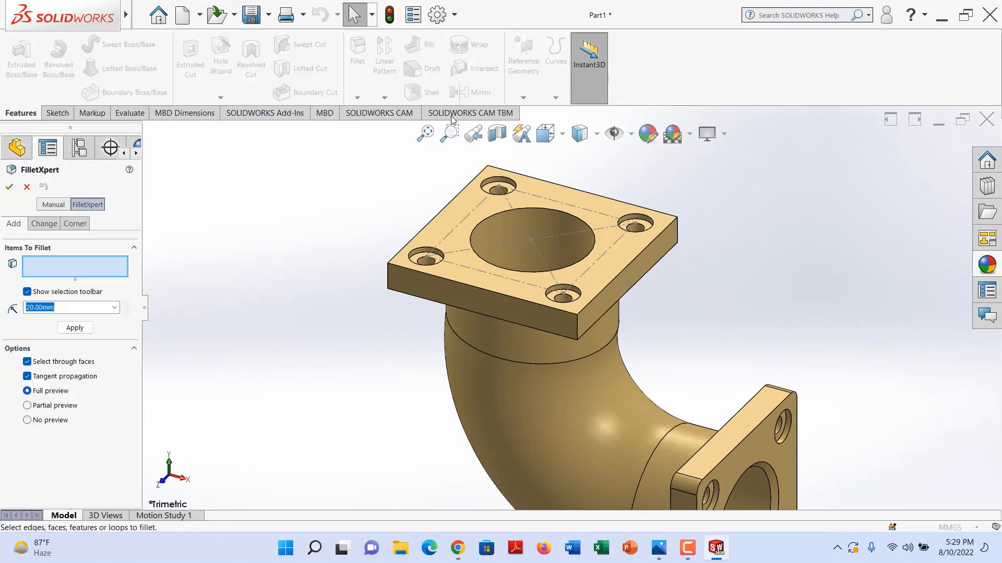
{"action": "left_click", "coordinate": [577, 329]}
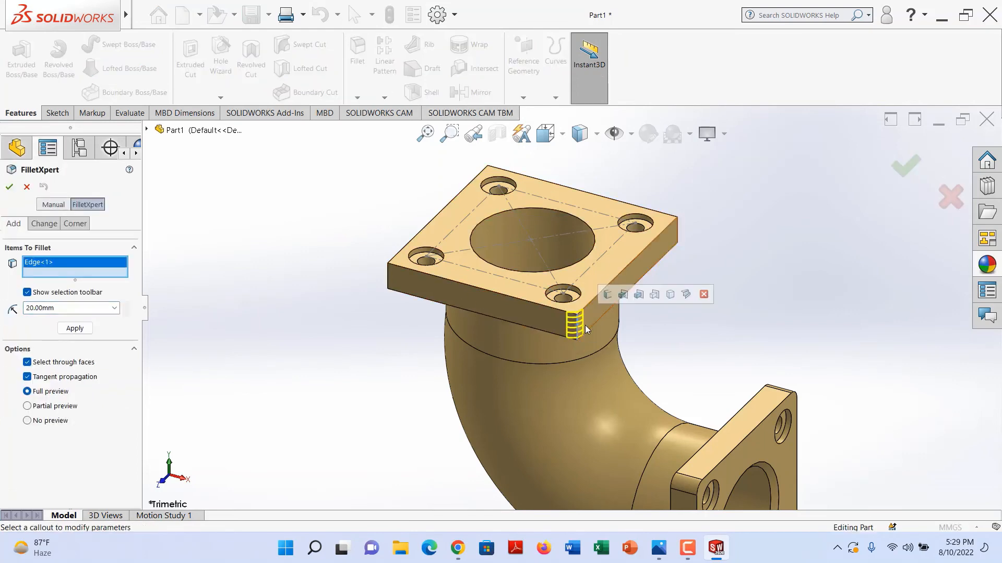
{"action": "left_click", "coordinate": [608, 295]}
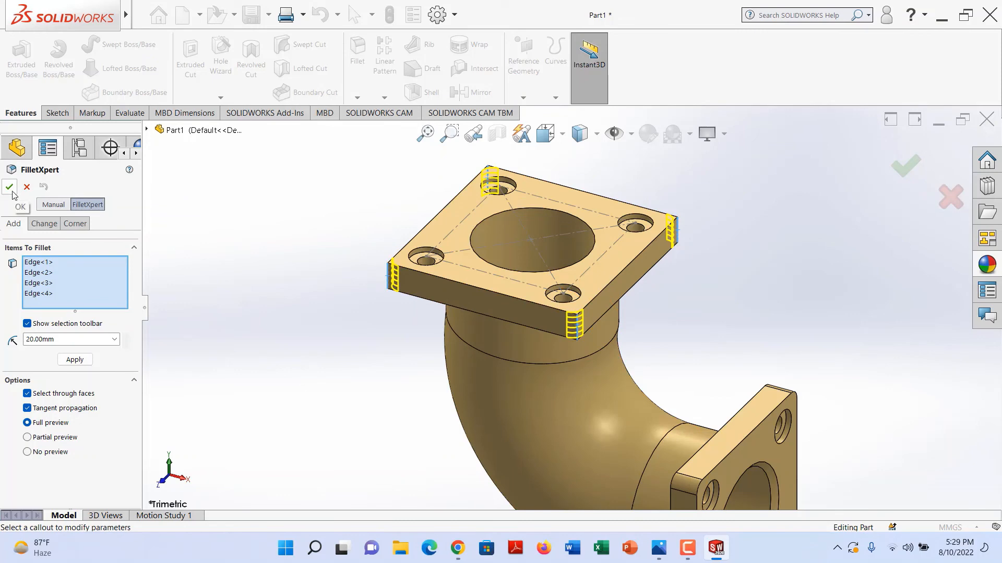
{"action": "left_click", "coordinate": [9, 187]}
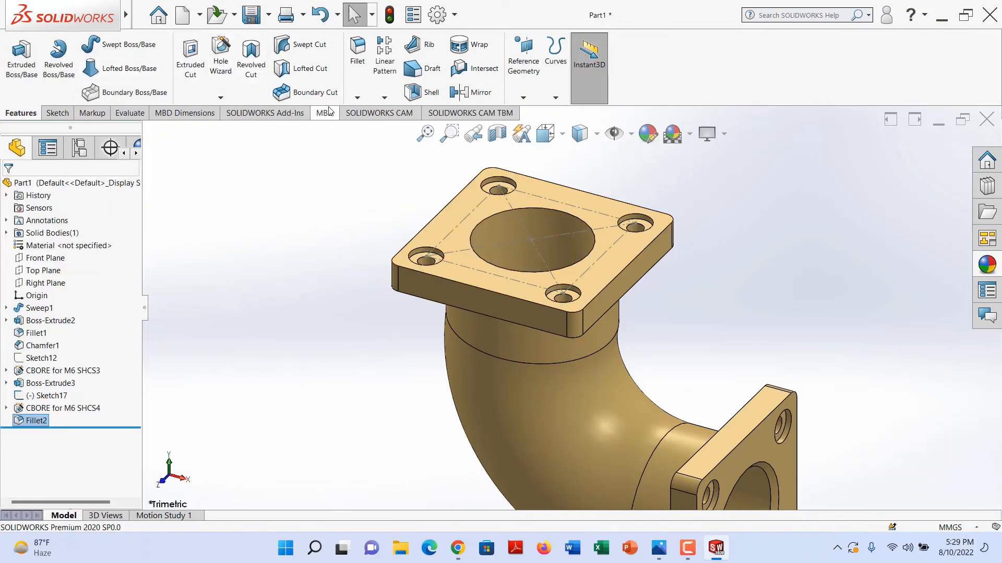
{"action": "left_click", "coordinate": [357, 98]}
{"action": "left_click", "coordinate": [367, 110]}
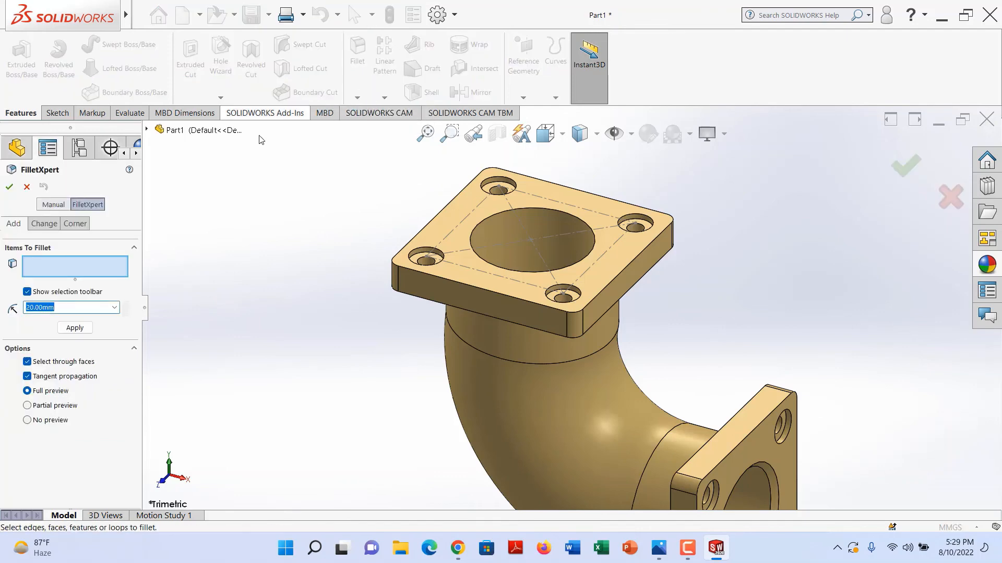
{"action": "left_click", "coordinate": [27, 187]}
Chamfer the circular bore edge on the upper flange's face by 10 mm at 45 degrees.
{"action": "left_click", "coordinate": [358, 98]}
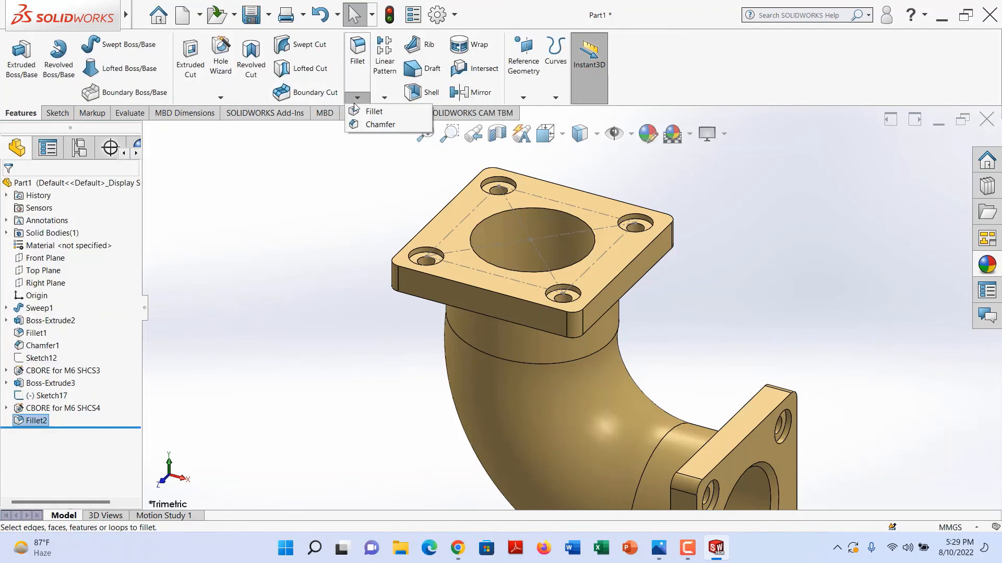
{"action": "left_click", "coordinate": [369, 124]}
{"action": "left_click", "coordinate": [527, 208]}
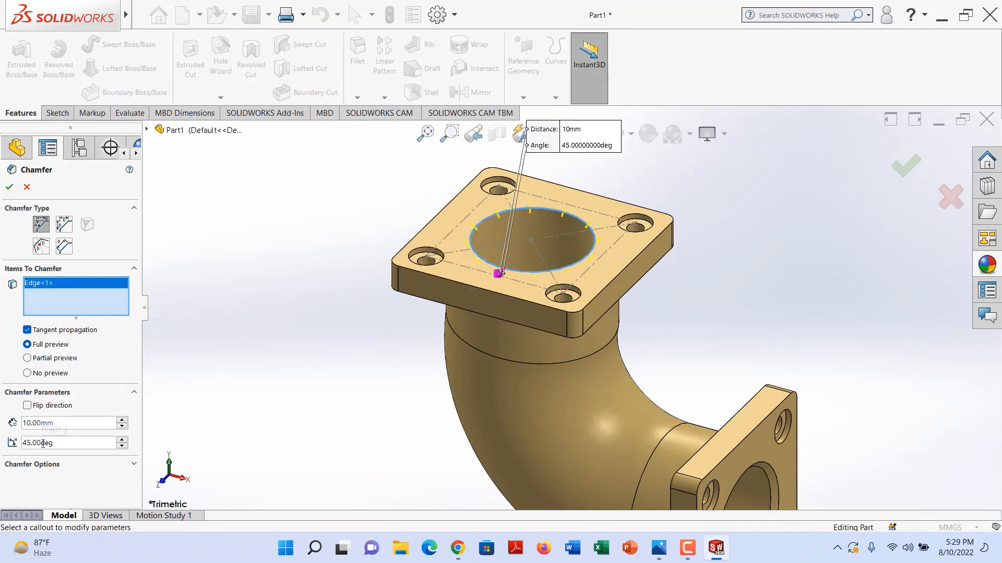
{"action": "left_click", "coordinate": [10, 188]}
Hide the sketch of the construction square and its diagonals on the upper flange's face.
{"action": "scroll", "coordinate": [671, 343], "scroll_direction": "up", "scroll_amount": 5}
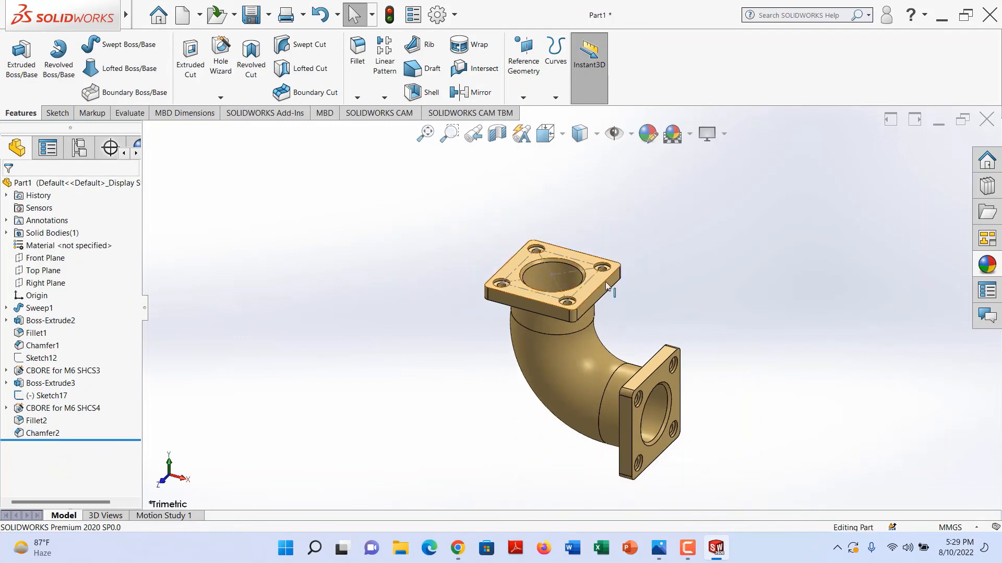
{"action": "left_click", "coordinate": [552, 251]}
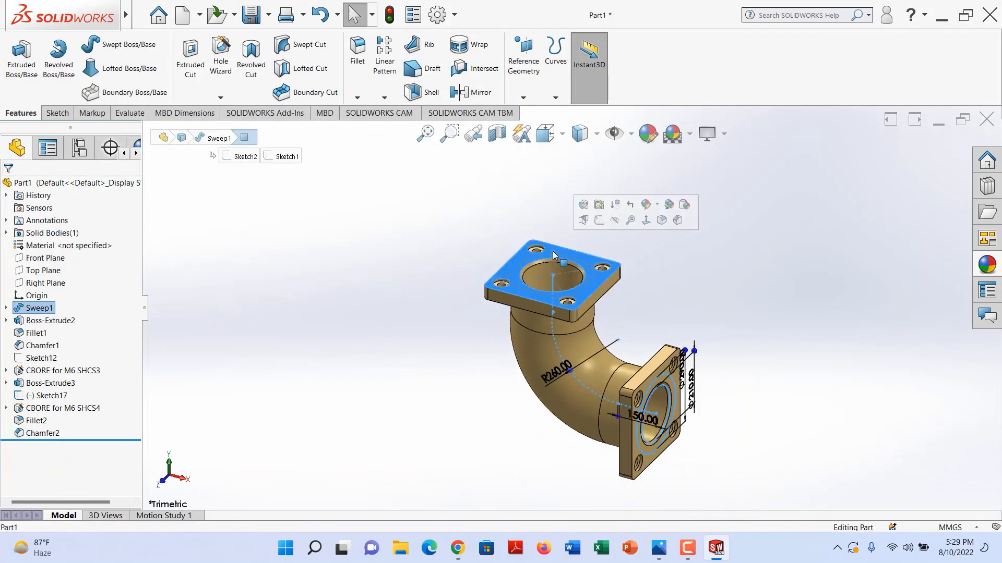
{"action": "scroll", "coordinate": [563, 253], "scroll_direction": "down", "scroll_amount": 5}
{"action": "left_click", "coordinate": [730, 241]}
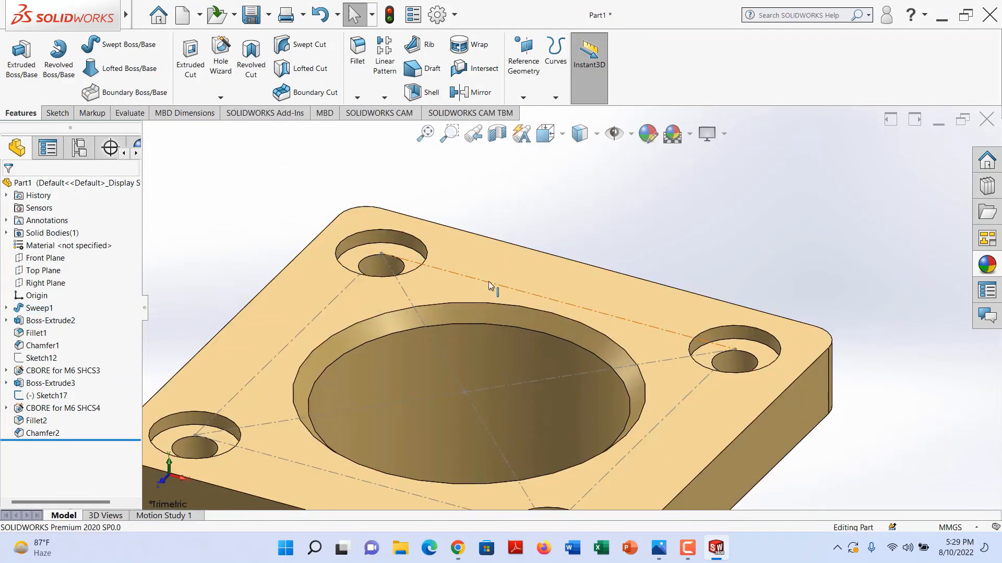
{"action": "left_click", "coordinate": [489, 282]}
{"action": "left_click", "coordinate": [537, 255]}
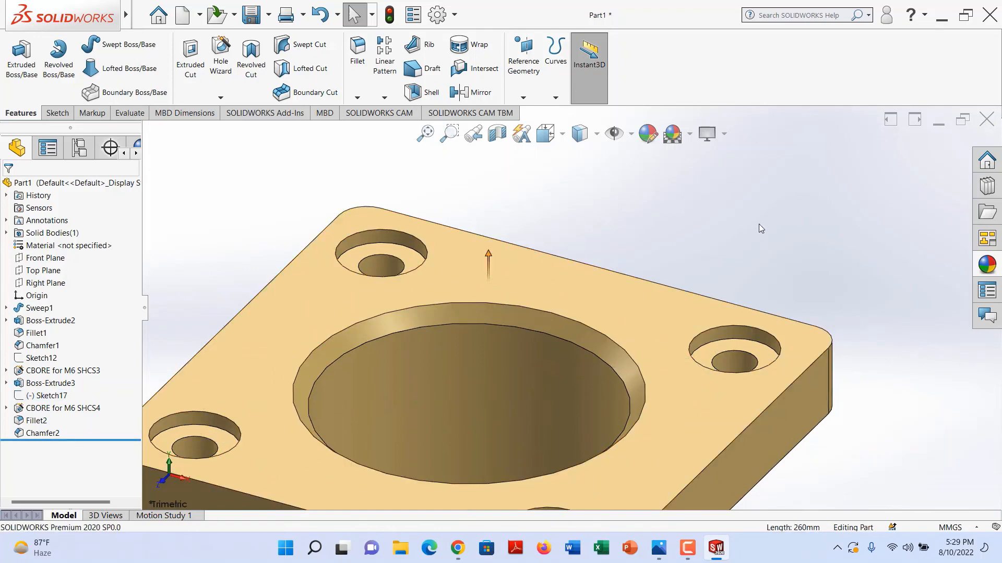
{"action": "scroll", "coordinate": [716, 300], "scroll_direction": "up", "scroll_amount": 5}
{"action": "scroll", "coordinate": [772, 423], "scroll_direction": "up", "scroll_amount": 4}
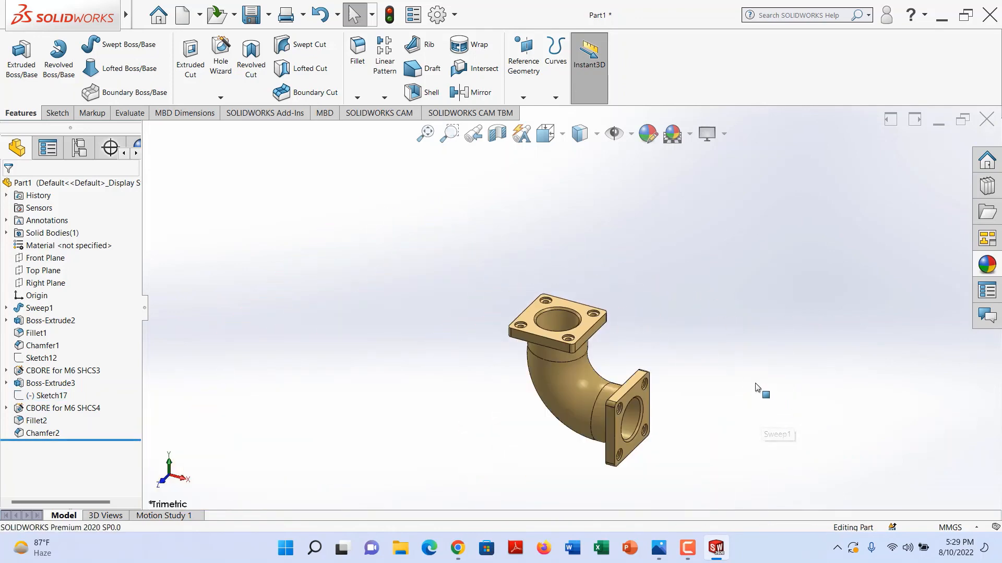
{"action": "scroll", "coordinate": [626, 396], "scroll_direction": "down", "scroll_amount": 3}
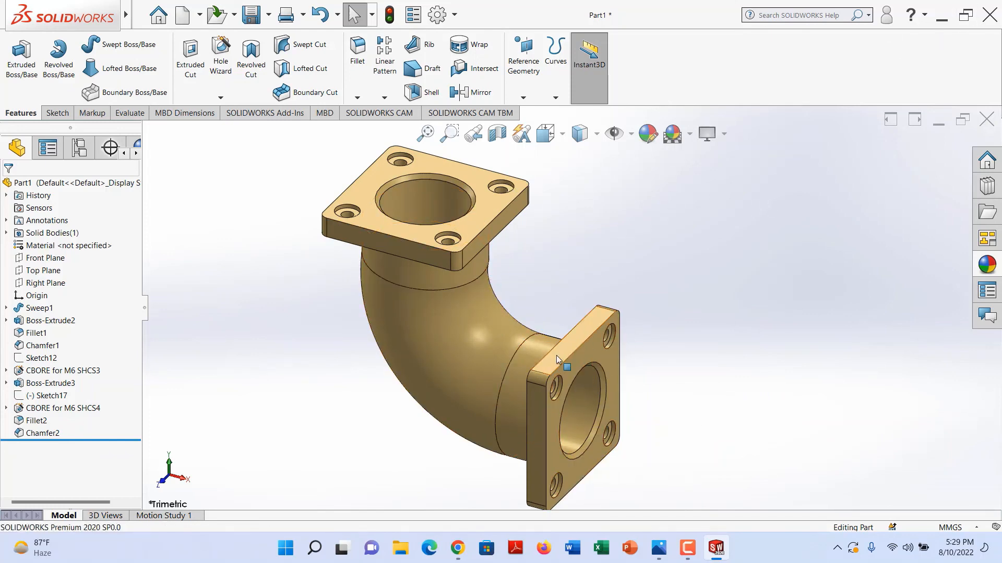
{"action": "left_click", "coordinate": [564, 136]}
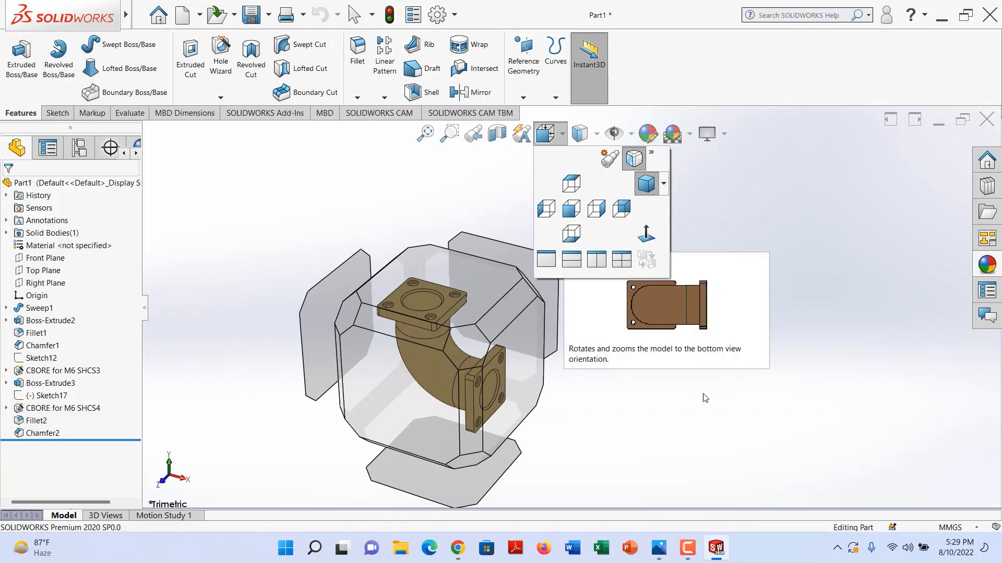
{"action": "left_click", "coordinate": [651, 439]}
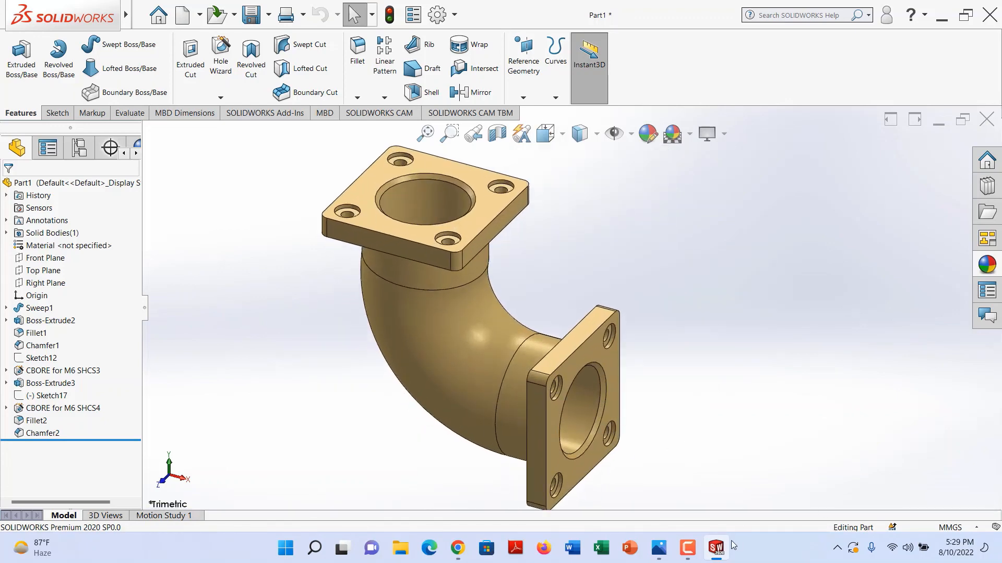
{"action": "left_click", "coordinate": [694, 549]}
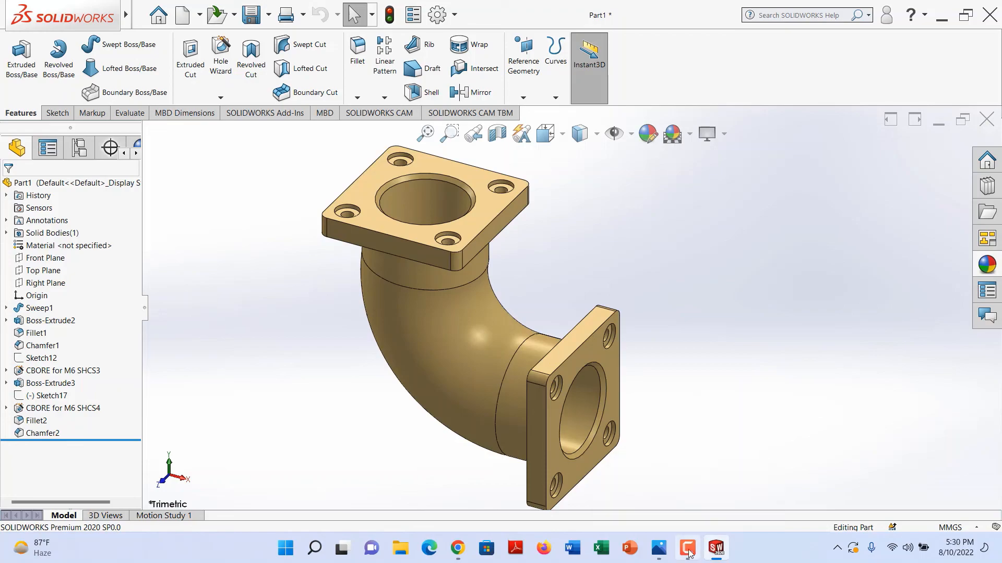